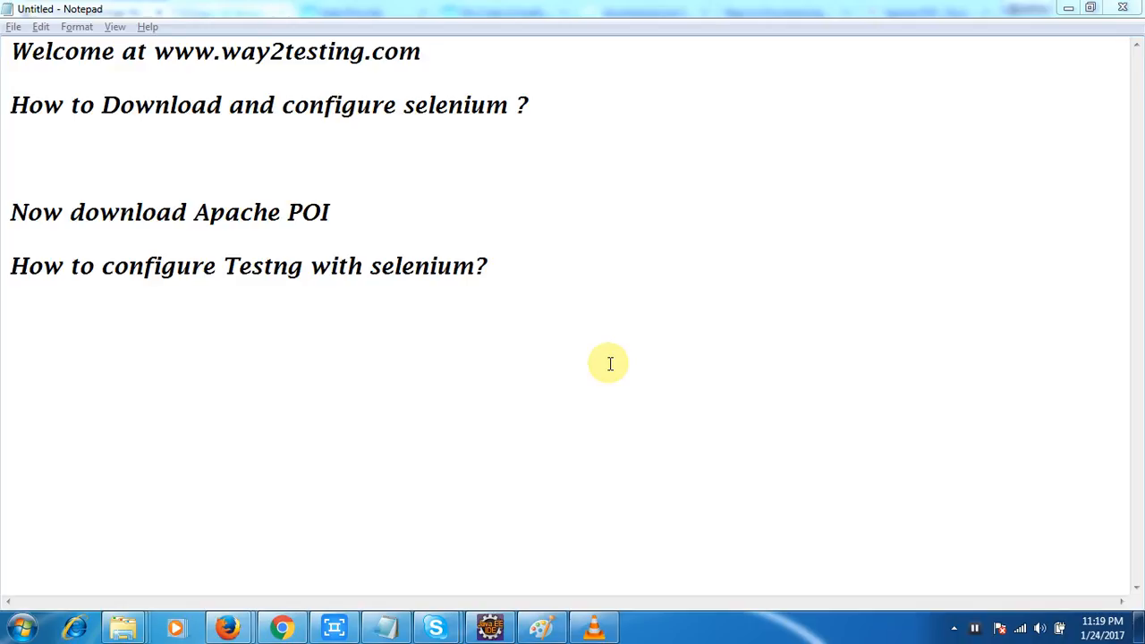
Step: Switch to Chrome and open the "Download & Install selenium on eclipse" article from the "Selenium Tutorials with example" page
click(508, 265)
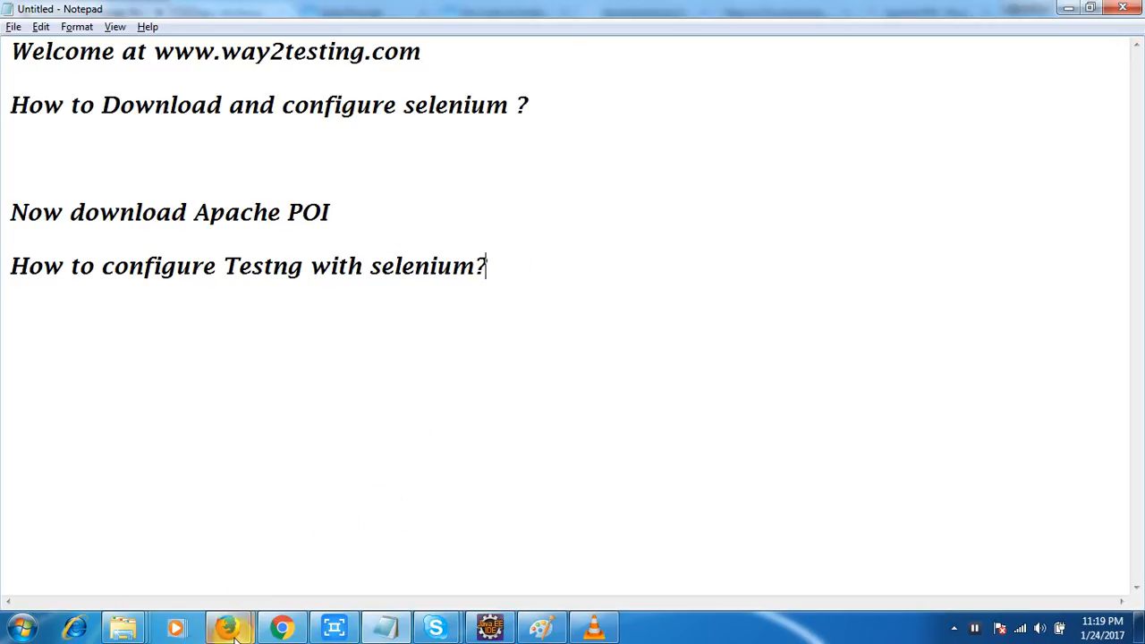
click(284, 631)
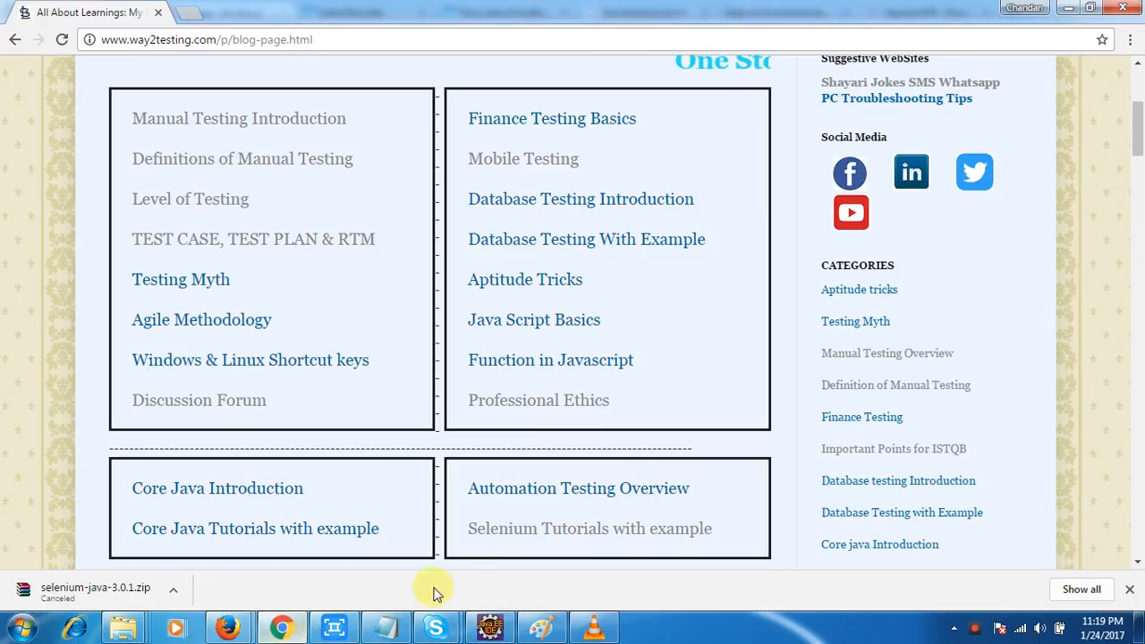
click(519, 528)
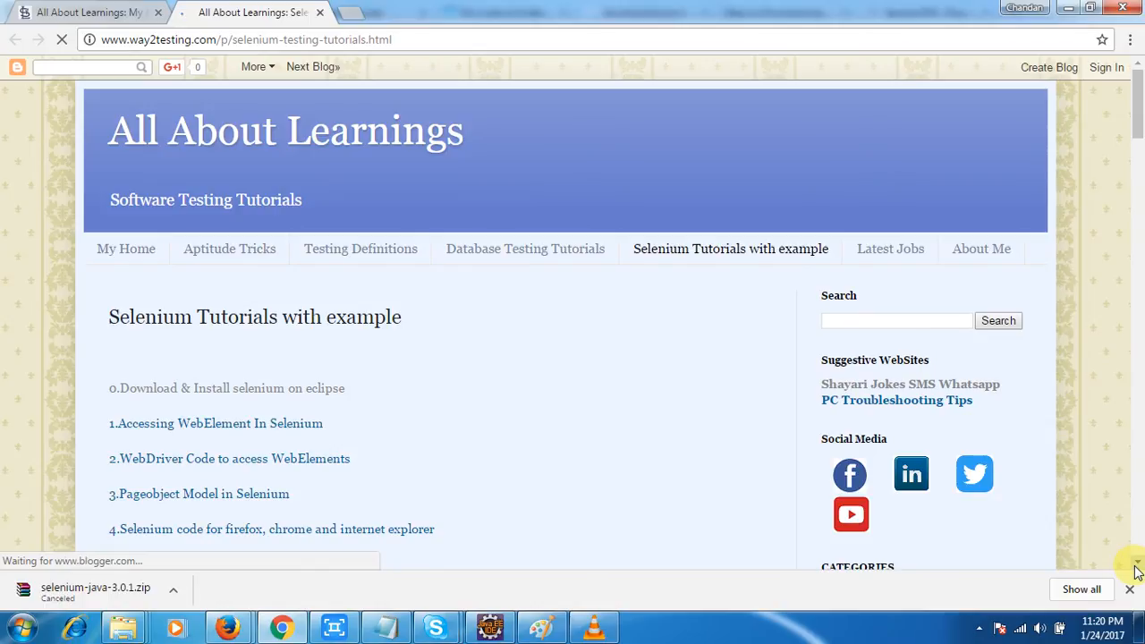
scroll(1124, 567, down, 3)
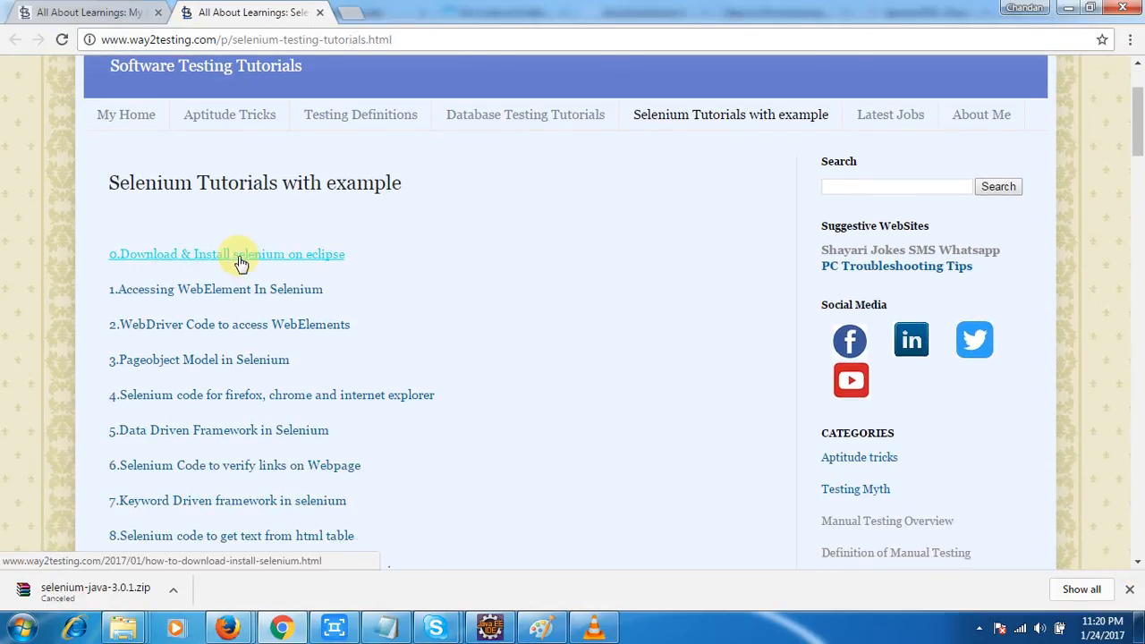
click(239, 261)
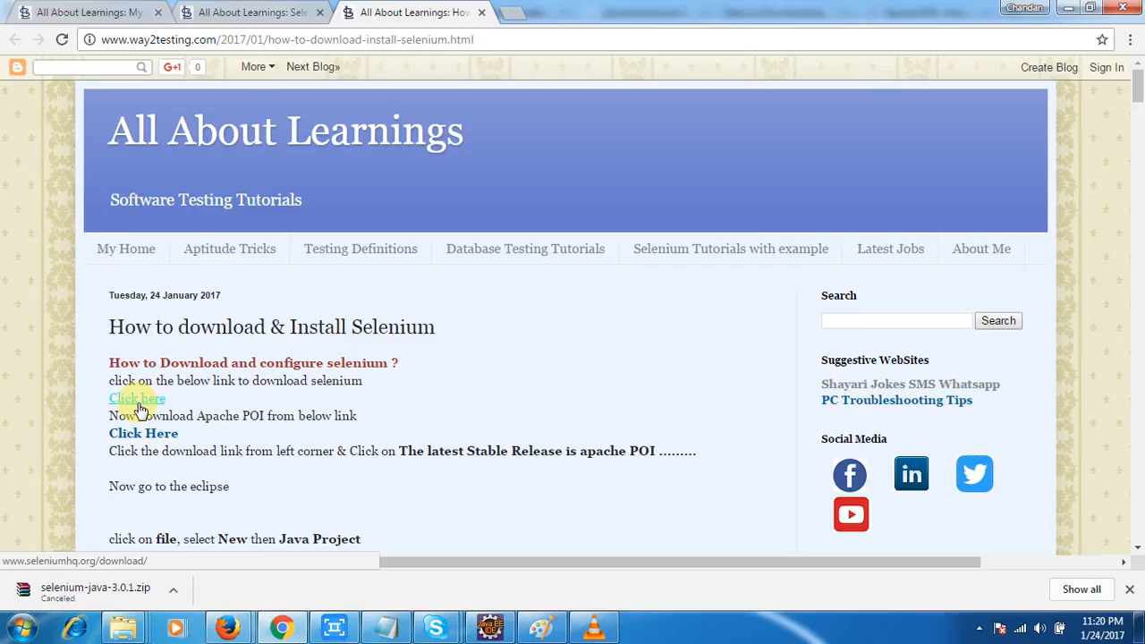
Step: Open the Selenium download page from the article and view the Selenium Client & WebDriver Language Bindings table
click(140, 409)
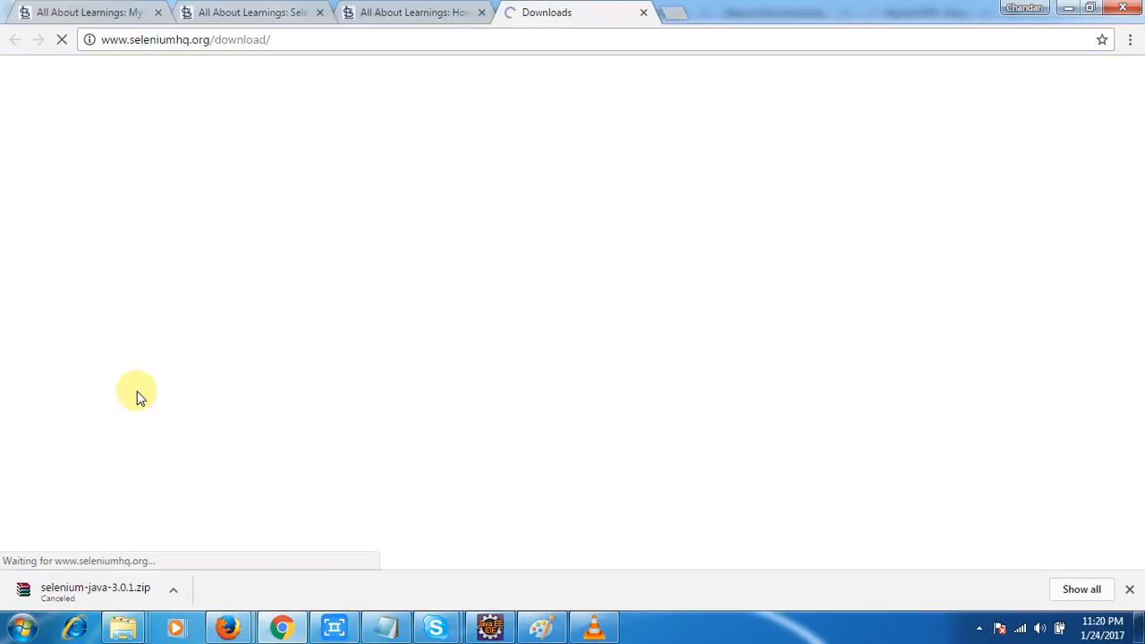
click(1137, 561)
scroll(1138, 561, down, 5)
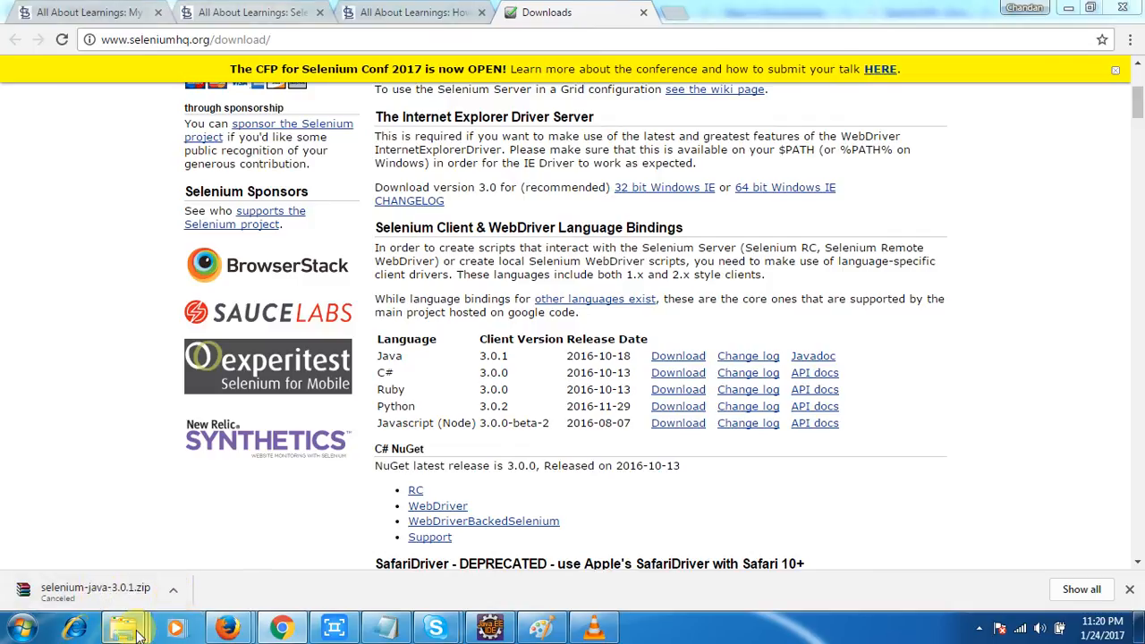
Step: Switch to File Explorer and open the selenium-2.46.0 folder inside "Selenium Final complete" to view its files
mouse_move(139, 633)
click(172, 583)
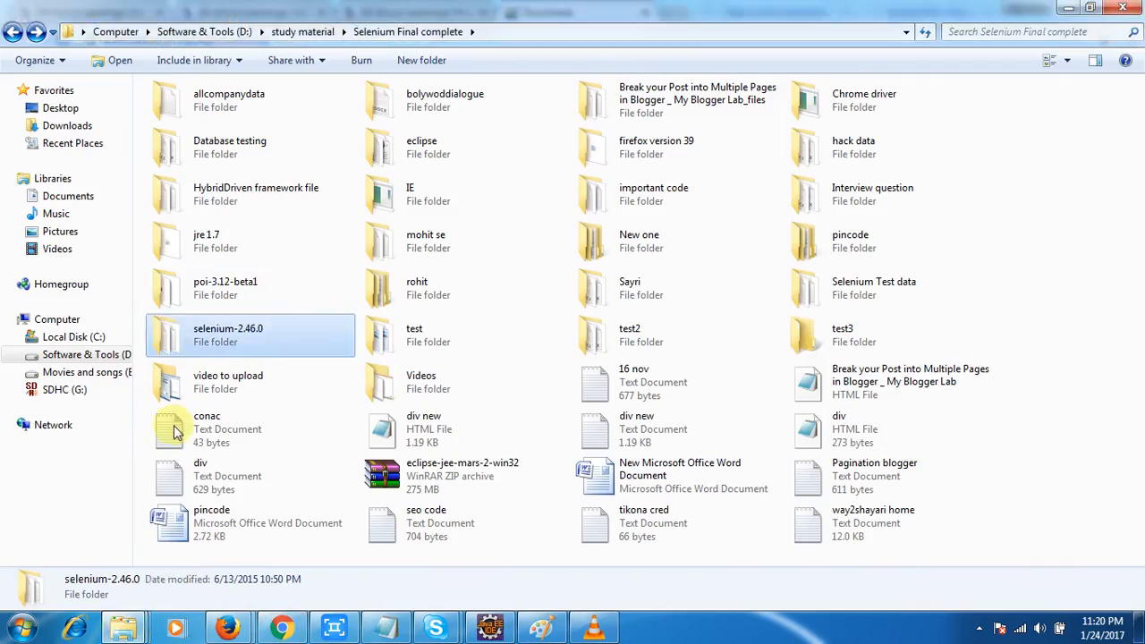
double_click(229, 336)
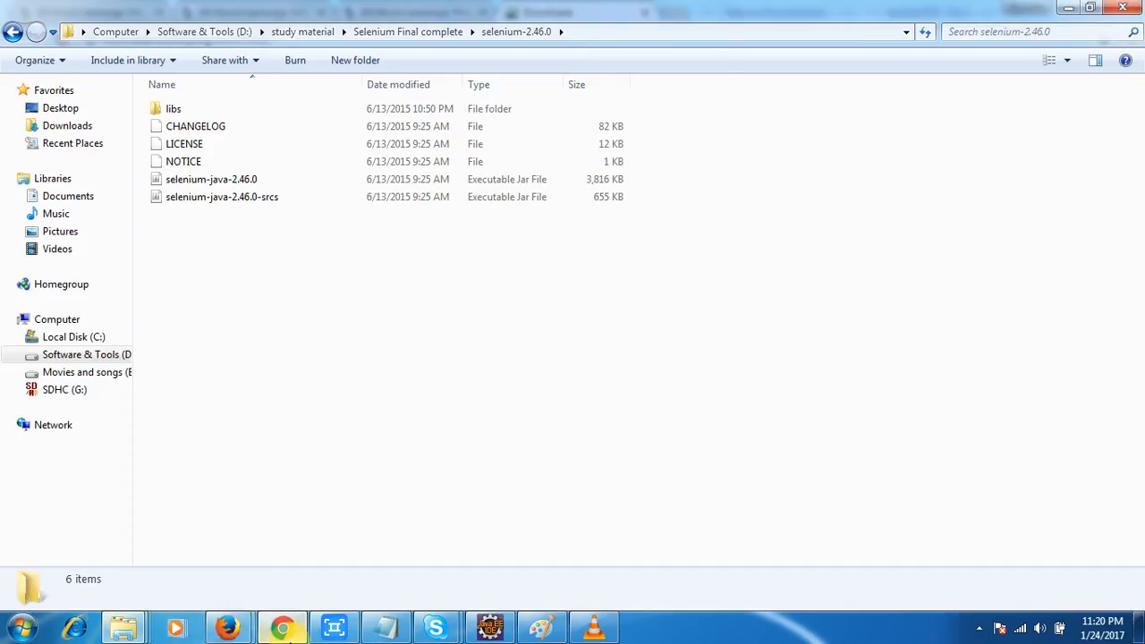
Step: Return to Chrome, close the Selenium downloads page, and open the Apache POI download page from the article
click(281, 629)
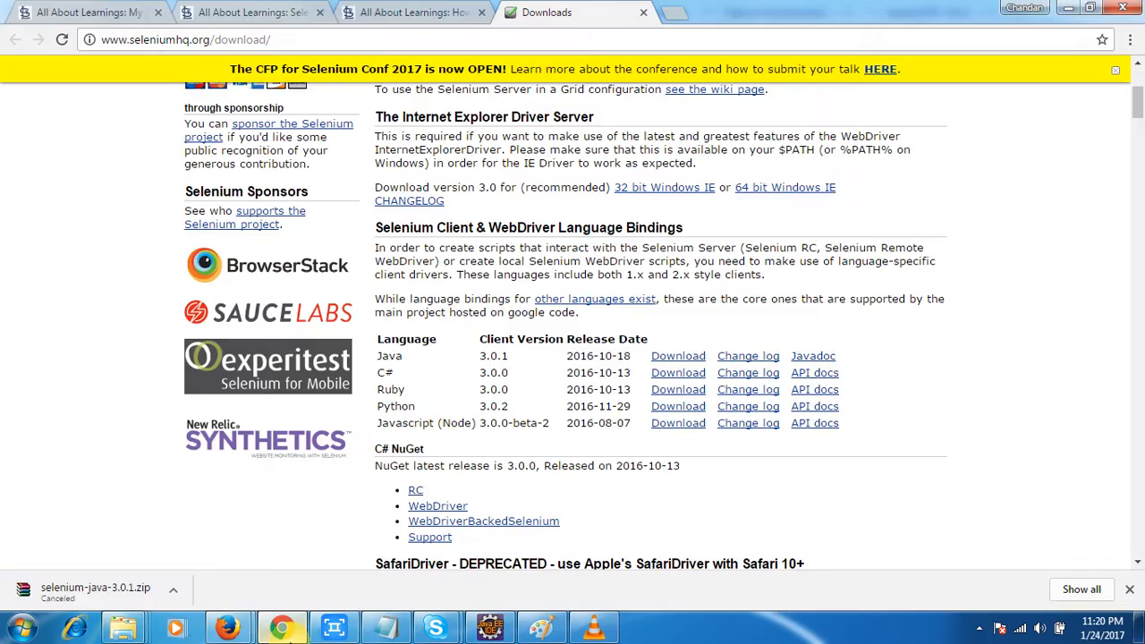
click(643, 16)
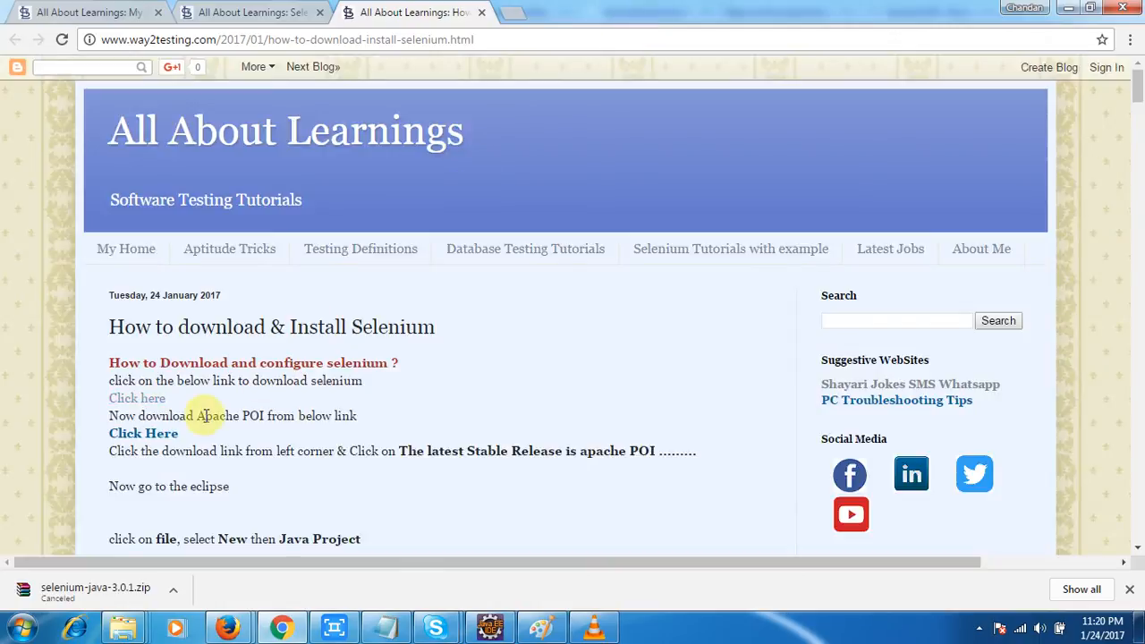
click(162, 442)
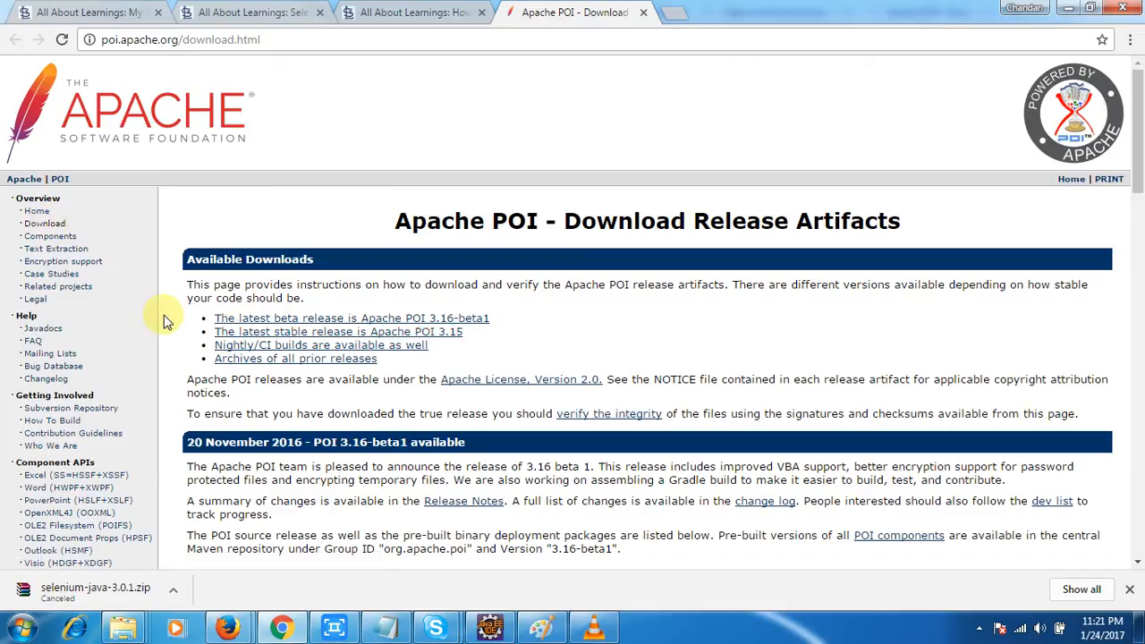
click(258, 332)
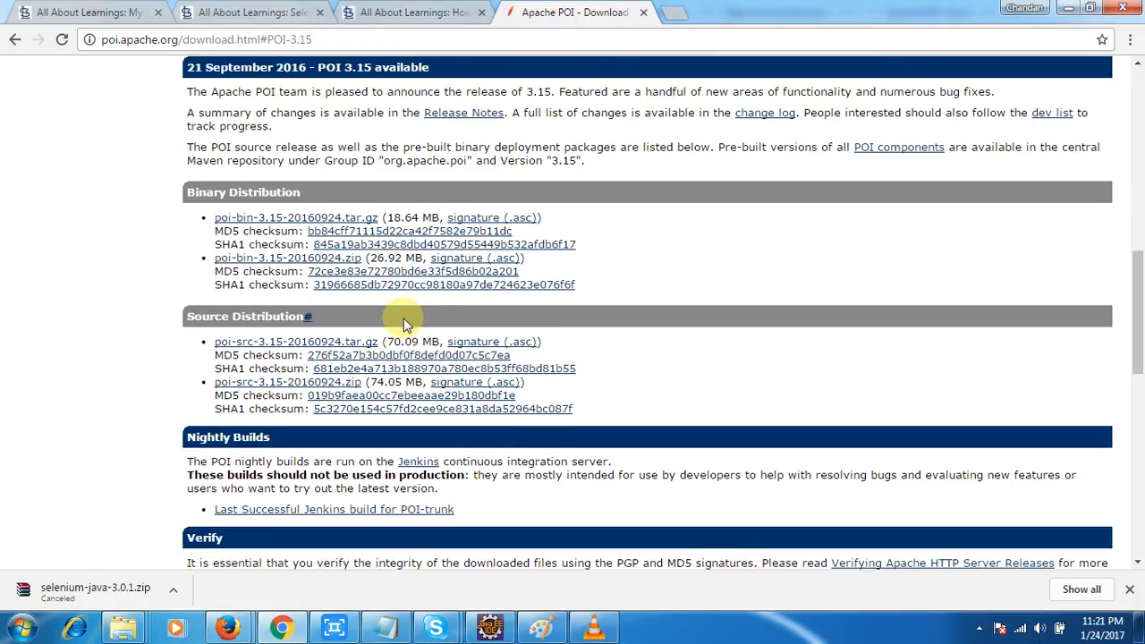
click(319, 220)
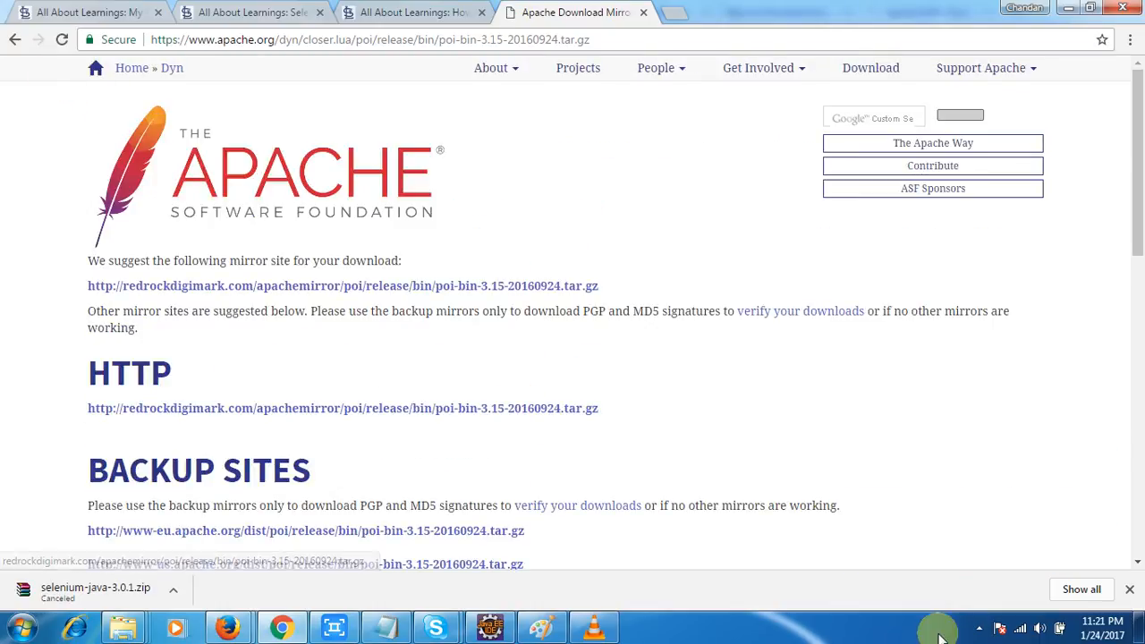
click(1137, 559)
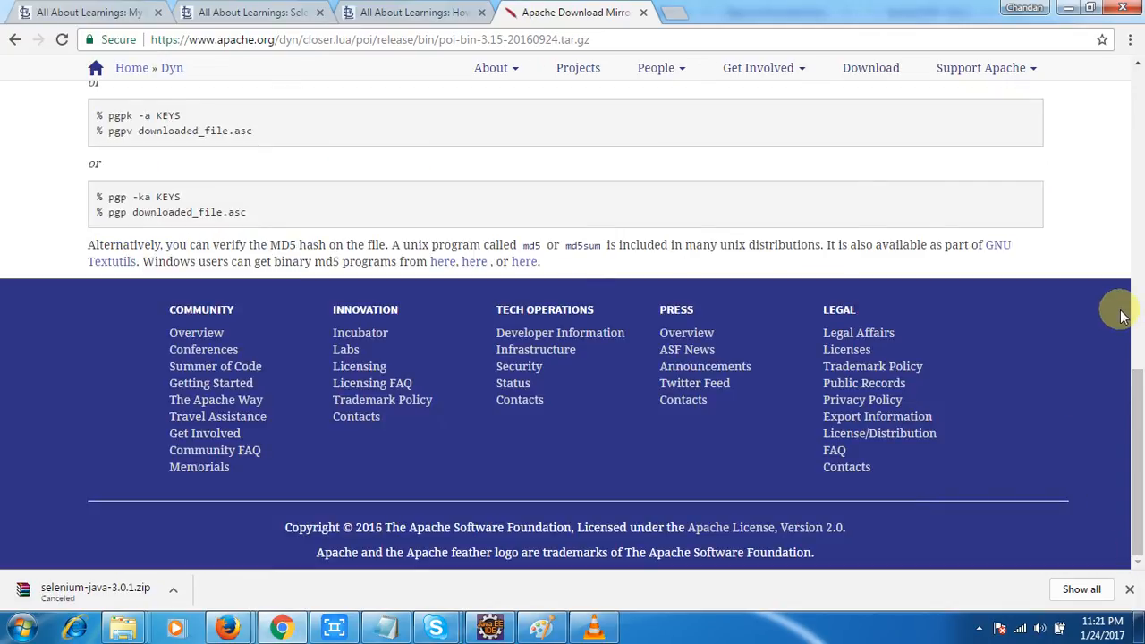
click(1138, 156)
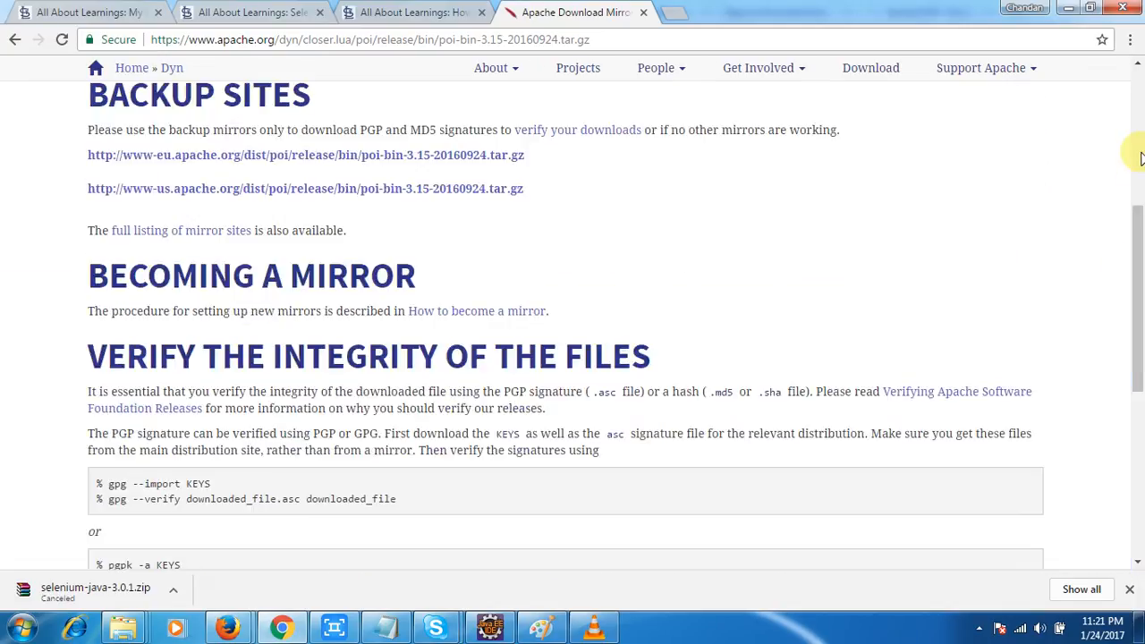
click(1140, 156)
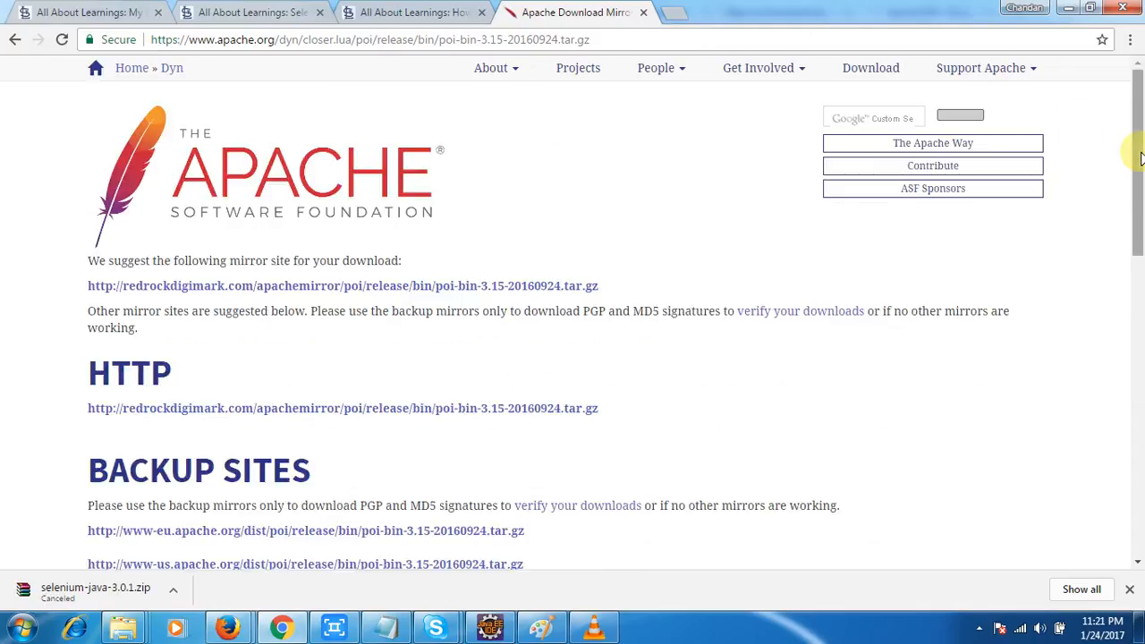
click(15, 41)
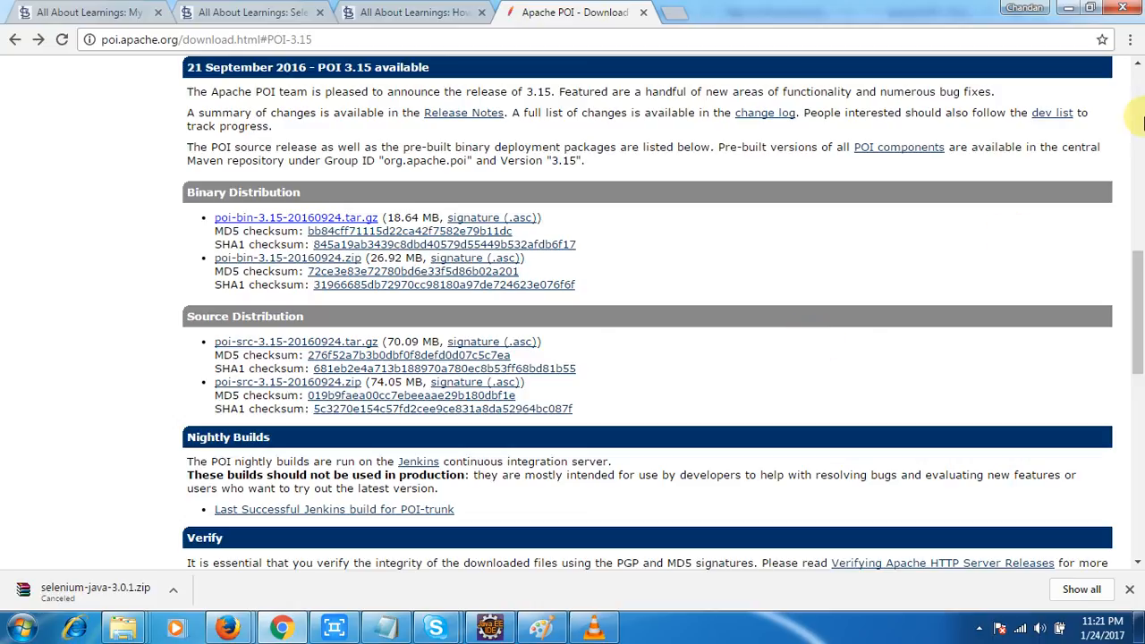
click(1141, 109)
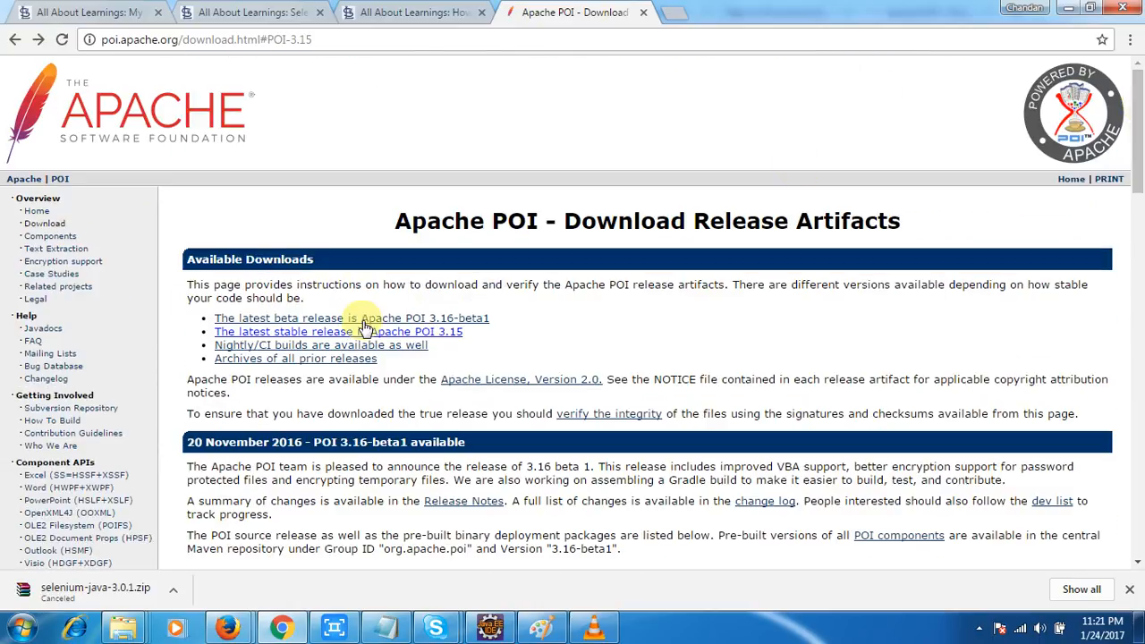
Step: Download poi-bin-3.15-20160924.zip of the latest stable Apache POI release from the www-eu.apache.org backup mirror, and close that page
click(337, 332)
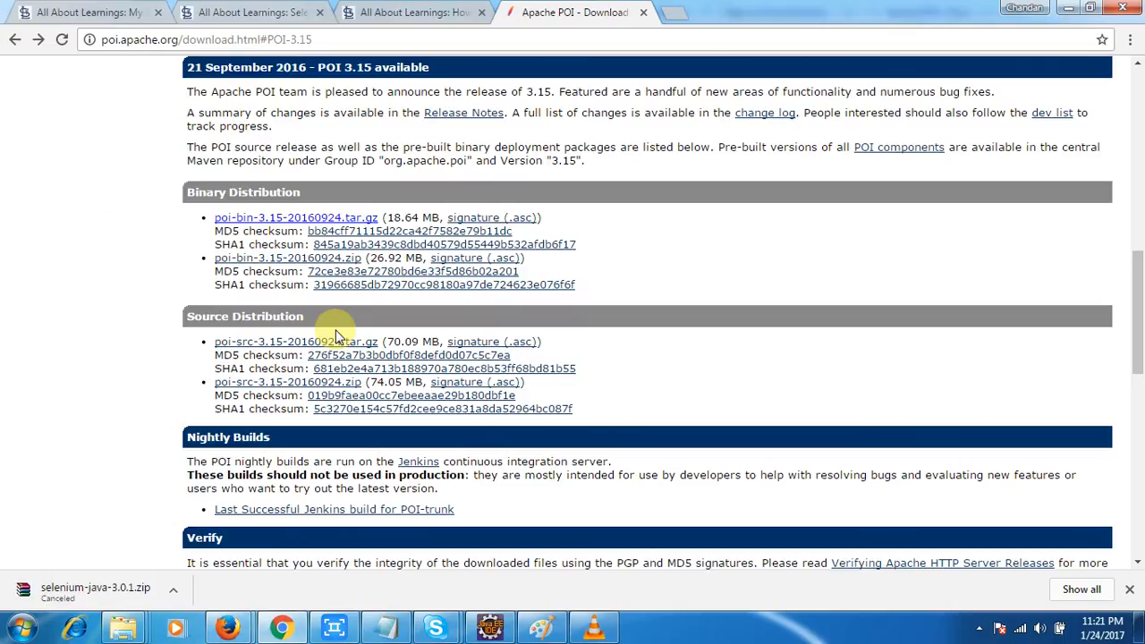
click(306, 263)
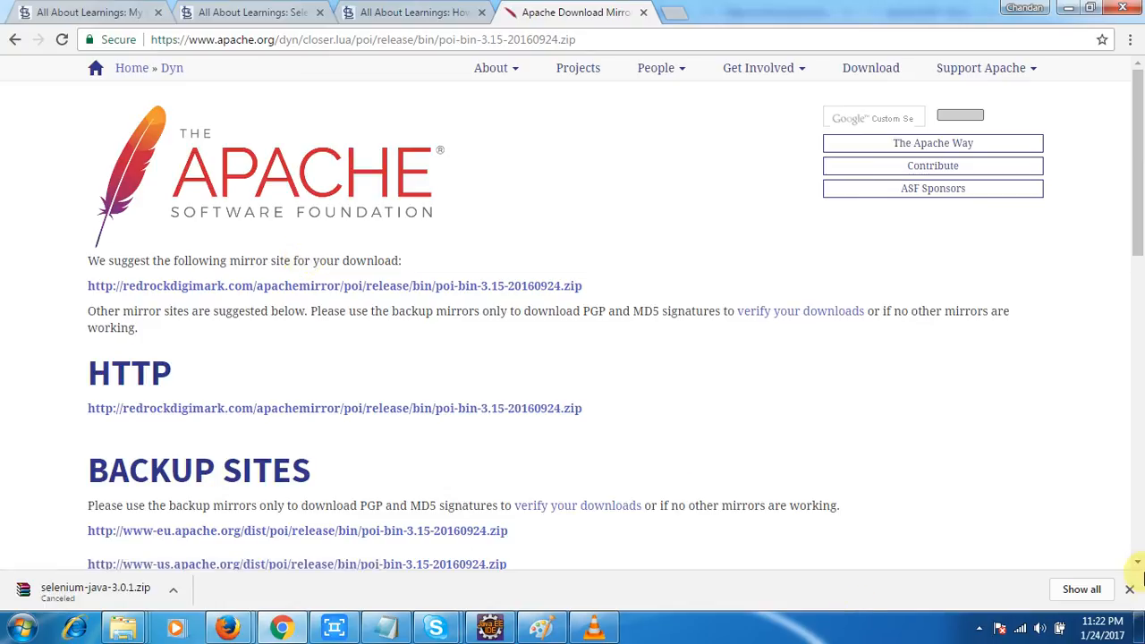
scroll(1138, 568, down, 4)
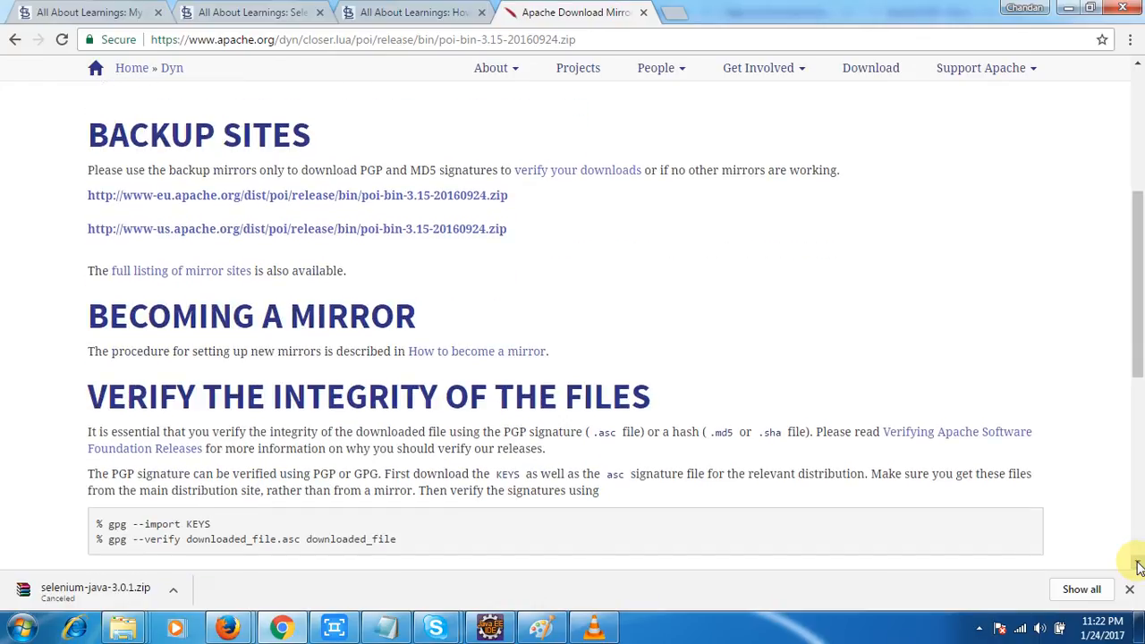
scroll(1138, 569, down, 5)
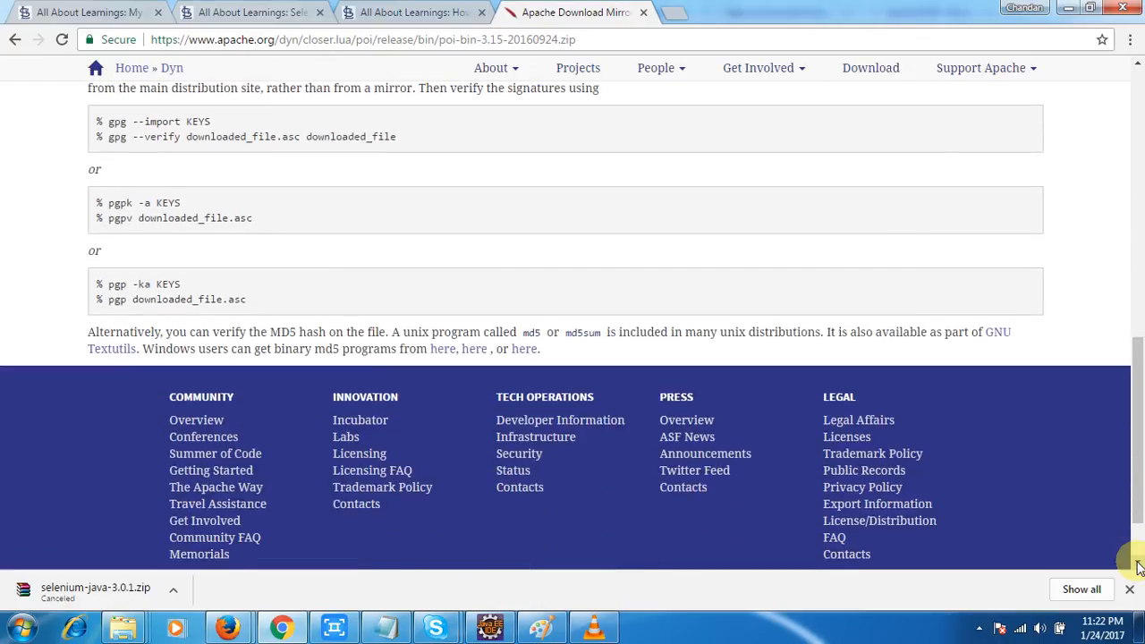
click(1138, 63)
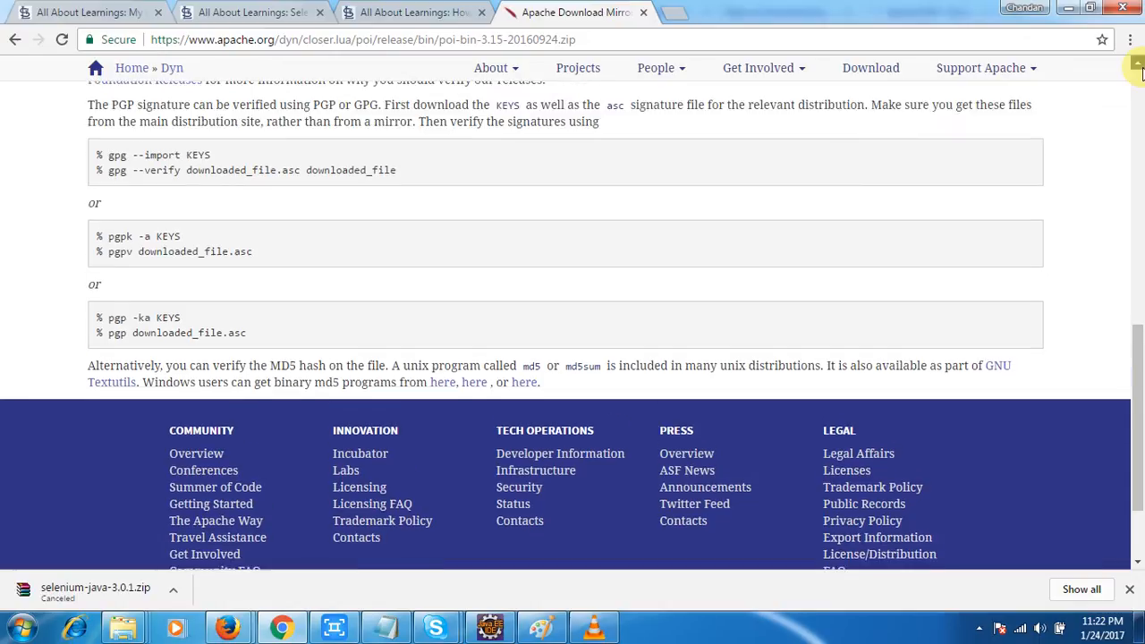
scroll(1138, 67, up, 5)
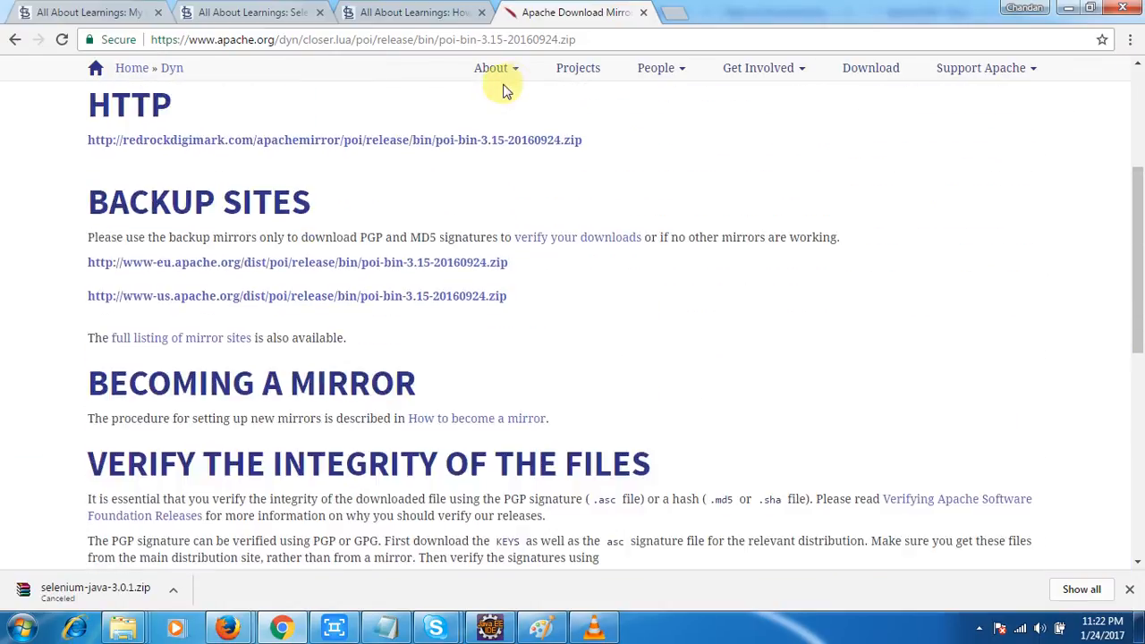
click(270, 265)
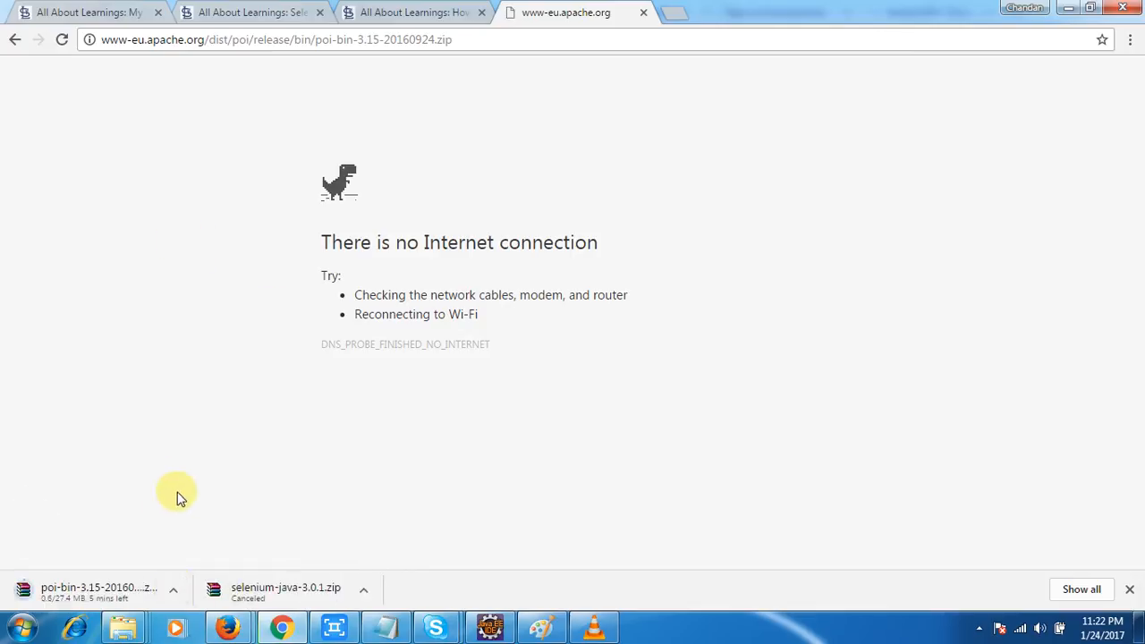
click(643, 13)
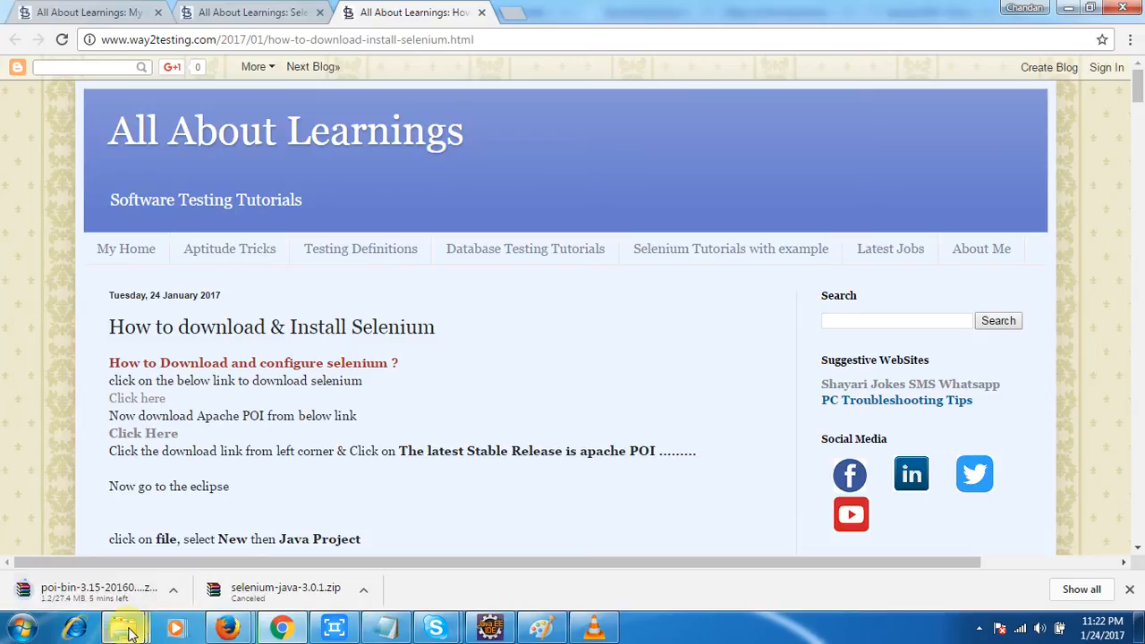
Step: Switch to File Explorer, go up to the "Selenium Final complete" folder, and select the poi-3.12-beta1 folder
mouse_move(128, 628)
click(136, 569)
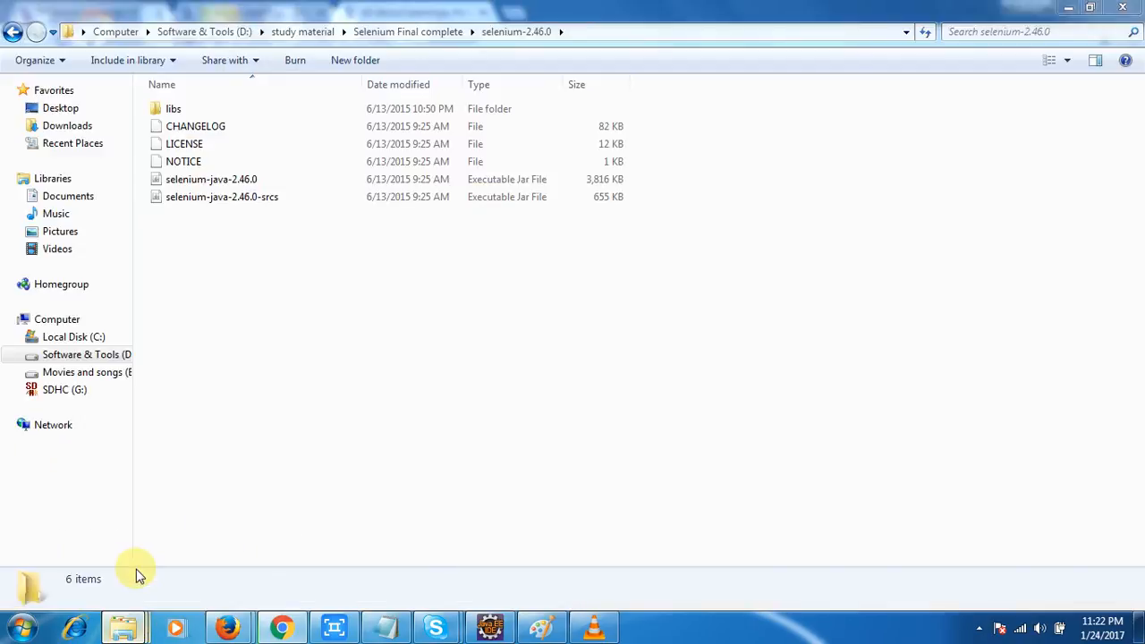
key(BackSpace)
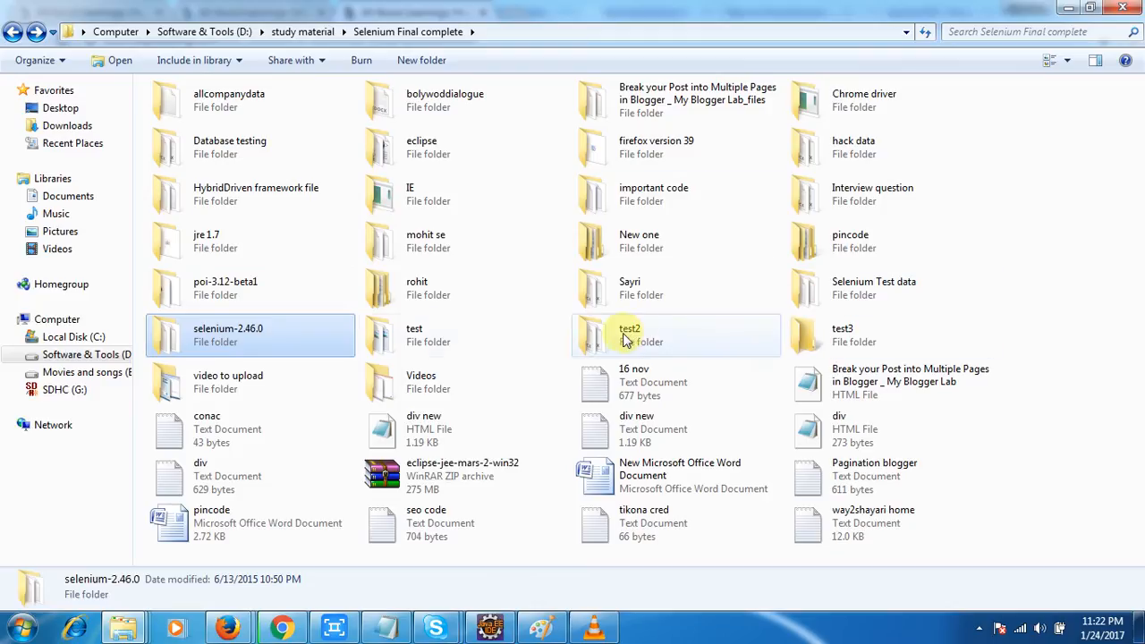
click(201, 289)
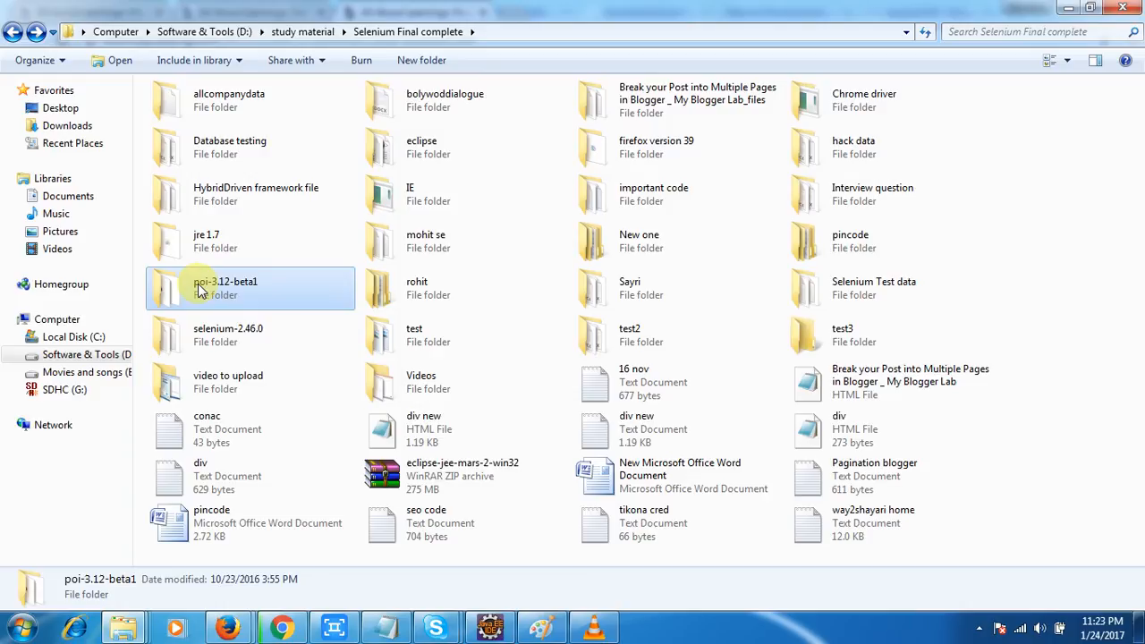
Step: Switch to Eclipse and set up a new Java project named Selenium_practice with the JavaSE-1.8 execution environment, continuing to the Java build settings
click(485, 623)
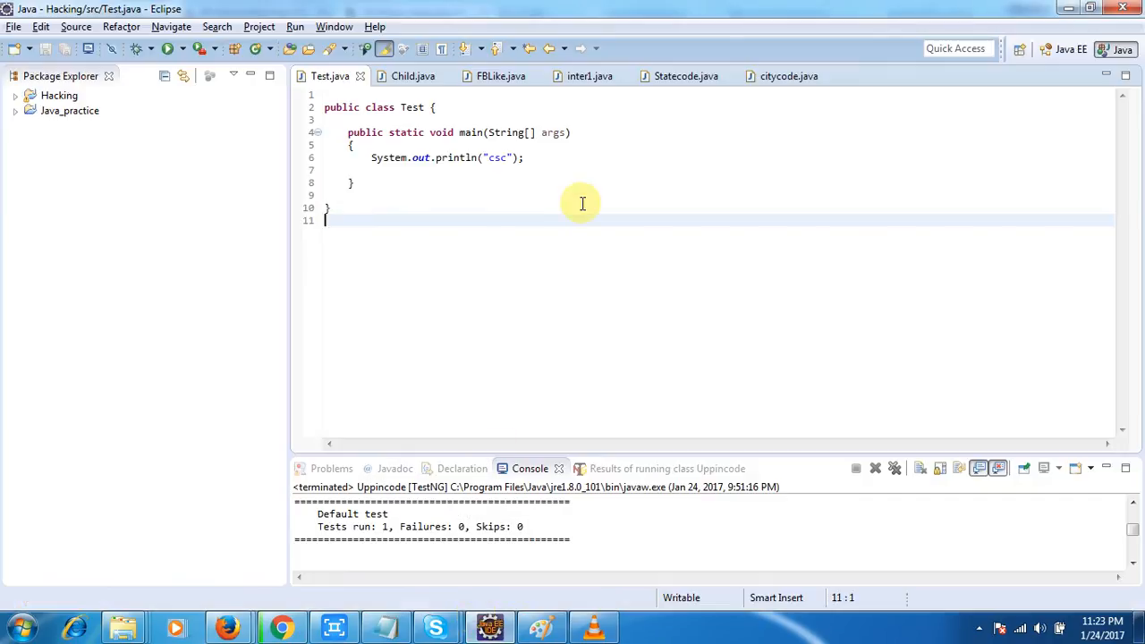
click(583, 204)
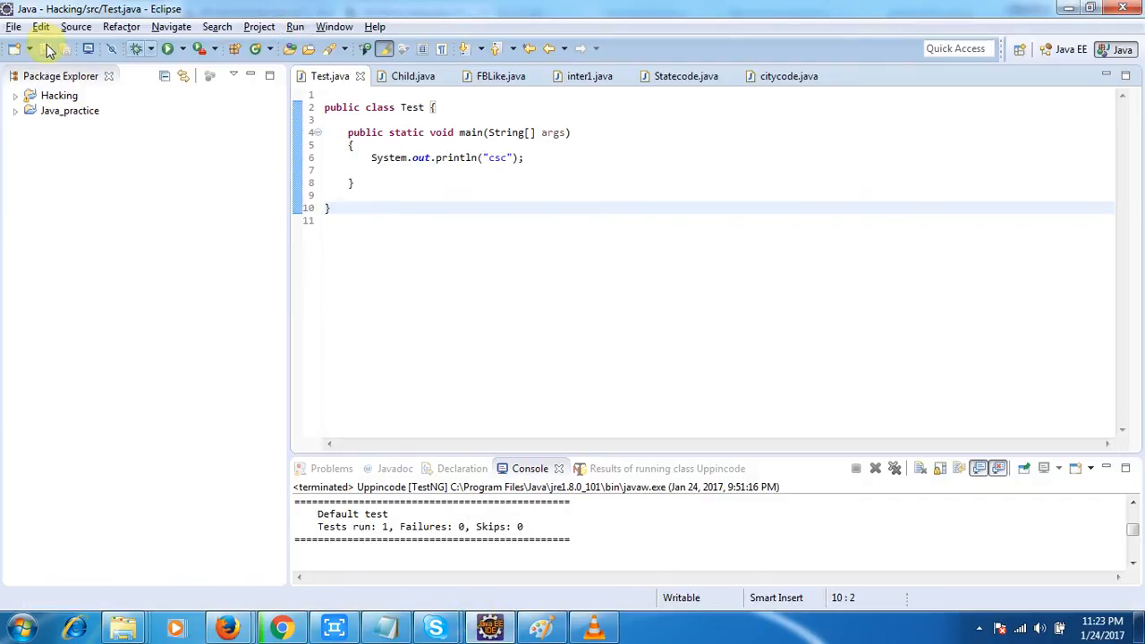
click(14, 28)
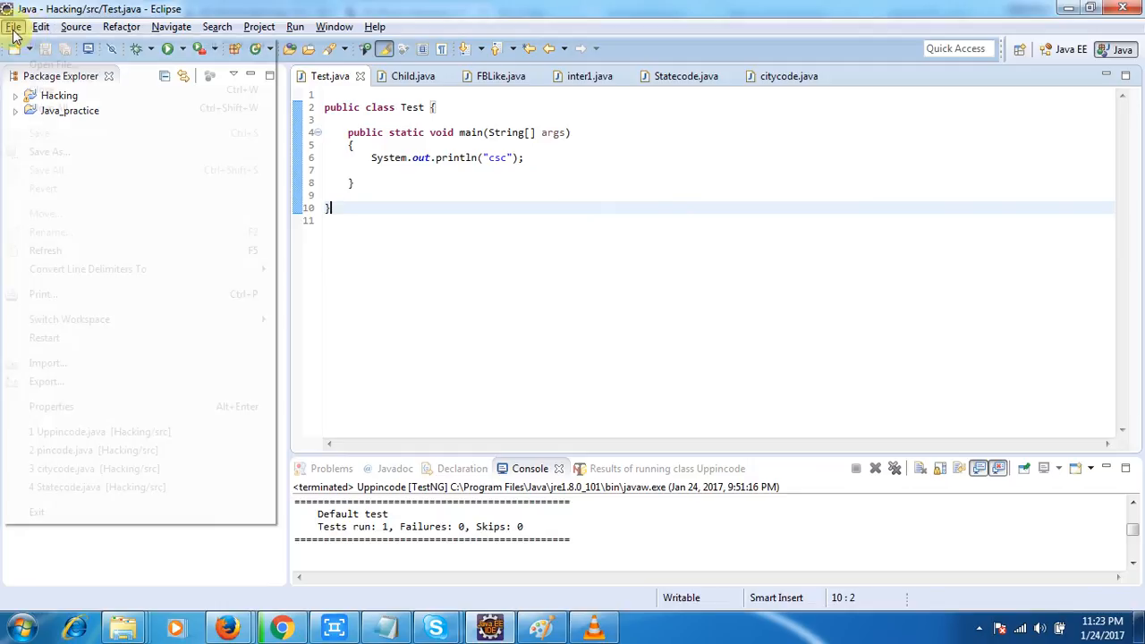
mouse_move(78, 49)
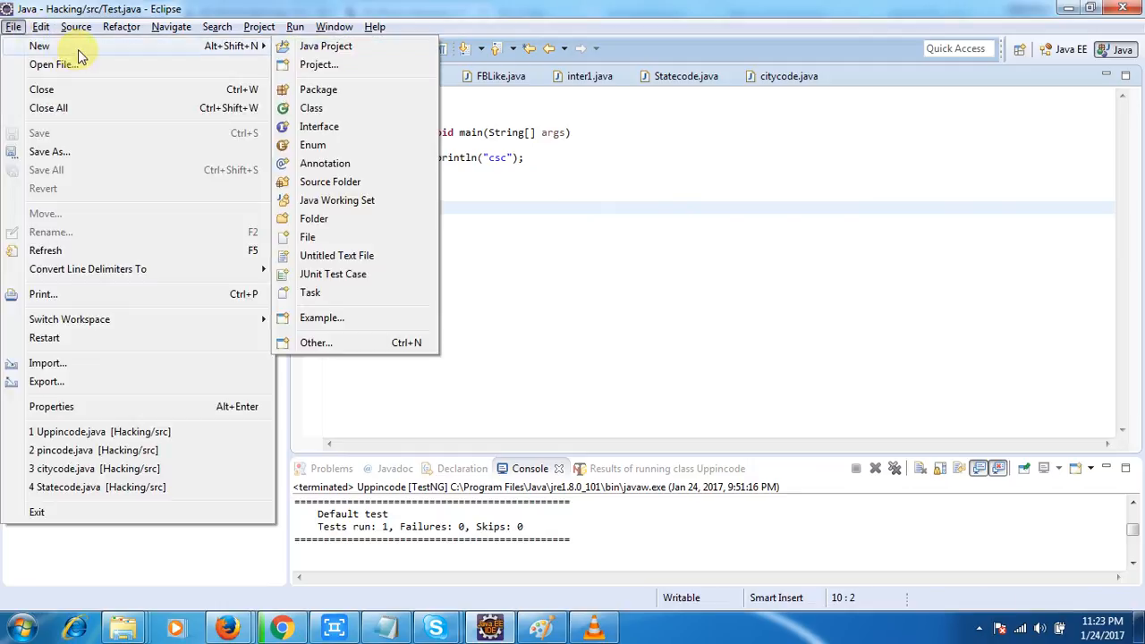
click(310, 51)
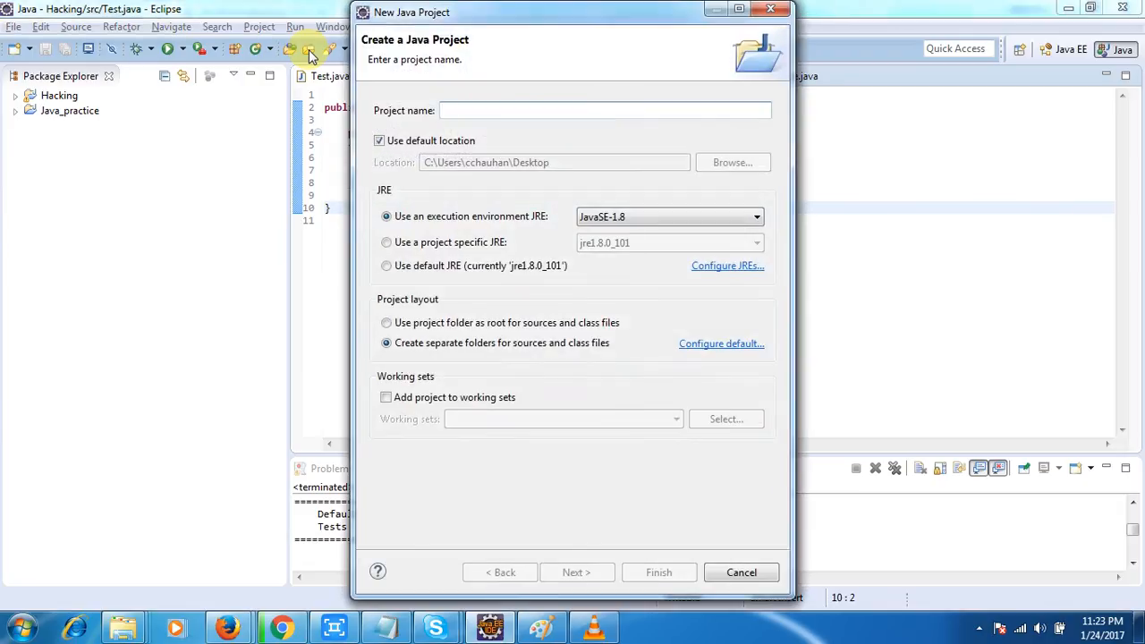
text(S)
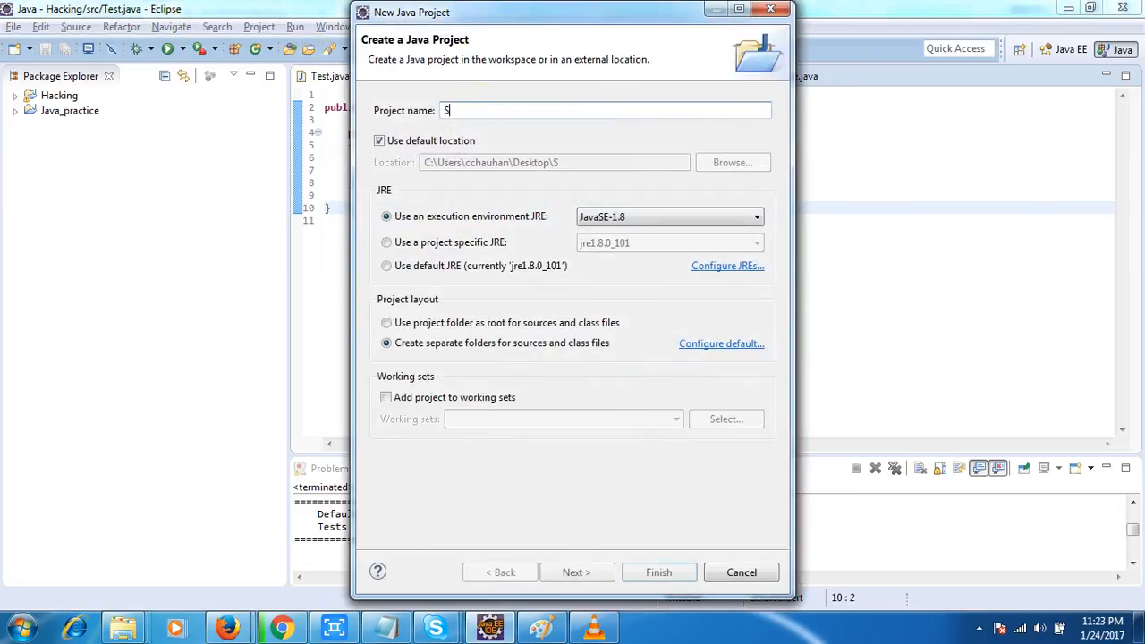
text(elenium_practice)
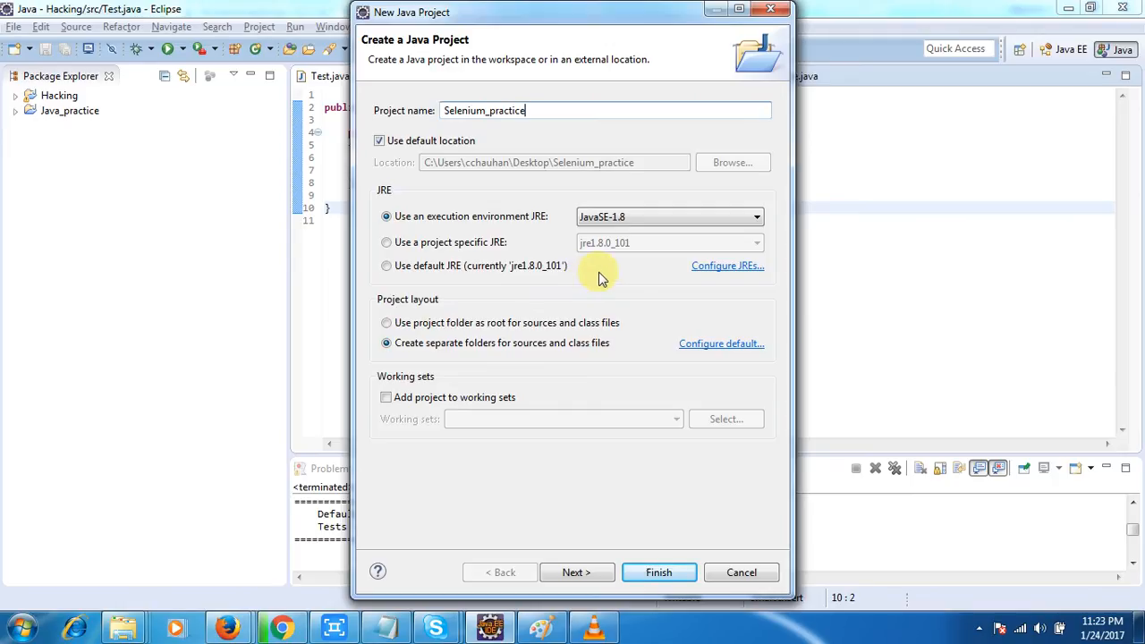
click(650, 221)
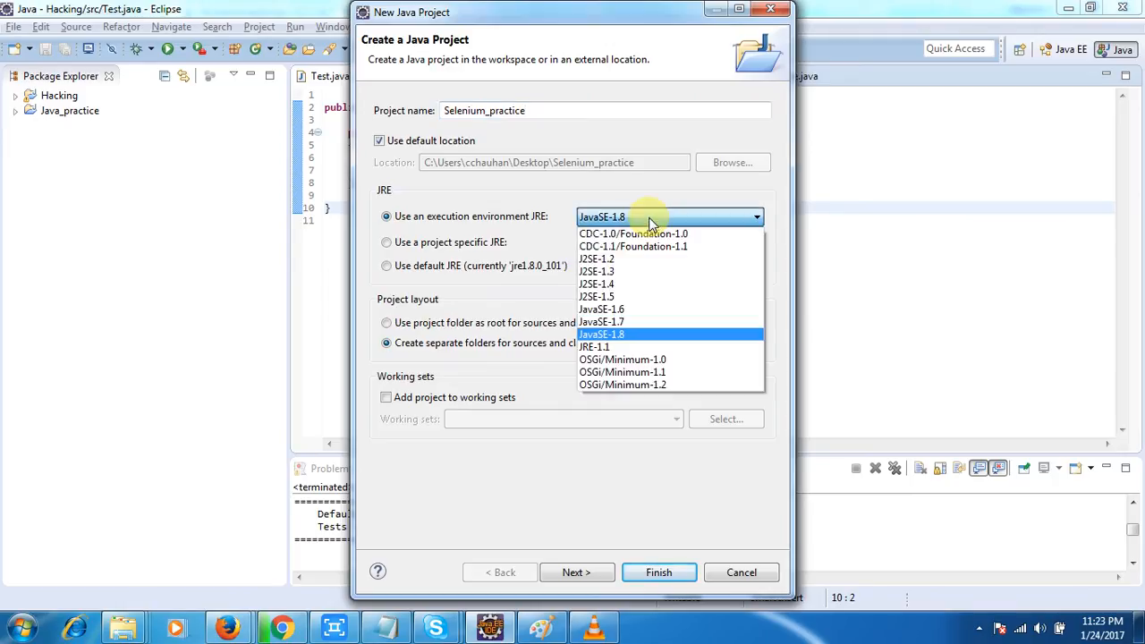
click(626, 338)
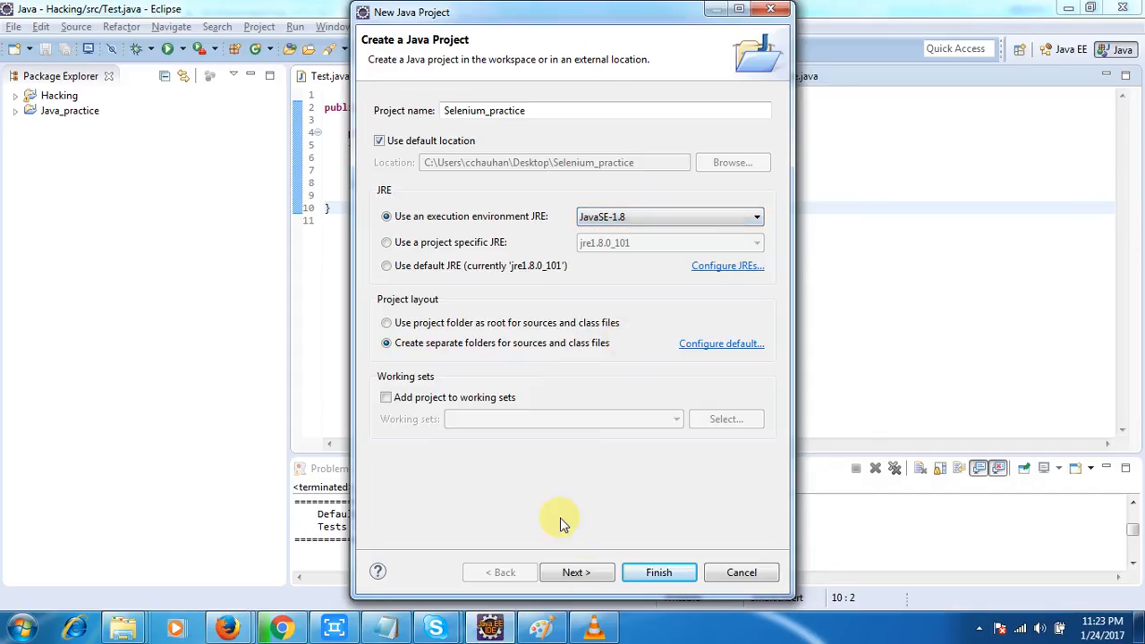
click(577, 572)
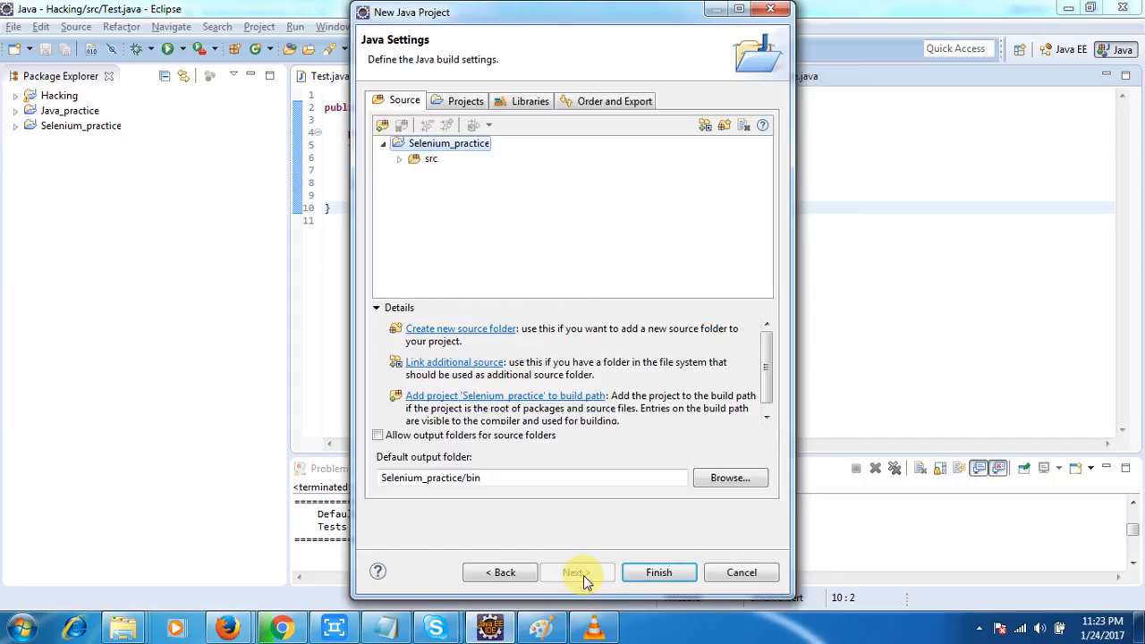
Step: Start adding external JARs to the project's libraries and browse to selenium-2.46.0 under D:, study material, Selenium Final complete
click(527, 104)
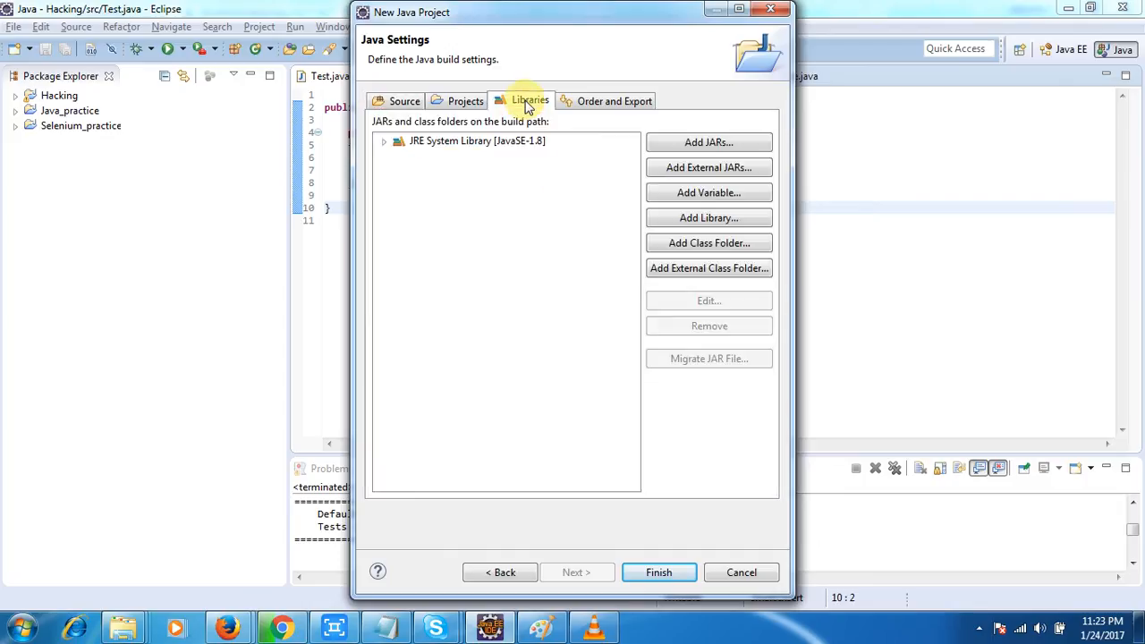
click(691, 169)
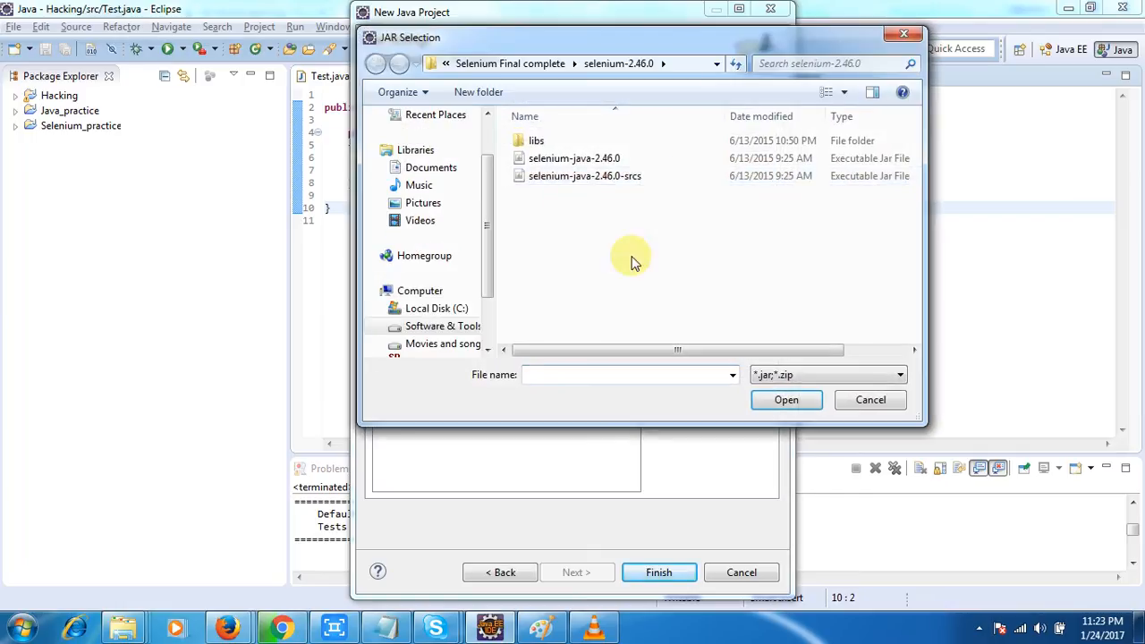
click(438, 328)
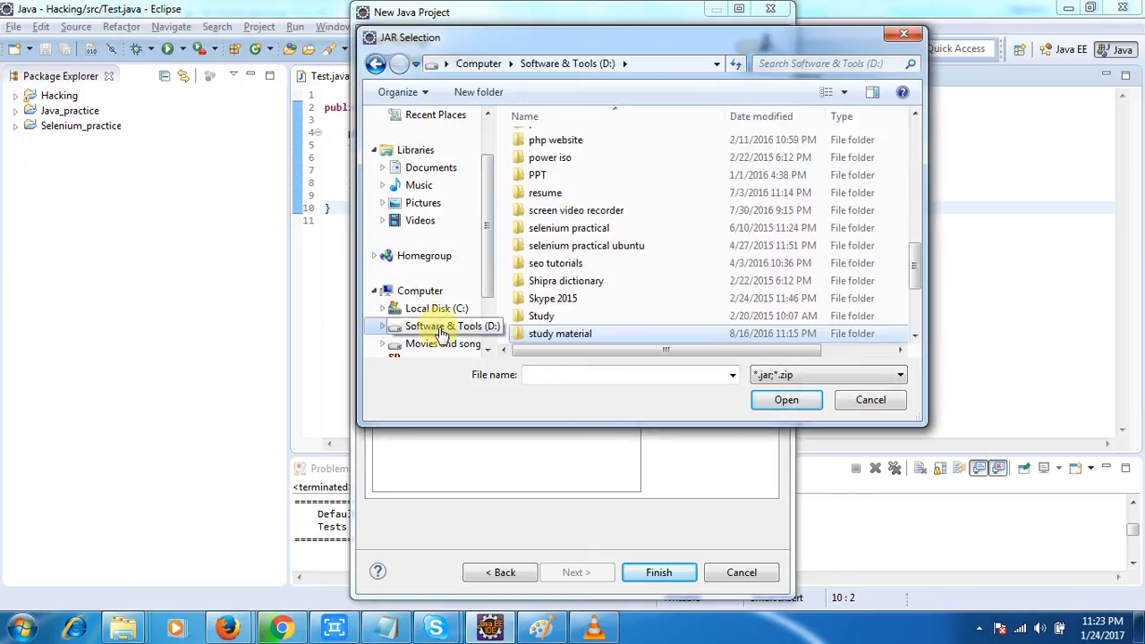
double_click(625, 336)
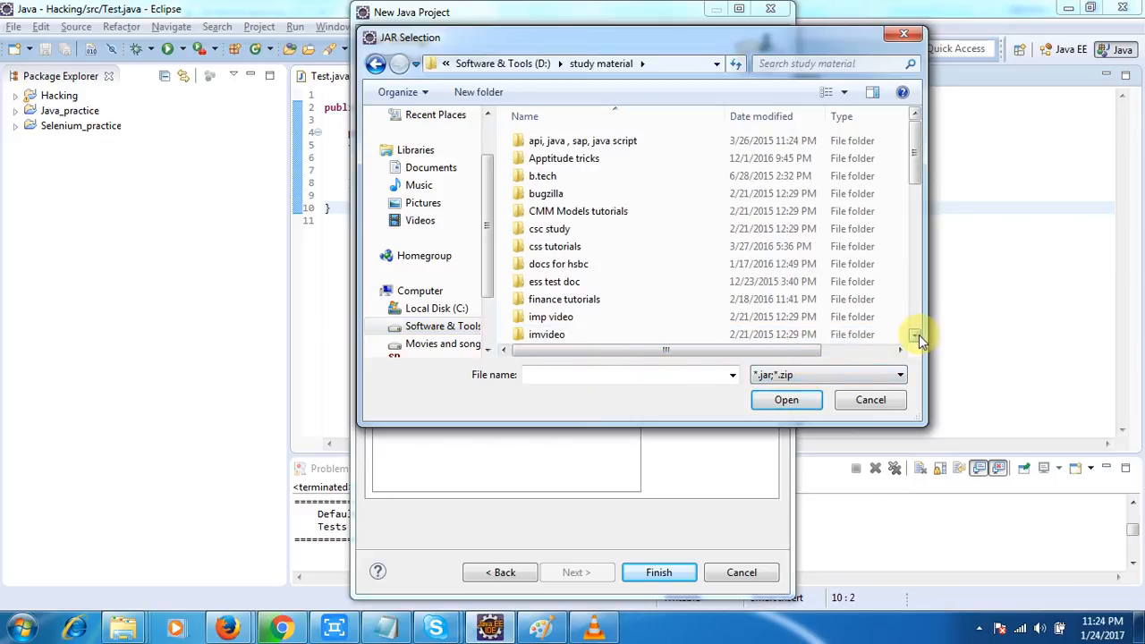
drag(919, 334, 918, 335)
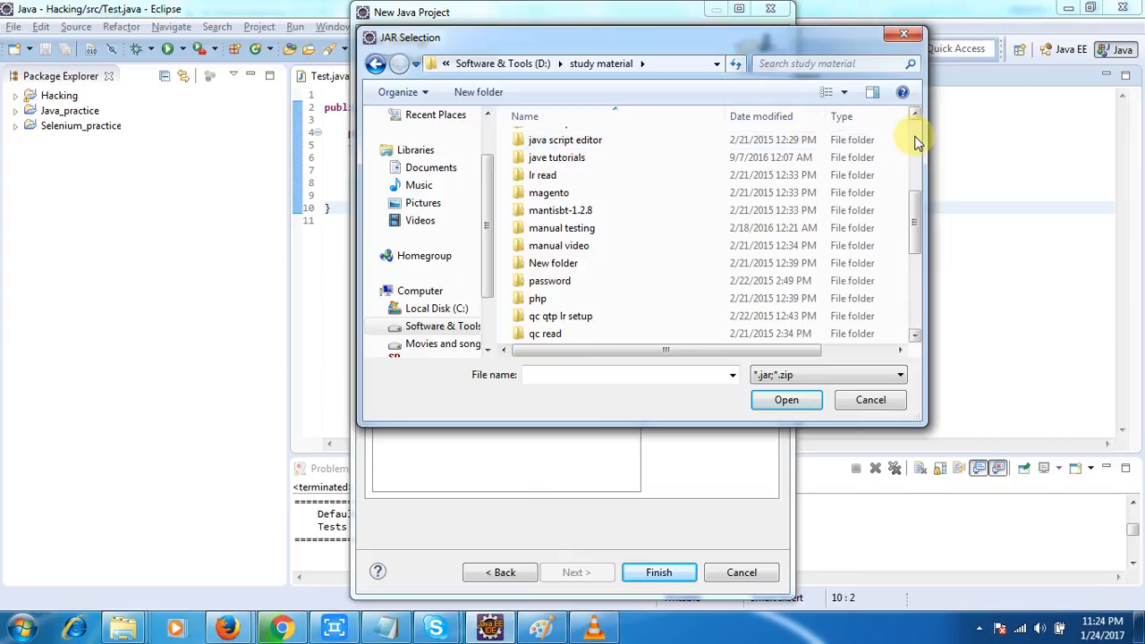
drag(914, 117, 915, 117)
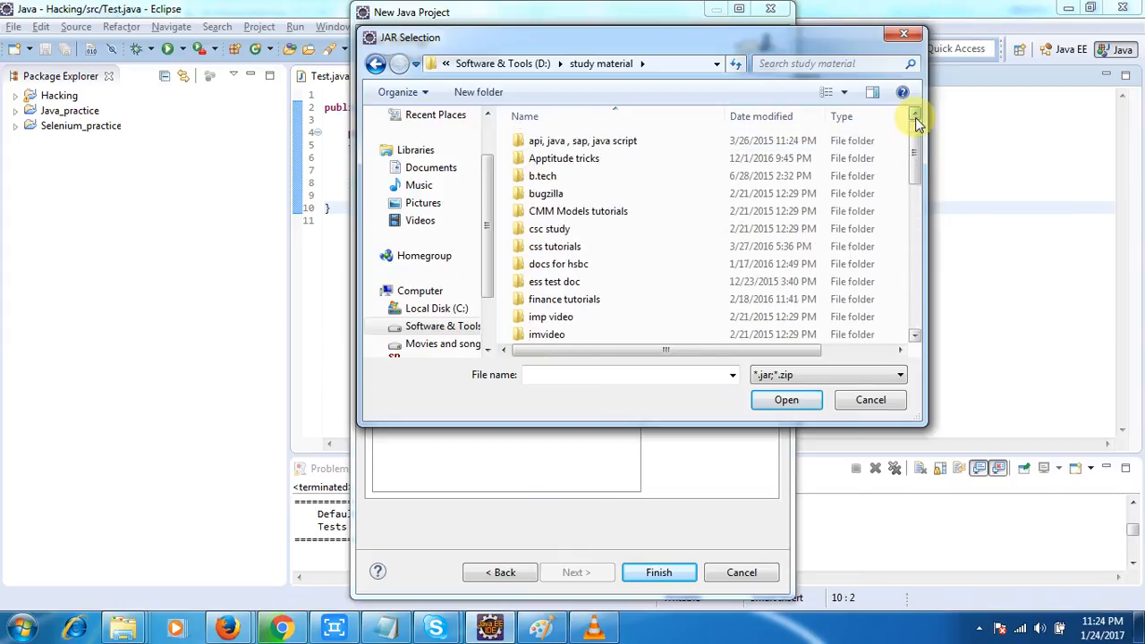
click(914, 323)
click(915, 323)
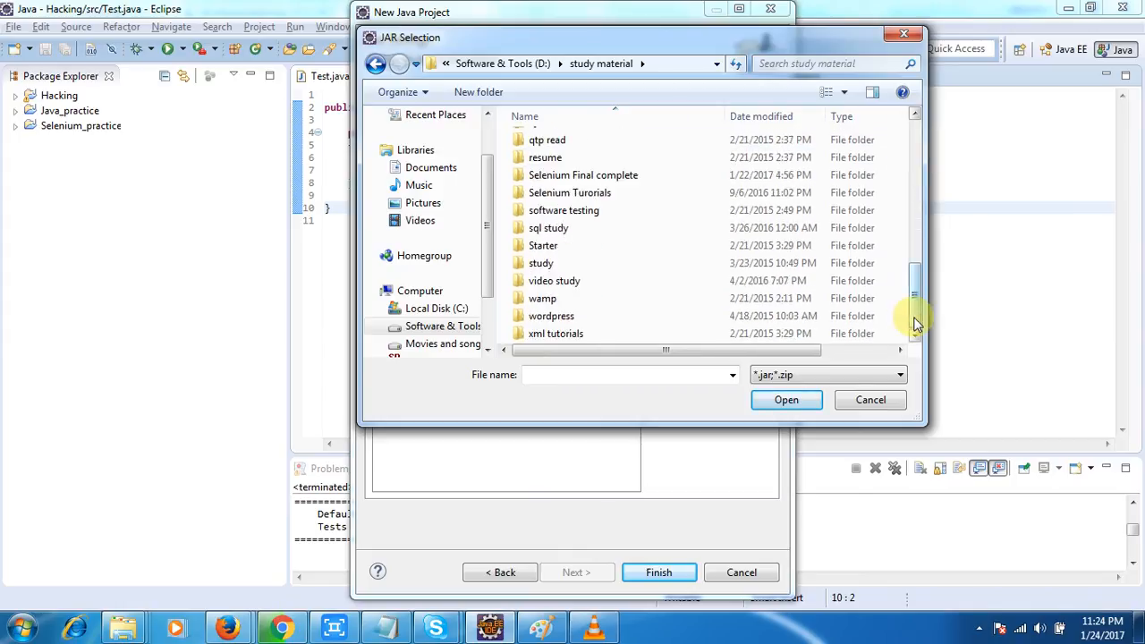
double_click(624, 176)
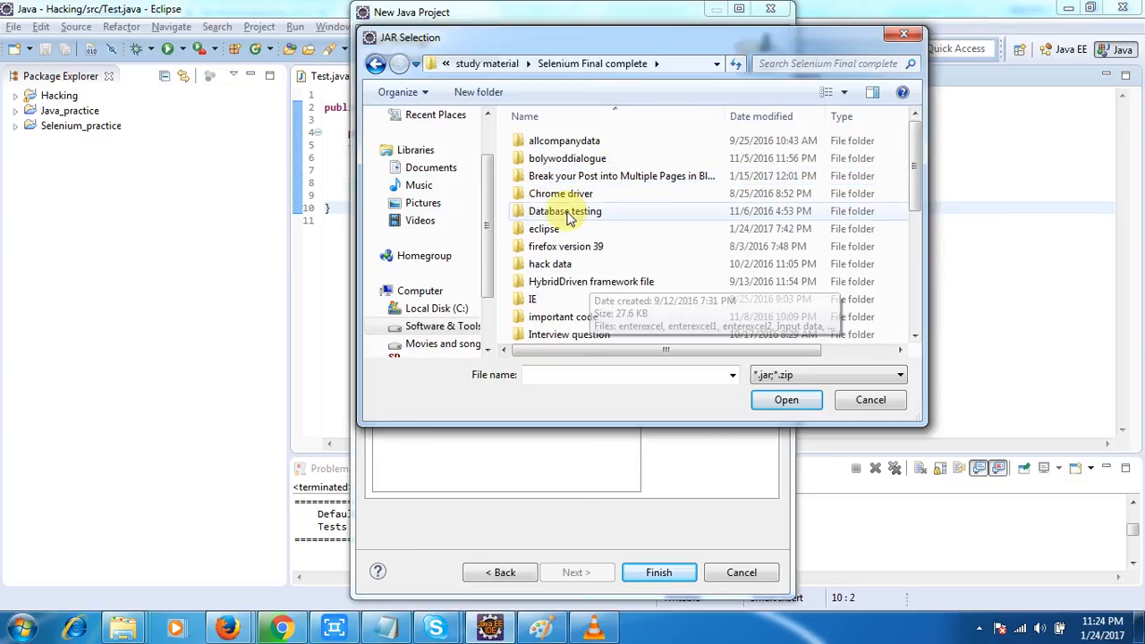
click(916, 333)
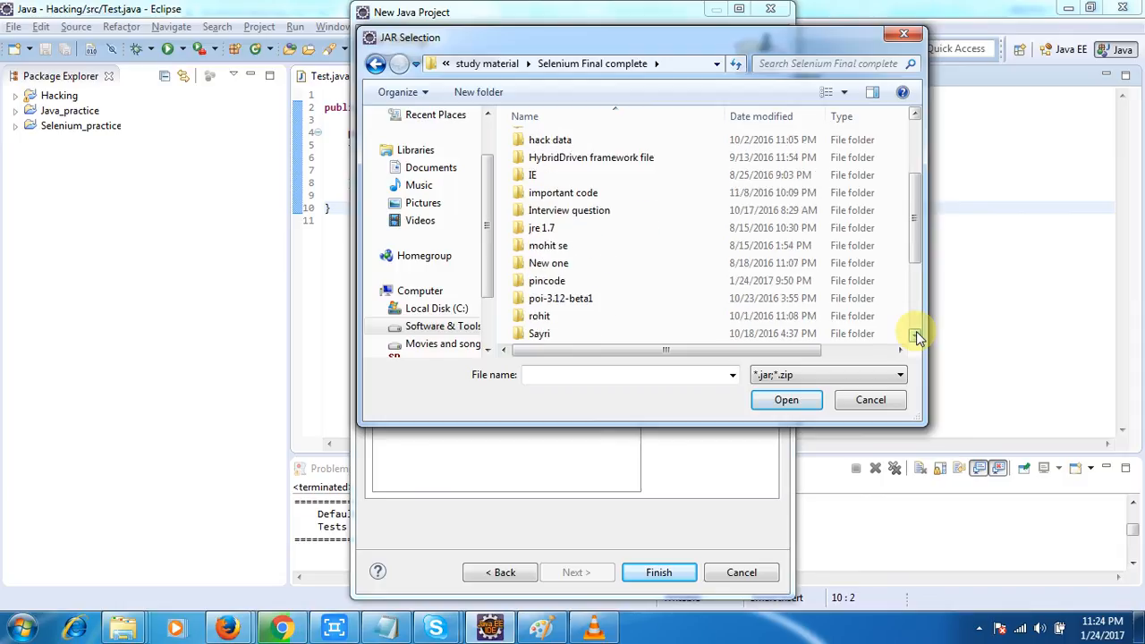
click(915, 332)
click(588, 320)
double_click(588, 319)
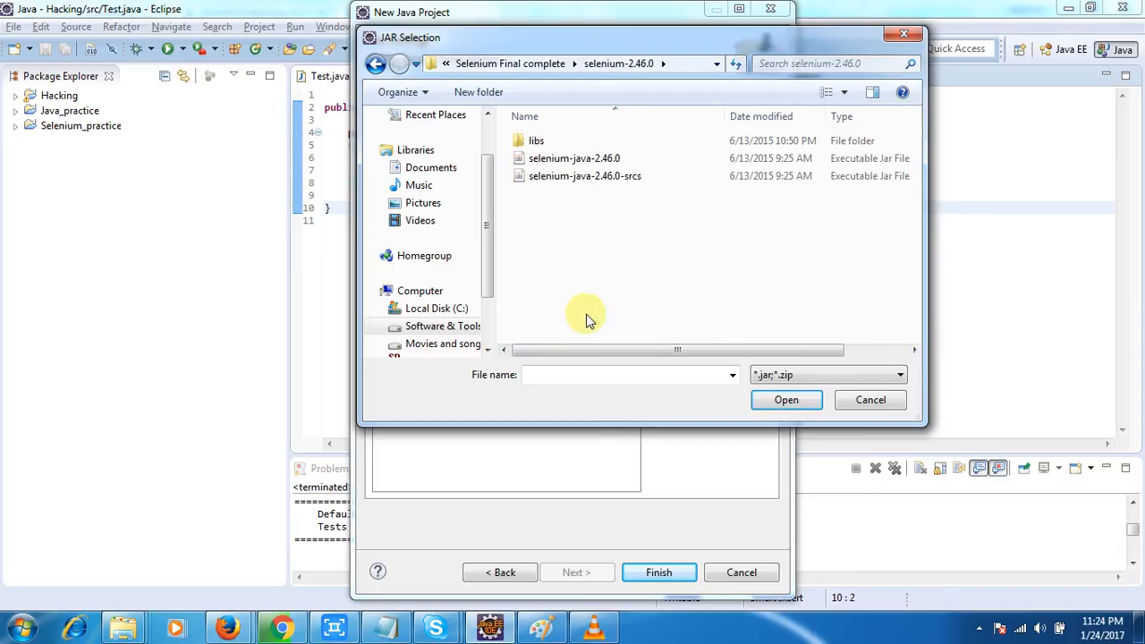
Step: Add both selenium-java-2.46.0 and selenium-java-2.46.0-srcs to the project's build path
click(587, 165)
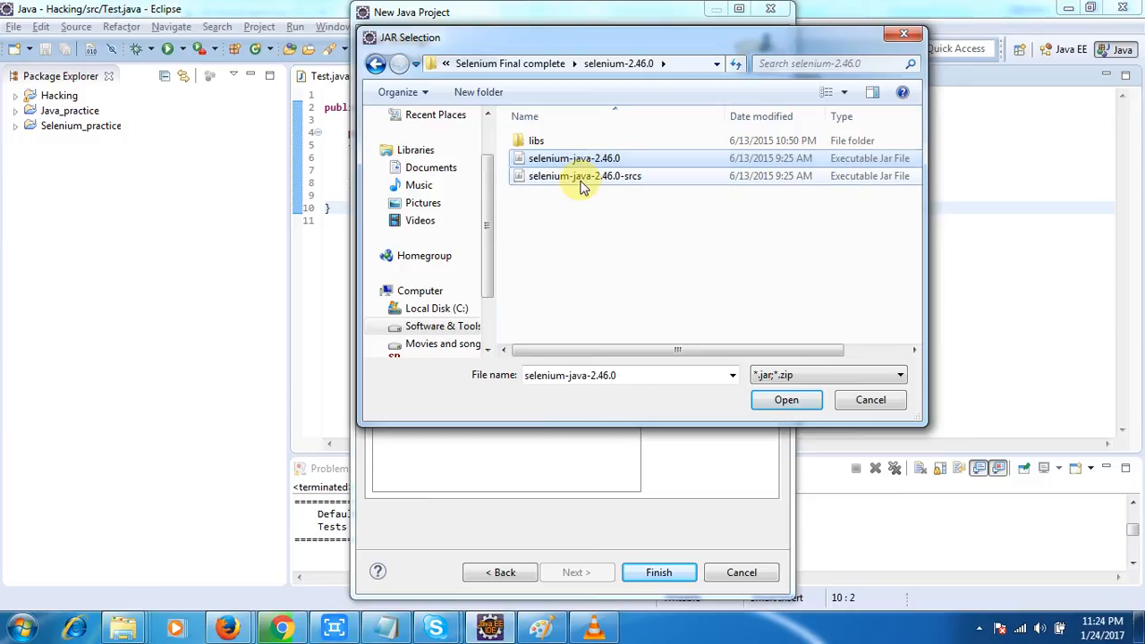
ctrl+click(581, 177)
click(785, 404)
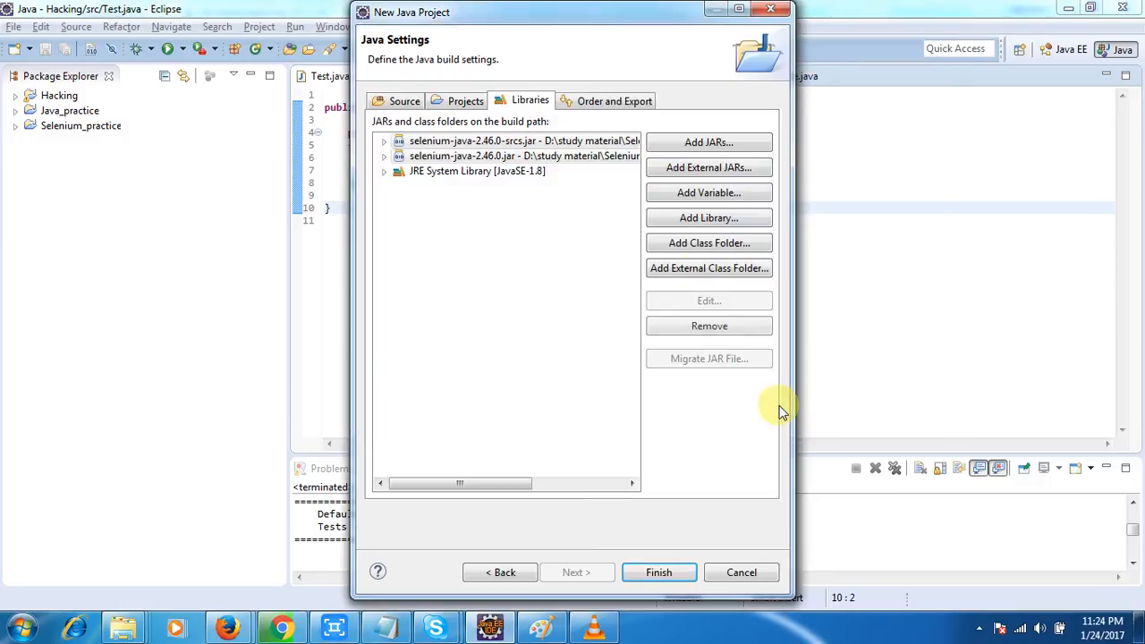
Step: Add all JARs from the libs folder of selenium-2.46.0 as external JARs and finish creating the project
click(712, 169)
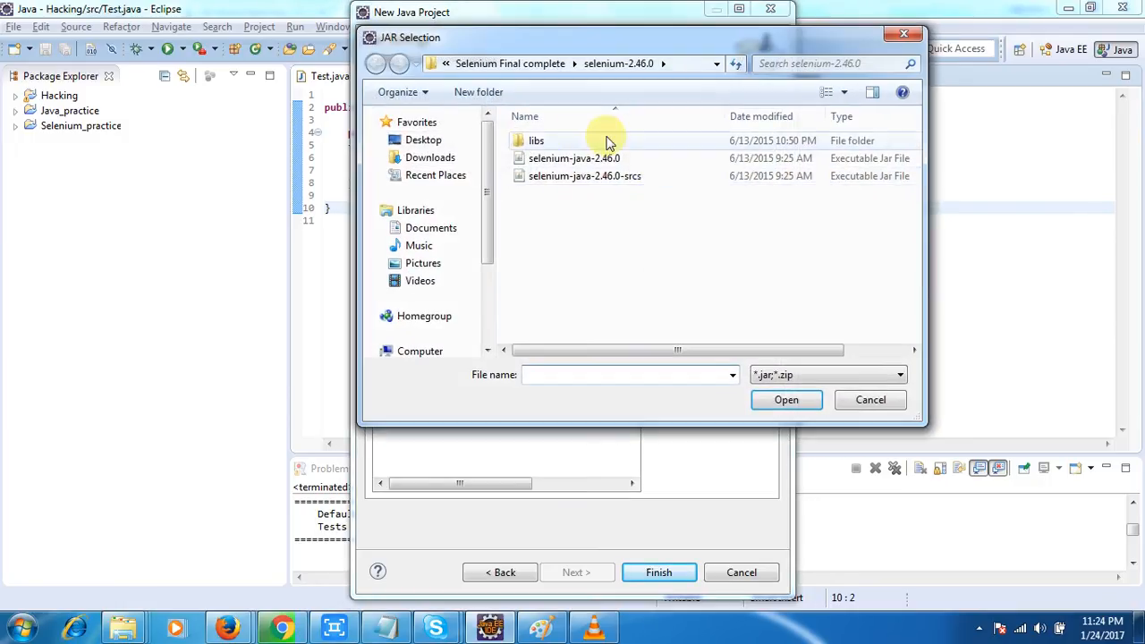
double_click(575, 140)
click(637, 266)
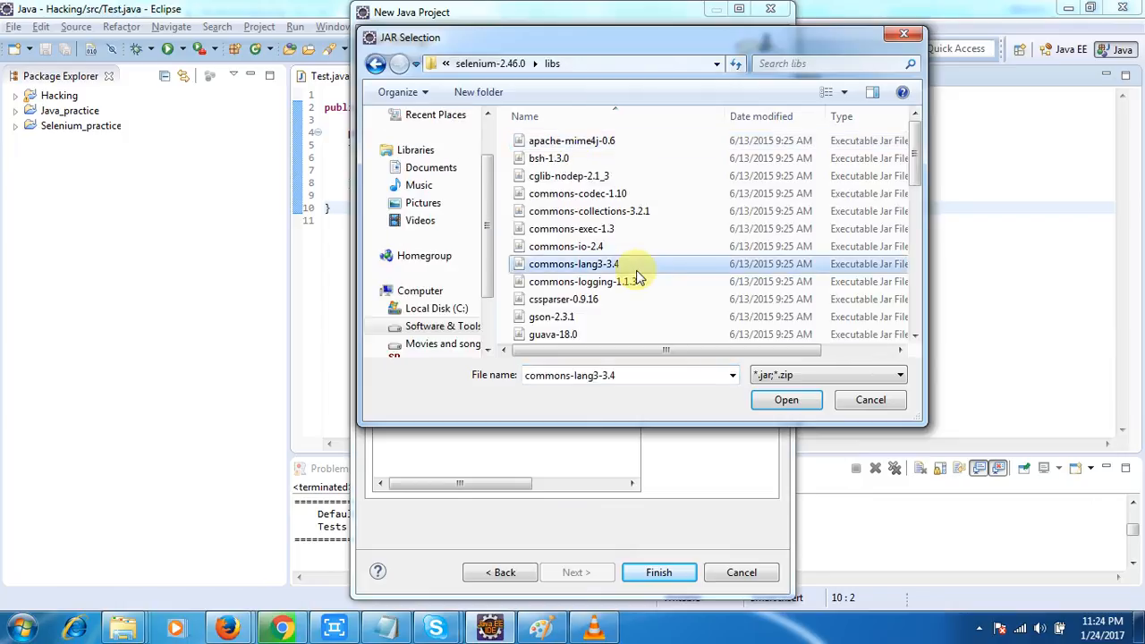
key(ctrl+a)
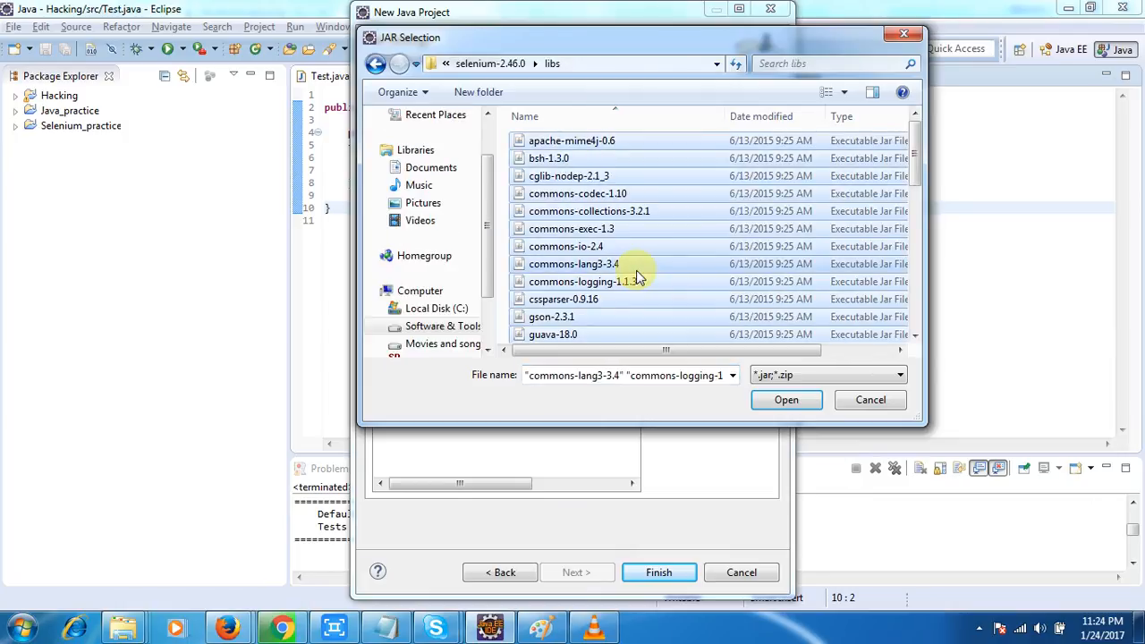
click(786, 399)
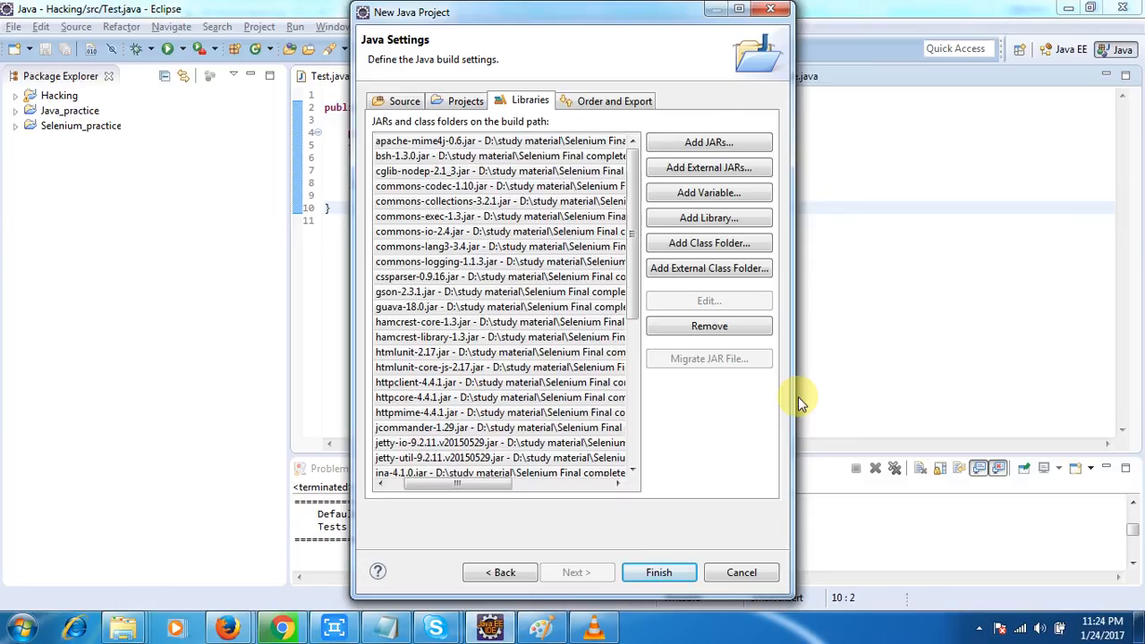
click(657, 572)
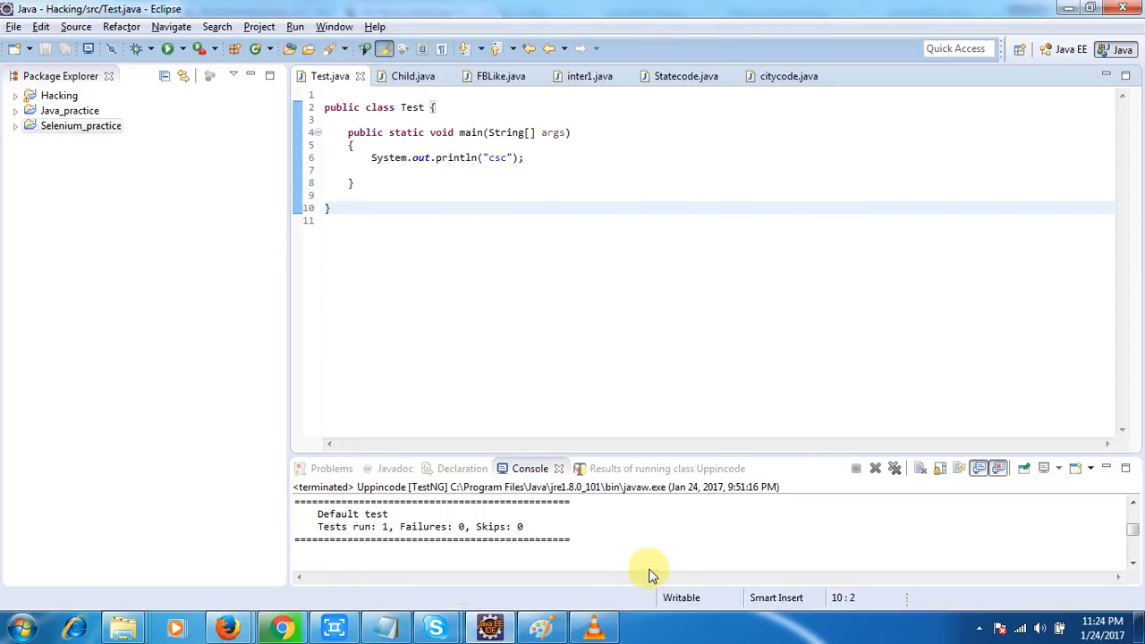
Step: Examine the Referenced Libraries and the JRE System Library of the Selenium_practice project, collapsing each again
double_click(16, 127)
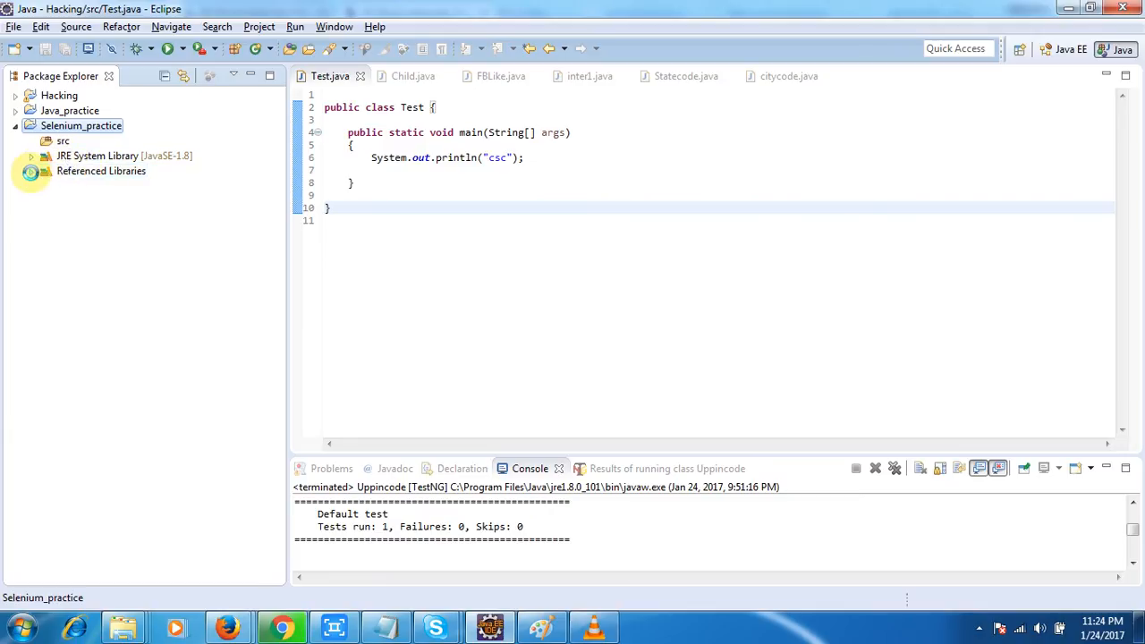
click(31, 171)
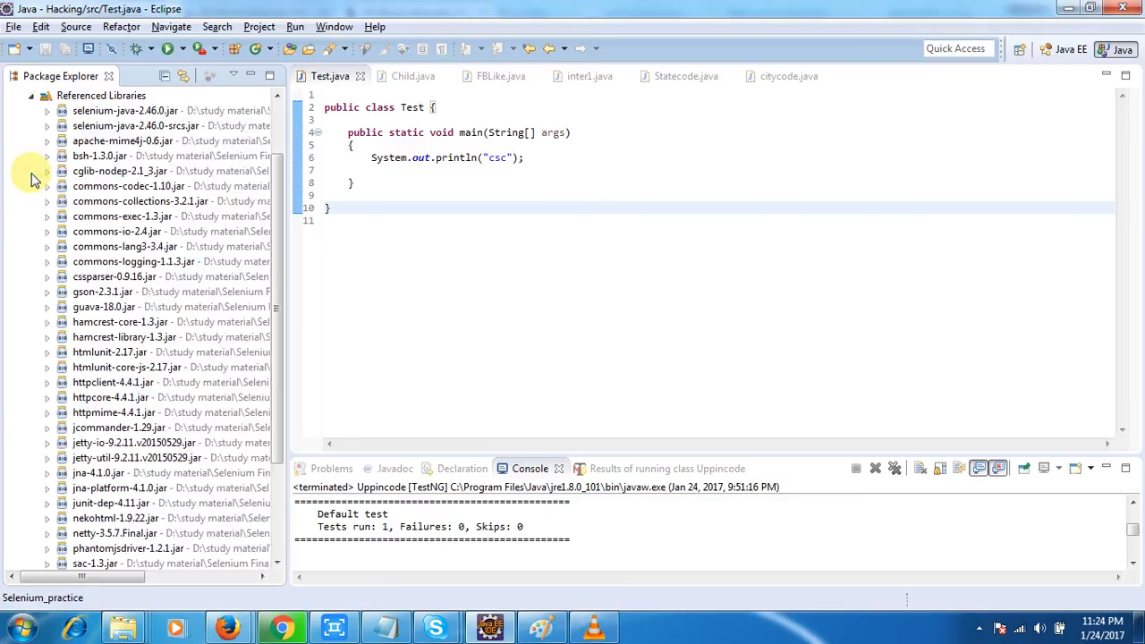
click(31, 95)
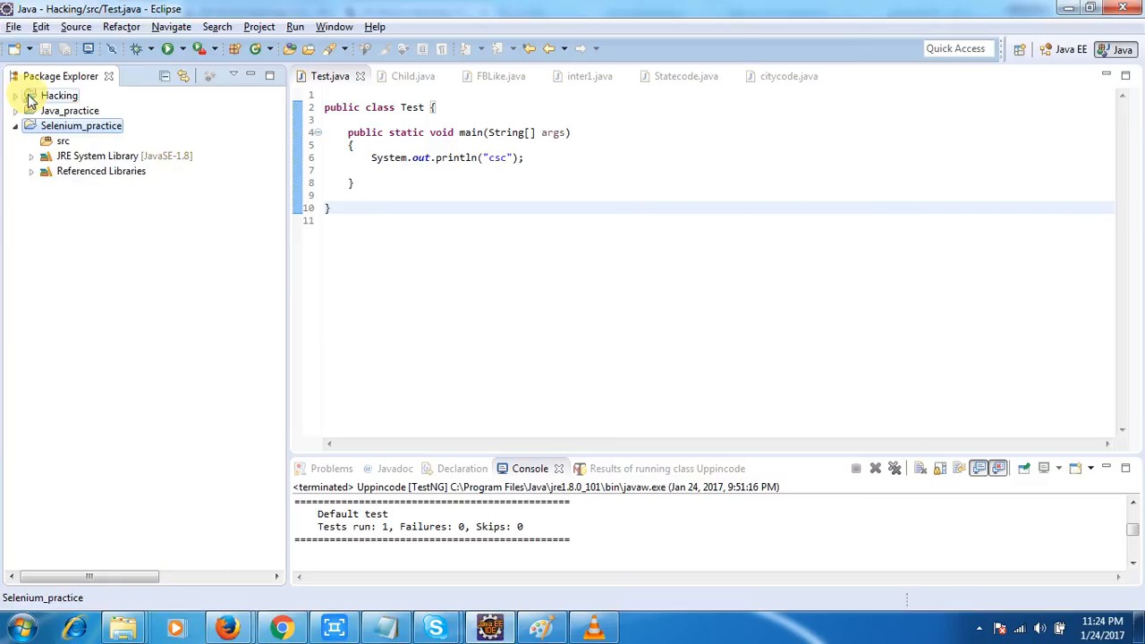
click(77, 157)
click(31, 158)
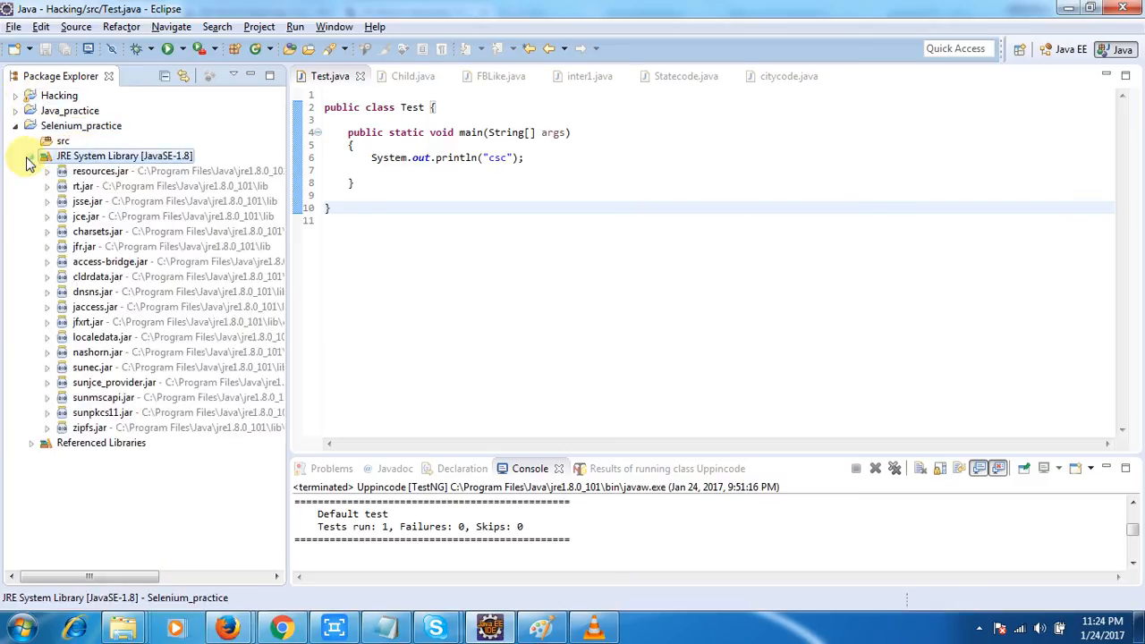
click(30, 158)
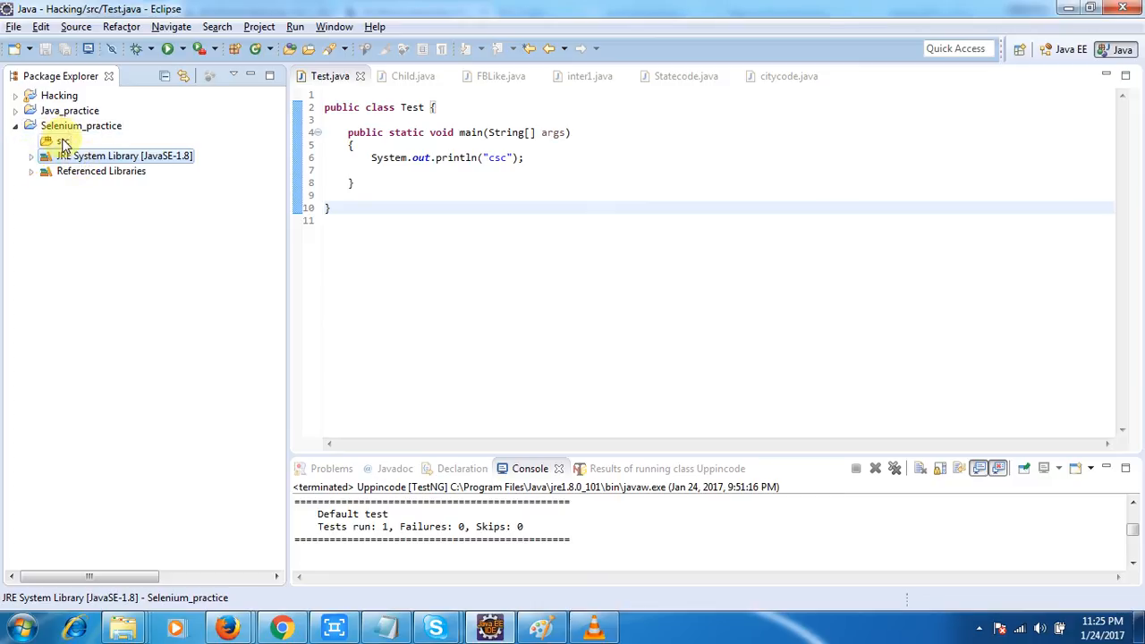
click(63, 143)
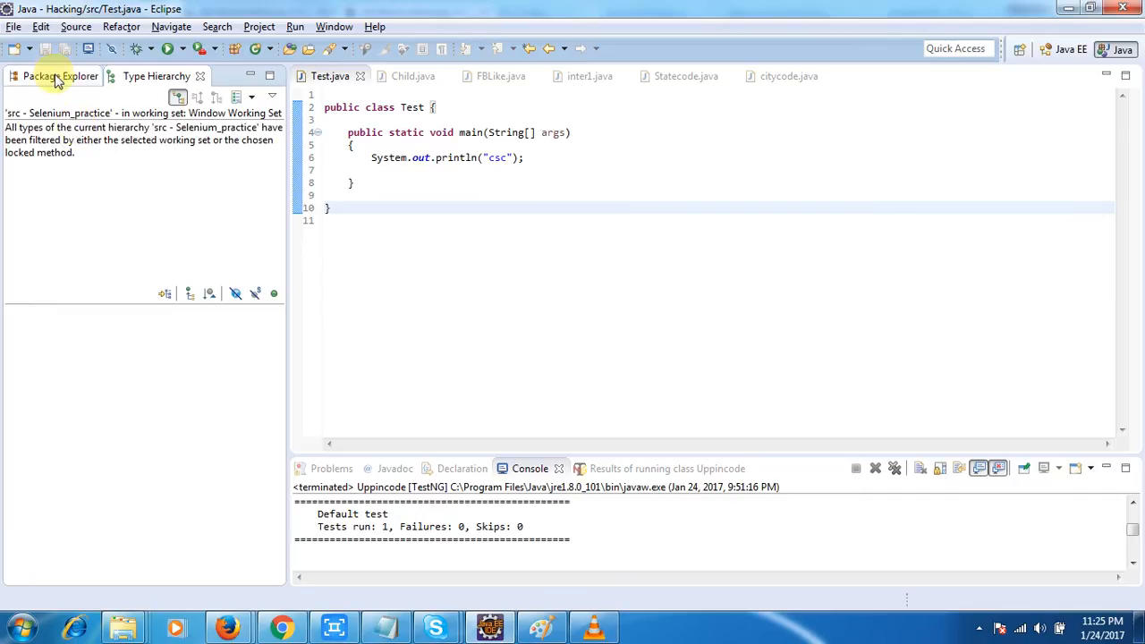
click(200, 77)
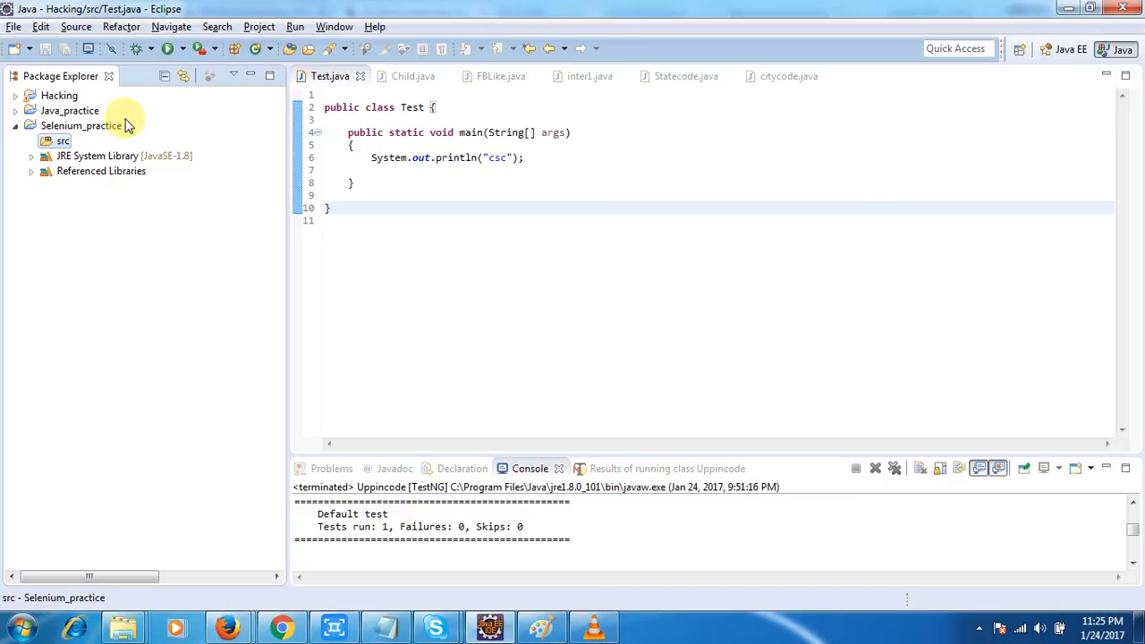
right_click(63, 146)
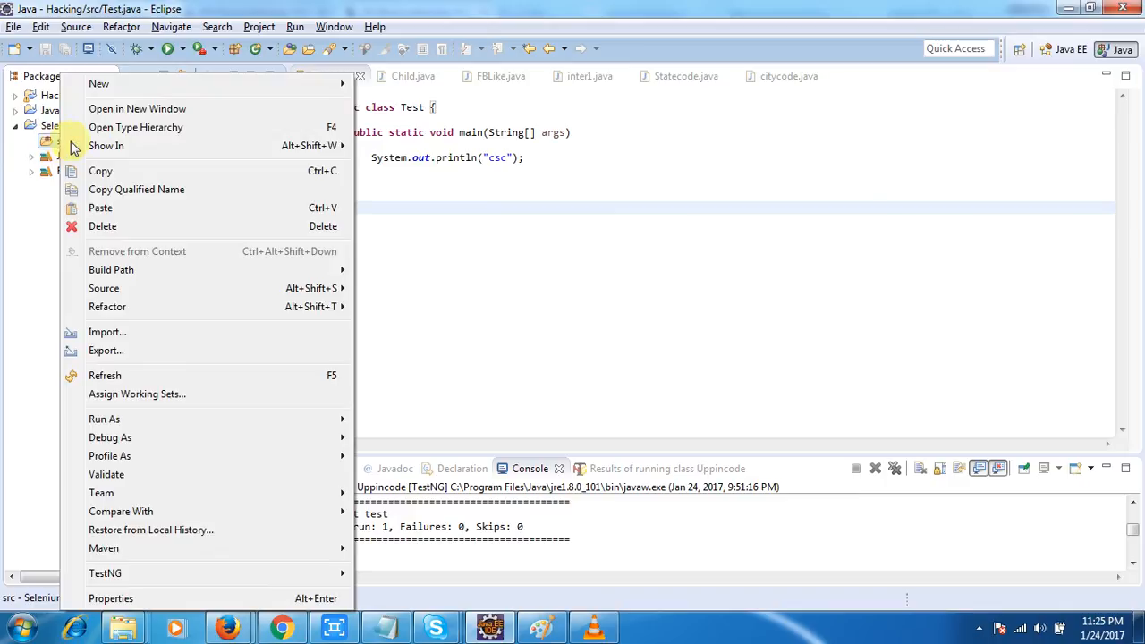
mouse_move(276, 277)
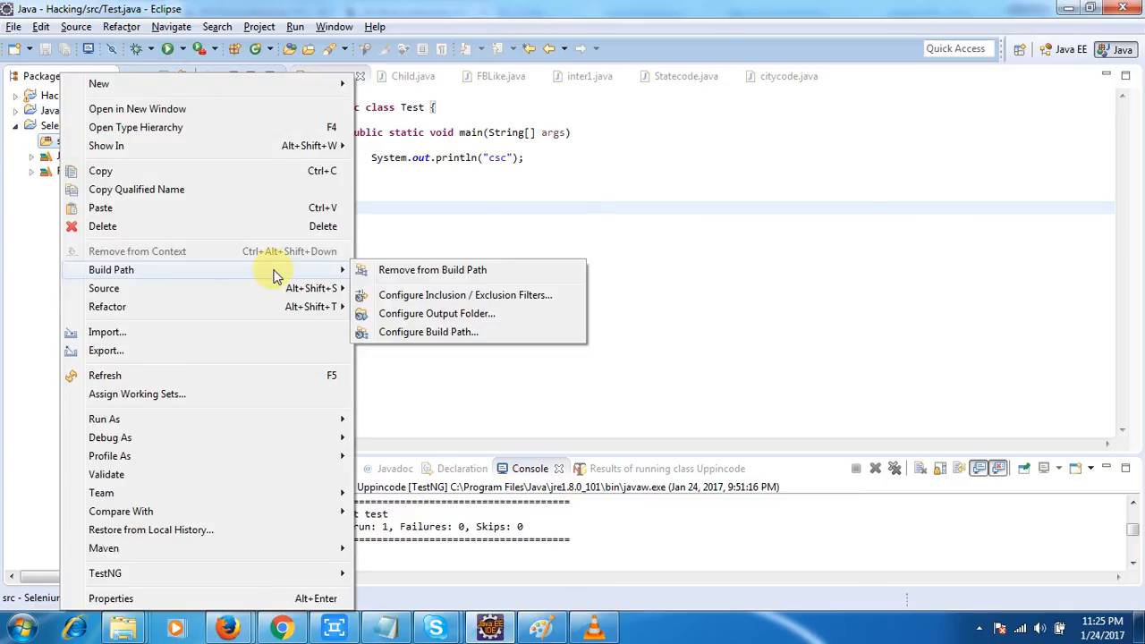
click(410, 331)
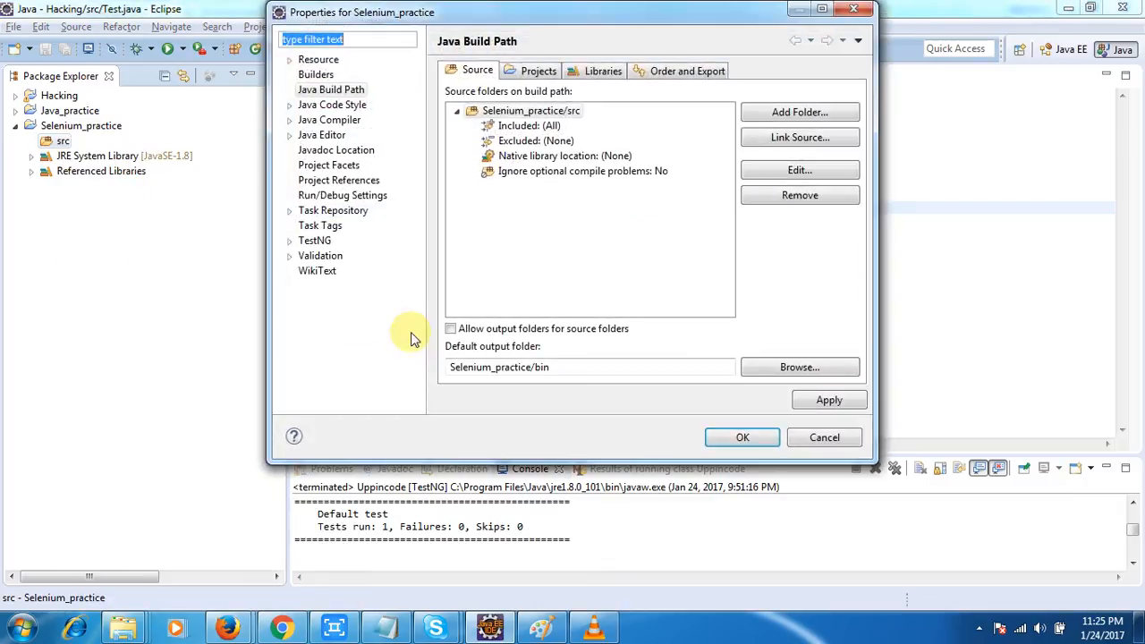
click(597, 72)
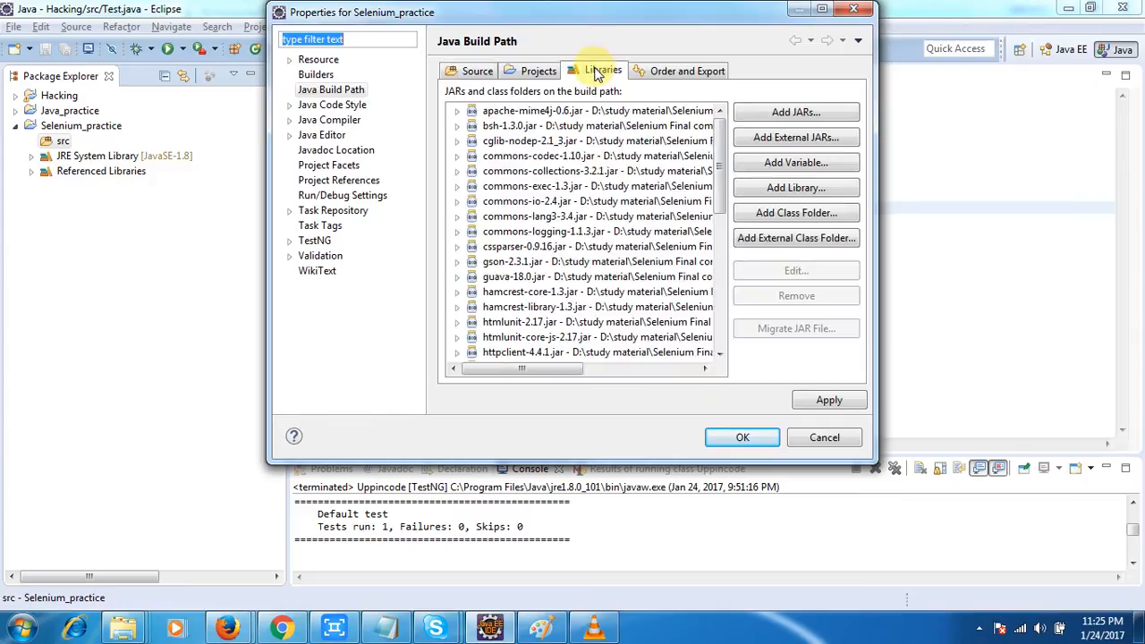
click(758, 146)
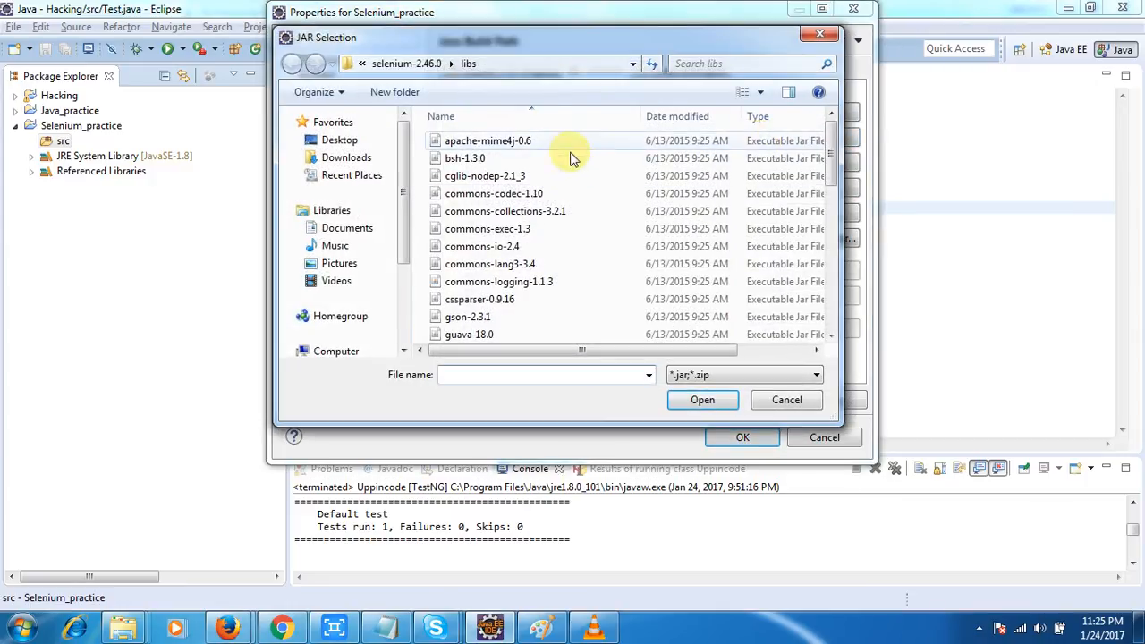
click(543, 231)
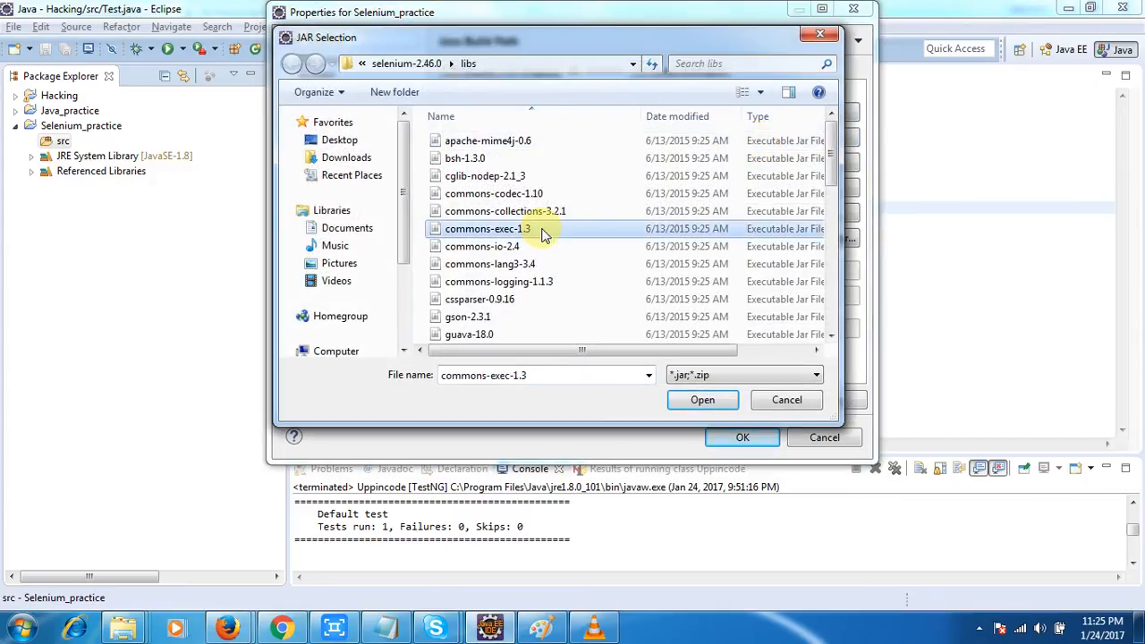
click(820, 34)
click(854, 10)
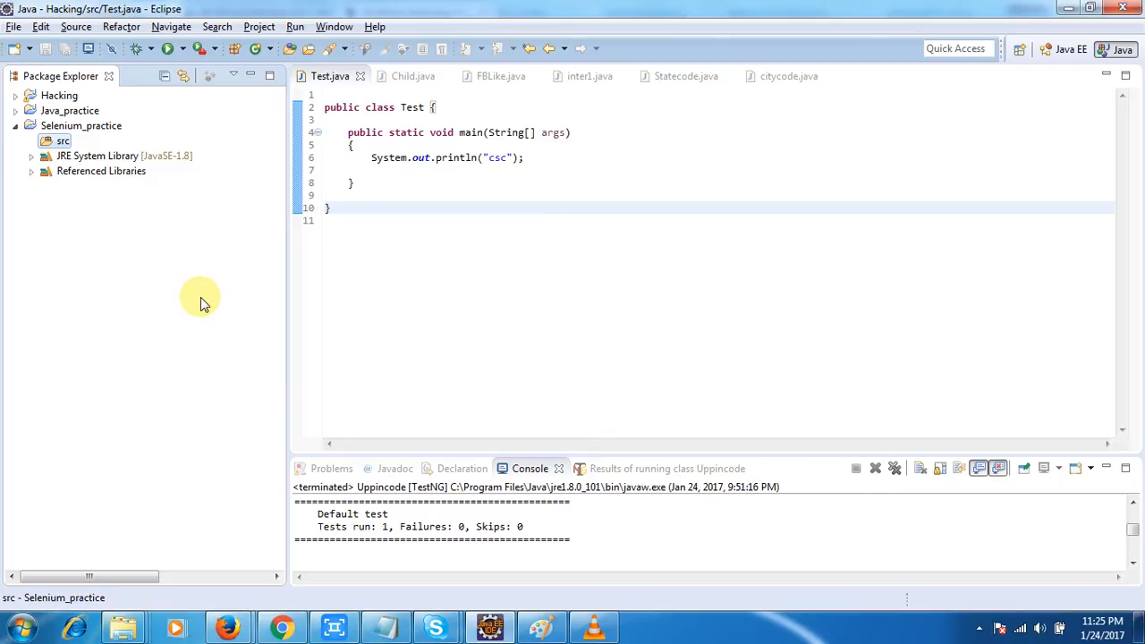
Step: Open the build path libraries of Selenium_practice and browse for external JARs to poi-3.12-beta1 in Selenium Final complete
right_click(63, 146)
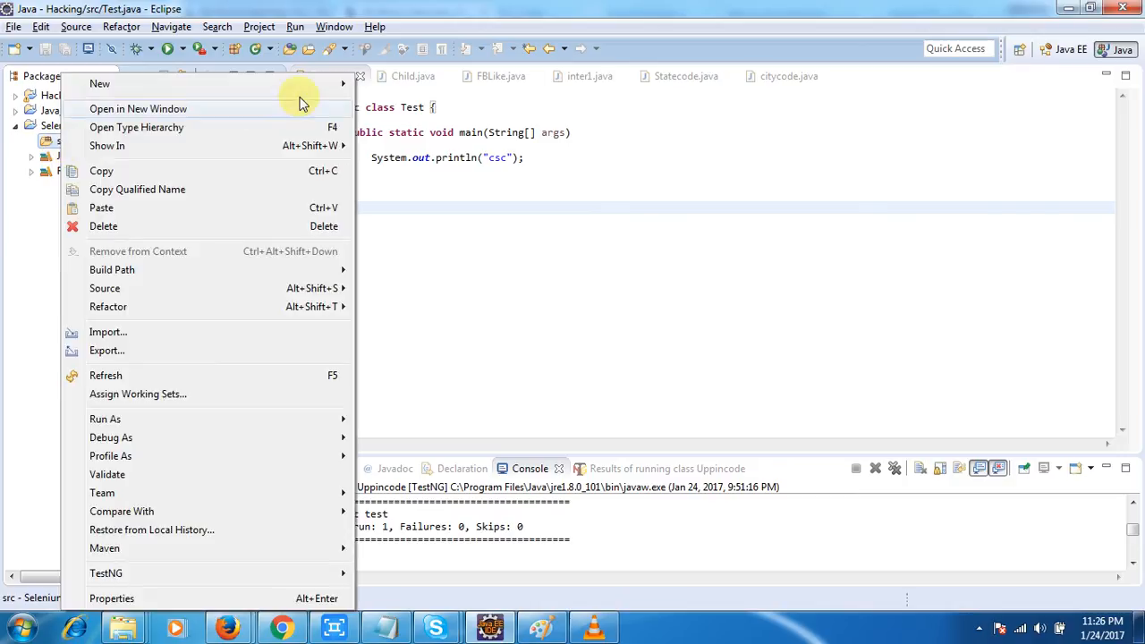
mouse_move(309, 85)
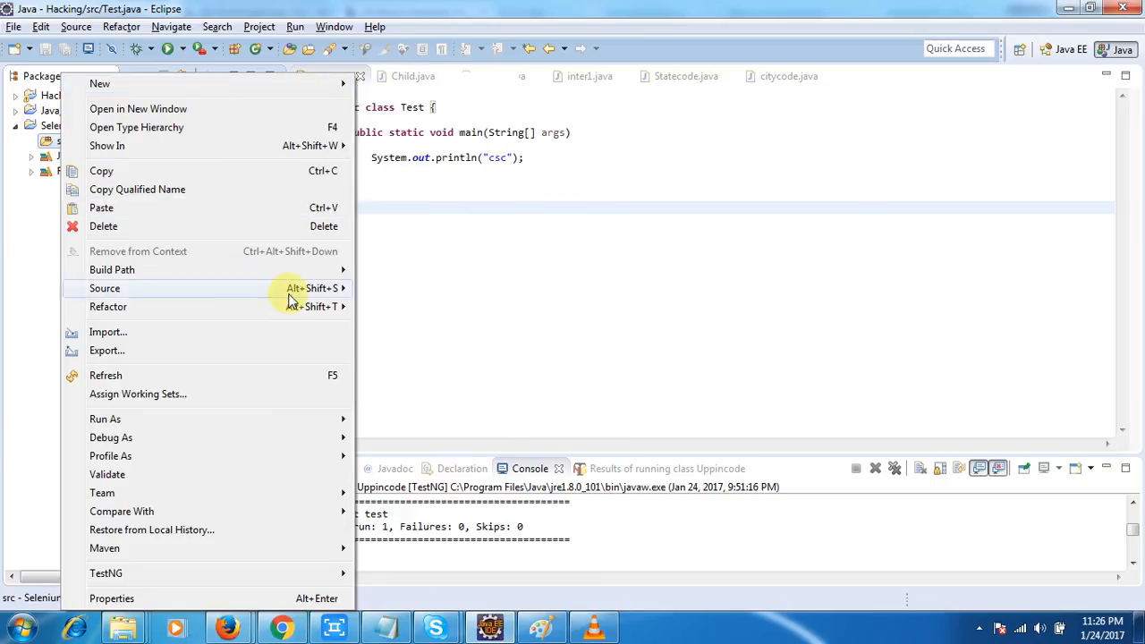
mouse_move(327, 273)
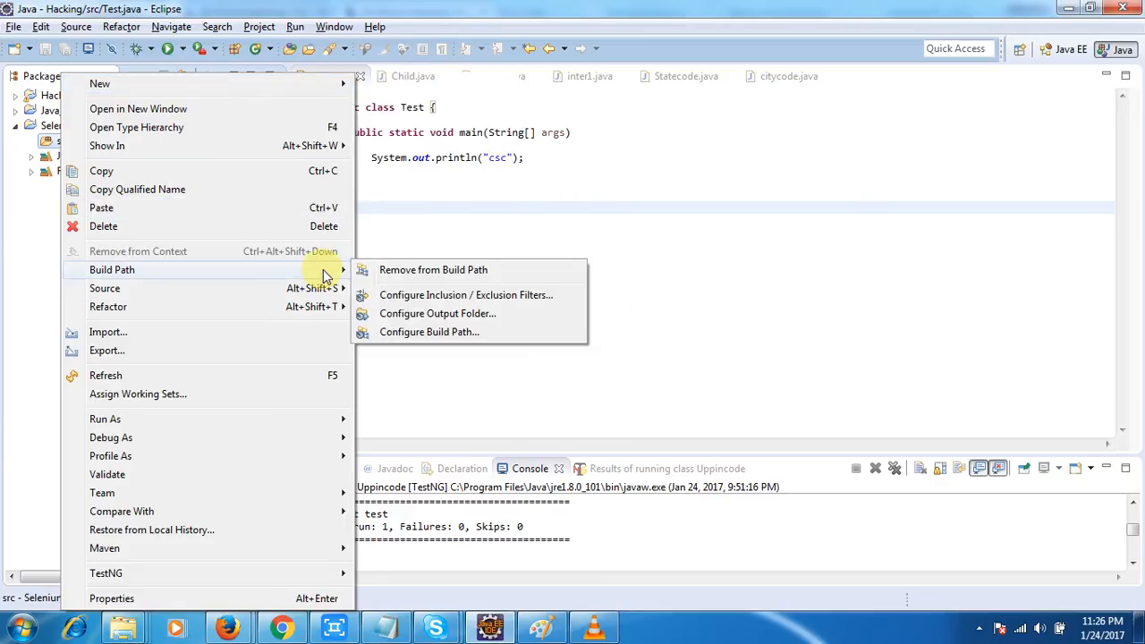
click(409, 332)
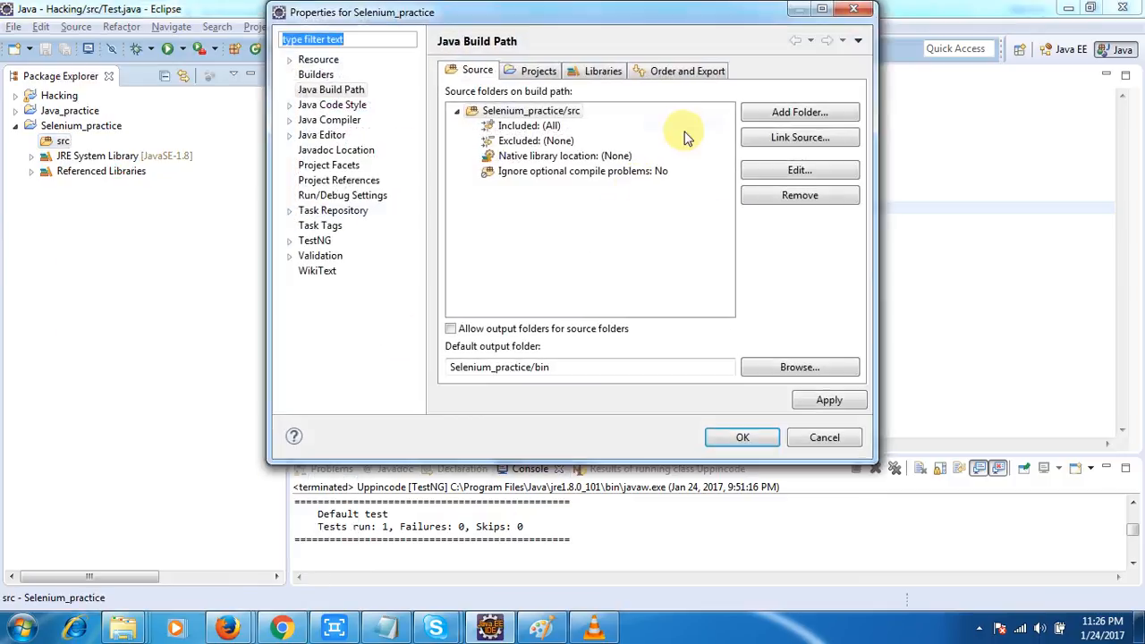
click(602, 71)
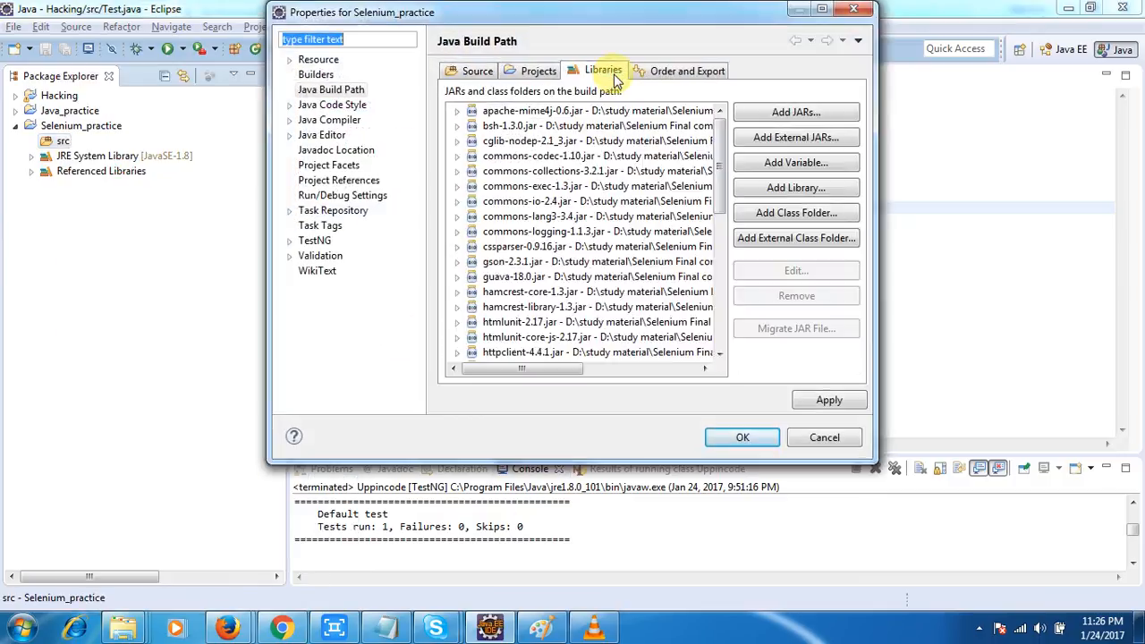
click(755, 141)
click(405, 64)
click(545, 237)
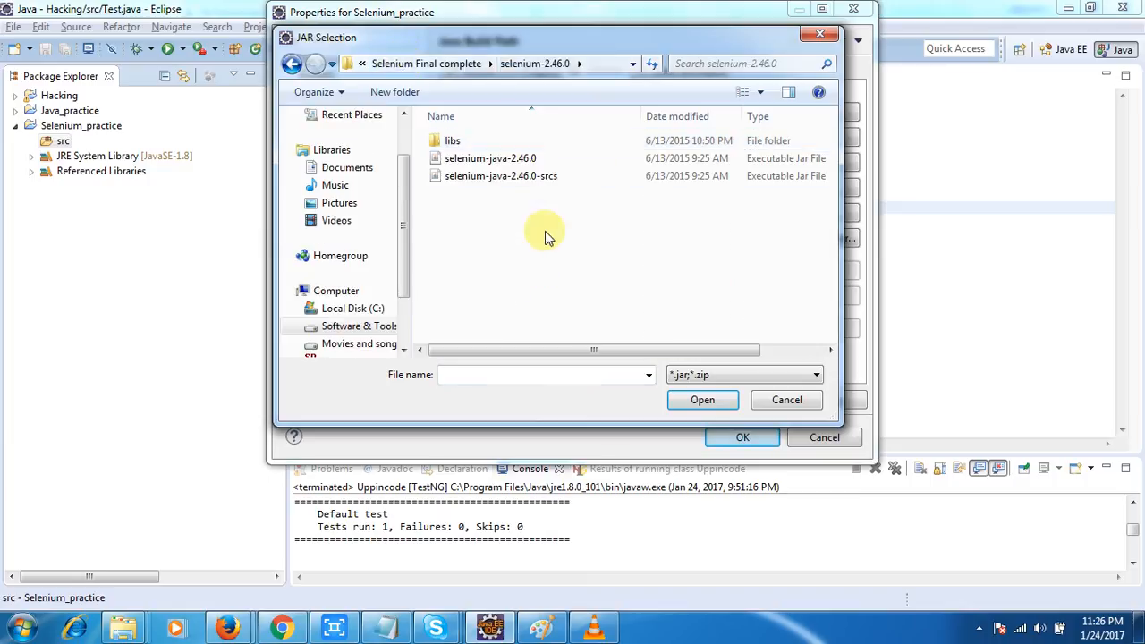
key(BackSpace)
double_click(476, 263)
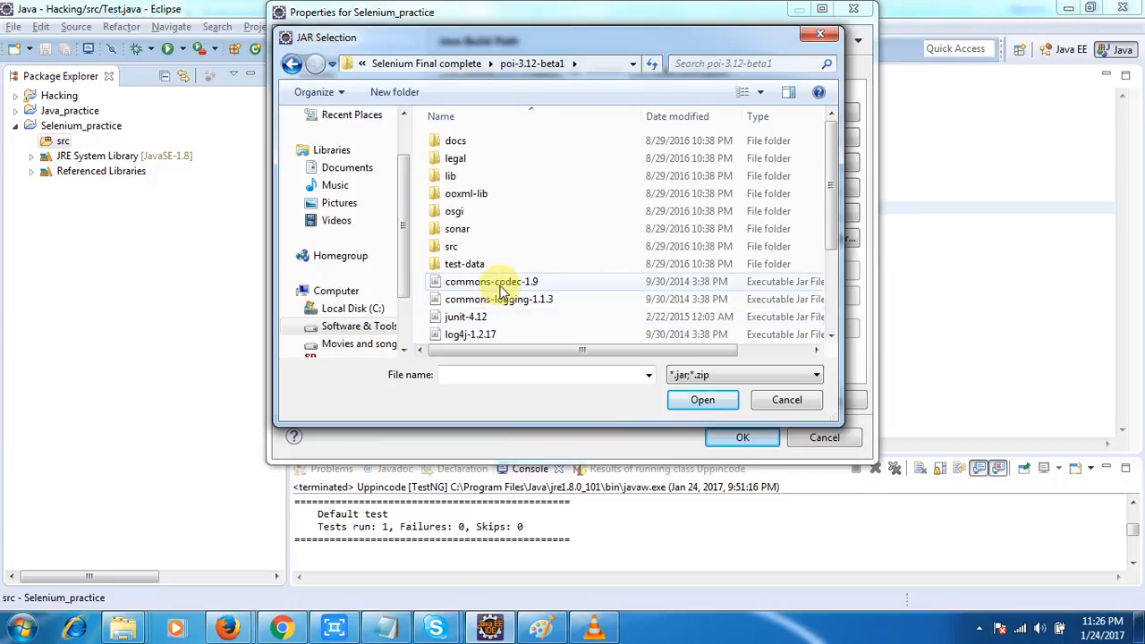
Step: Add all JARs directly inside poi-3.12-beta1, from commons-codec-1.9 through xmlbeans-2.6.0, to the build path
click(500, 283)
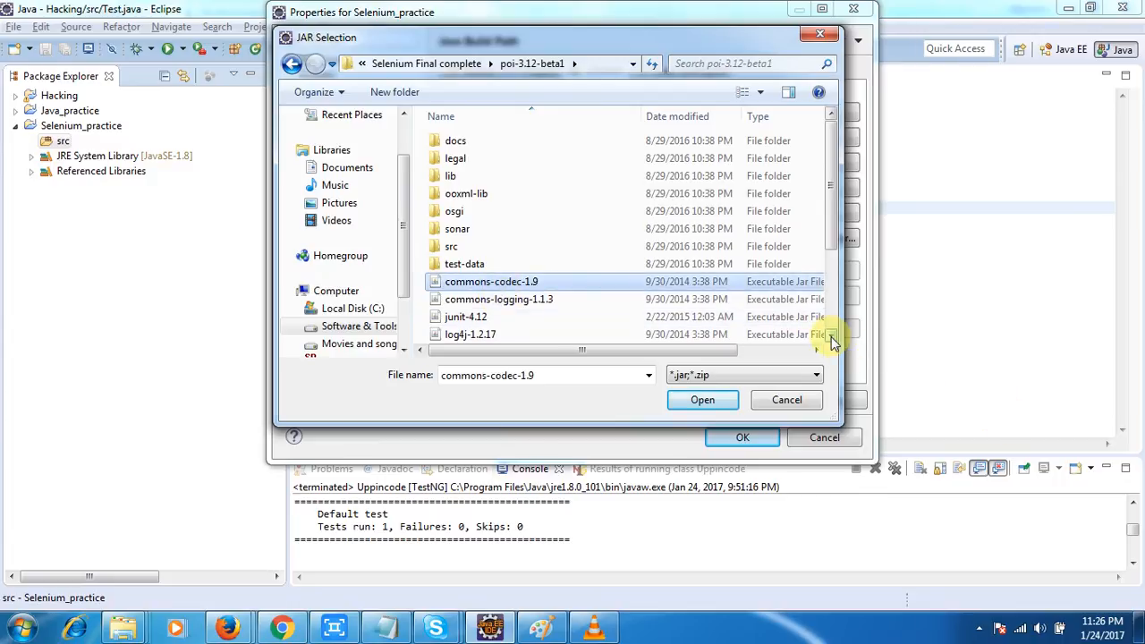
scroll(832, 341, down, 3)
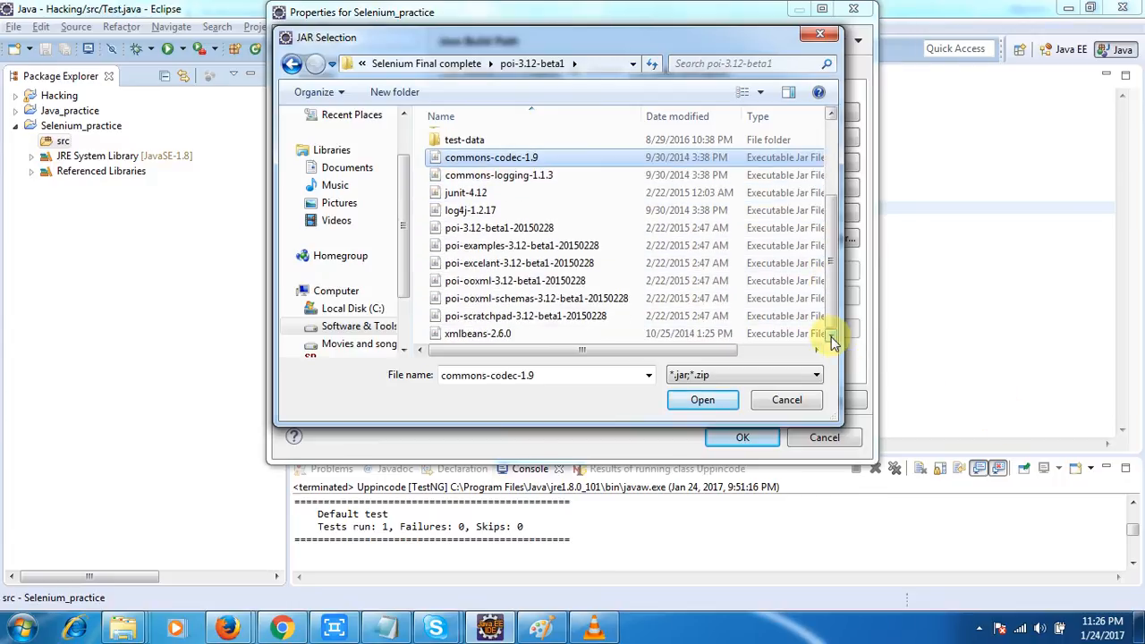
ctrl+click(545, 333)
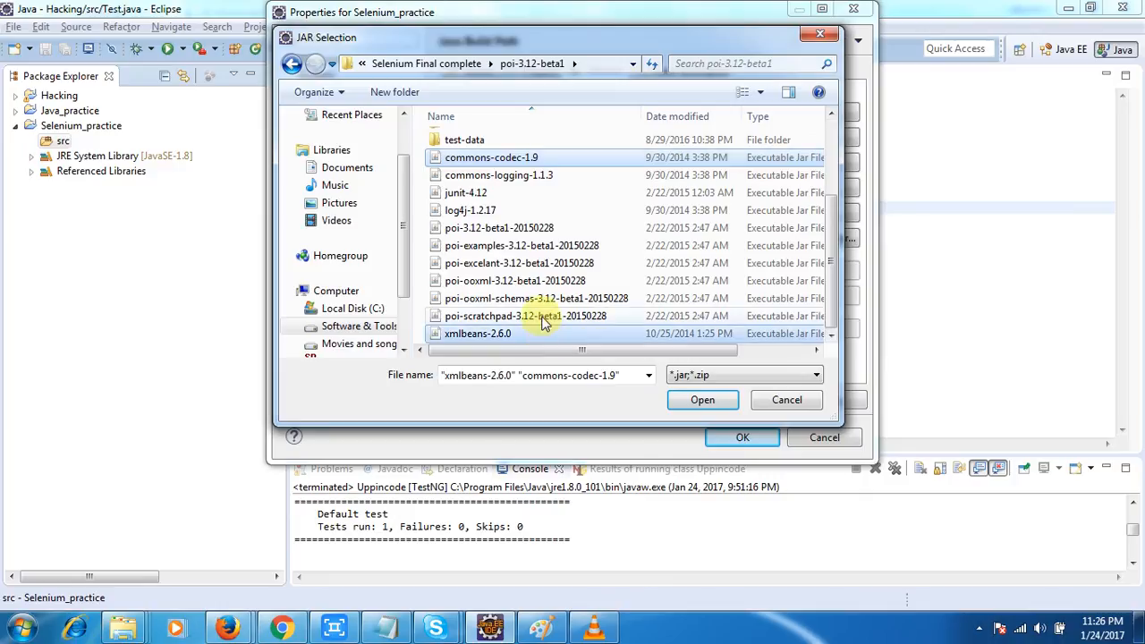
ctrl+click(542, 317)
ctrl+click(541, 298)
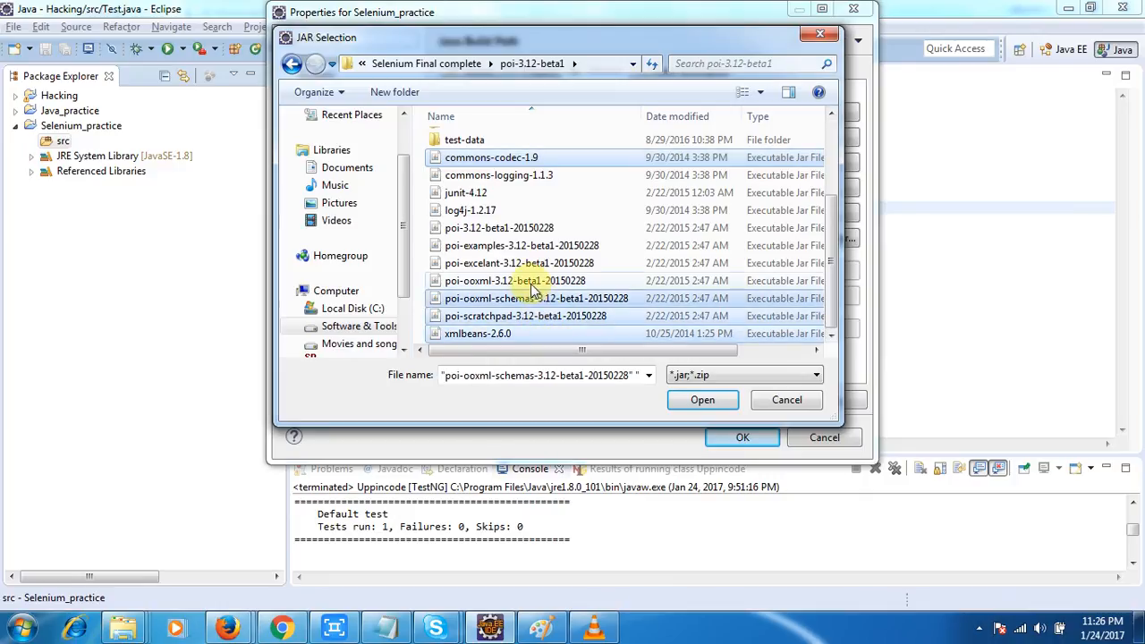
ctrl+click(528, 280)
ctrl+click(528, 263)
ctrl+click(514, 245)
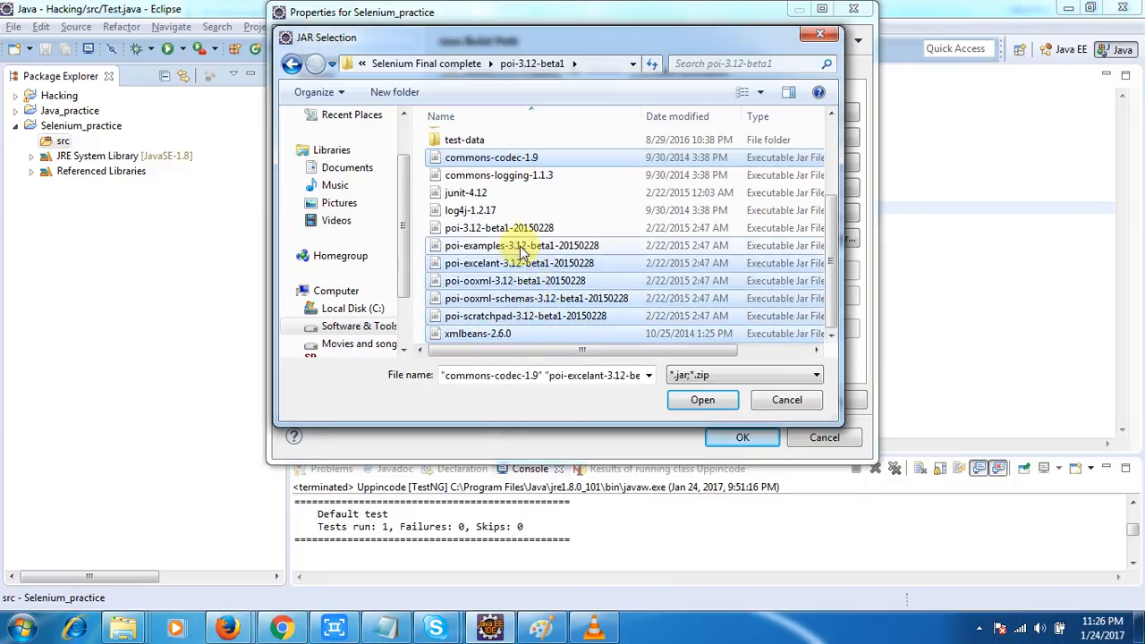
ctrl+click(506, 230)
ctrl+click(474, 210)
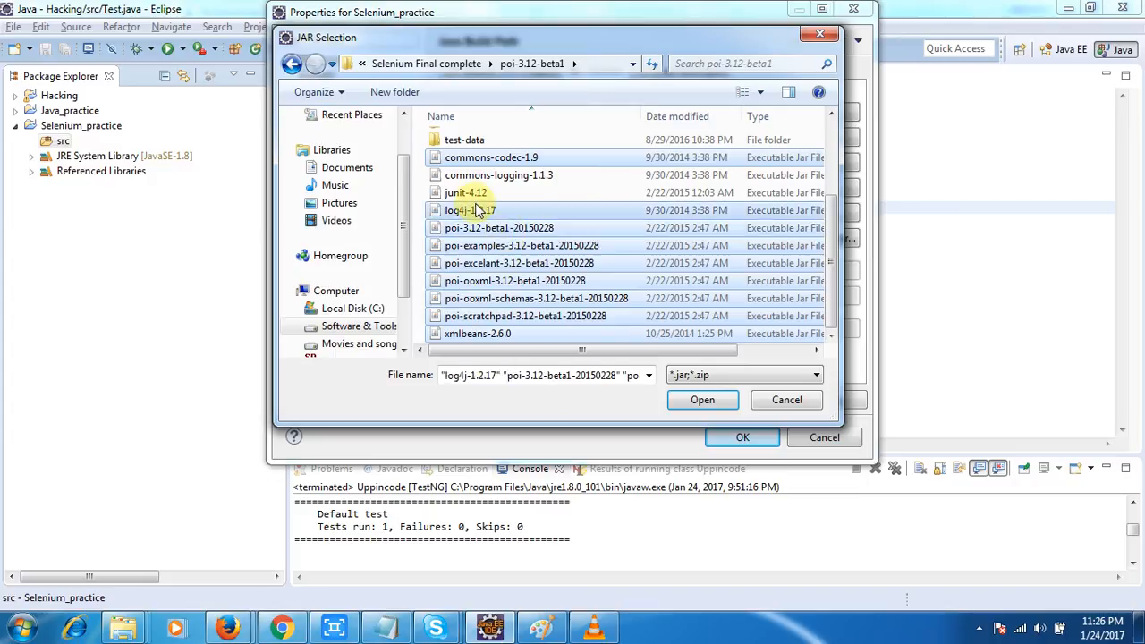
ctrl+click(474, 200)
ctrl+click(482, 177)
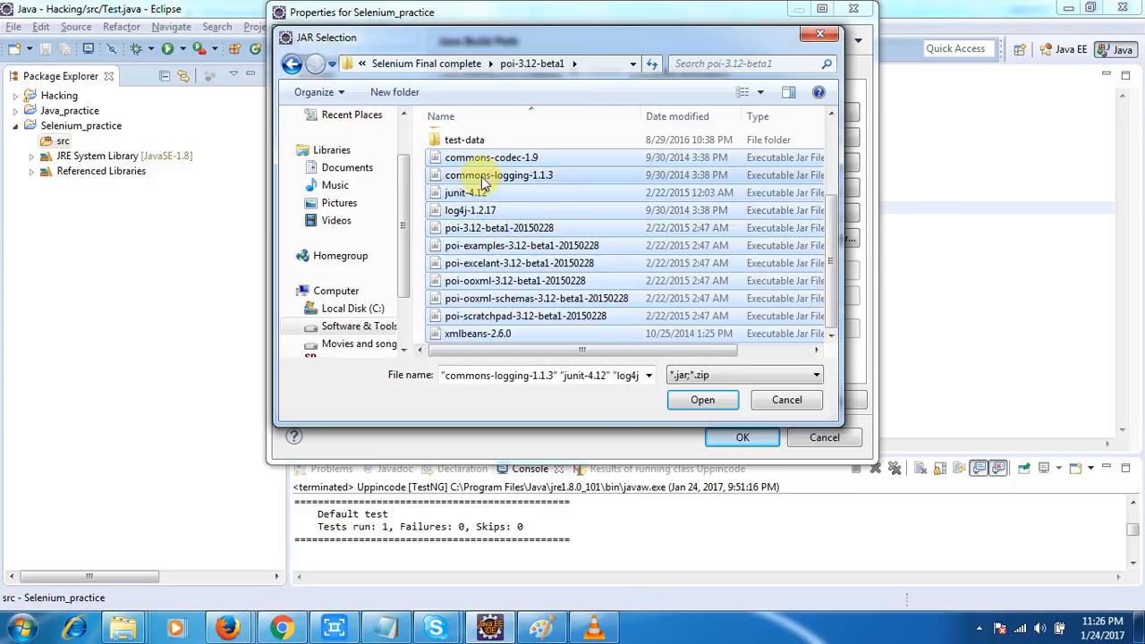
click(693, 402)
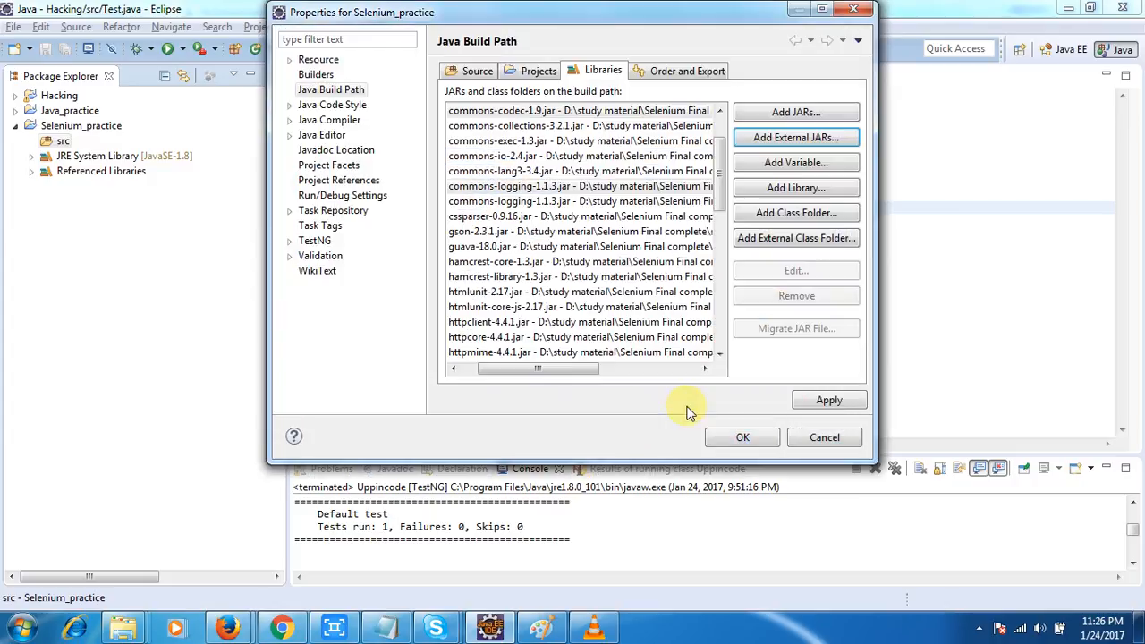
Step: Check the legal folder of poi-3.12-beta1, and add all JARs from its lib folder as external JARs
click(774, 139)
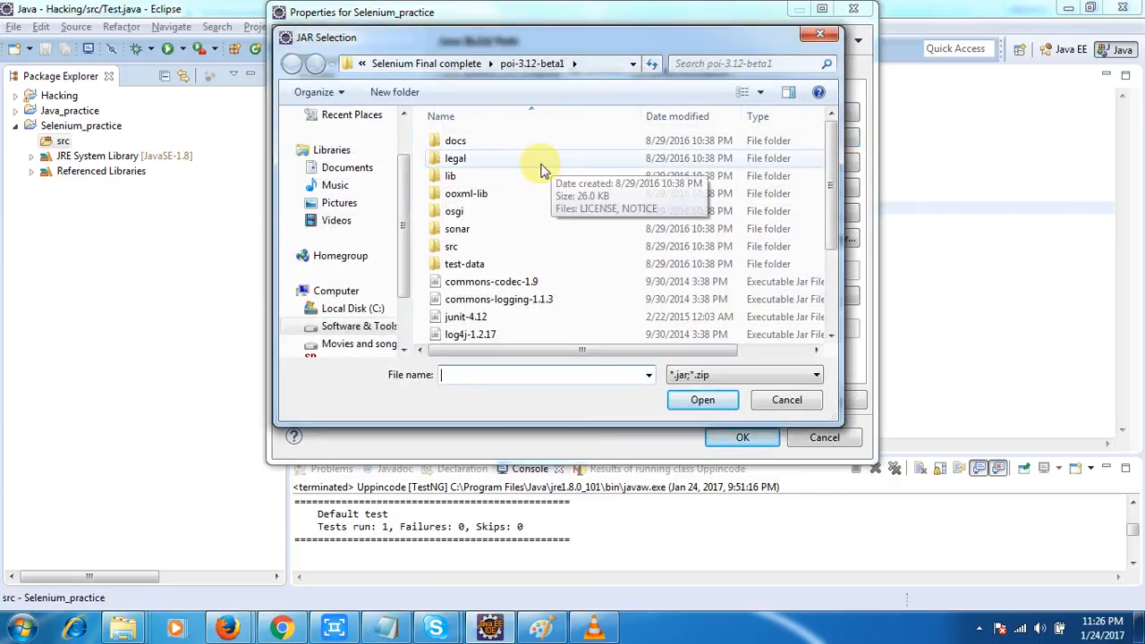
double_click(517, 167)
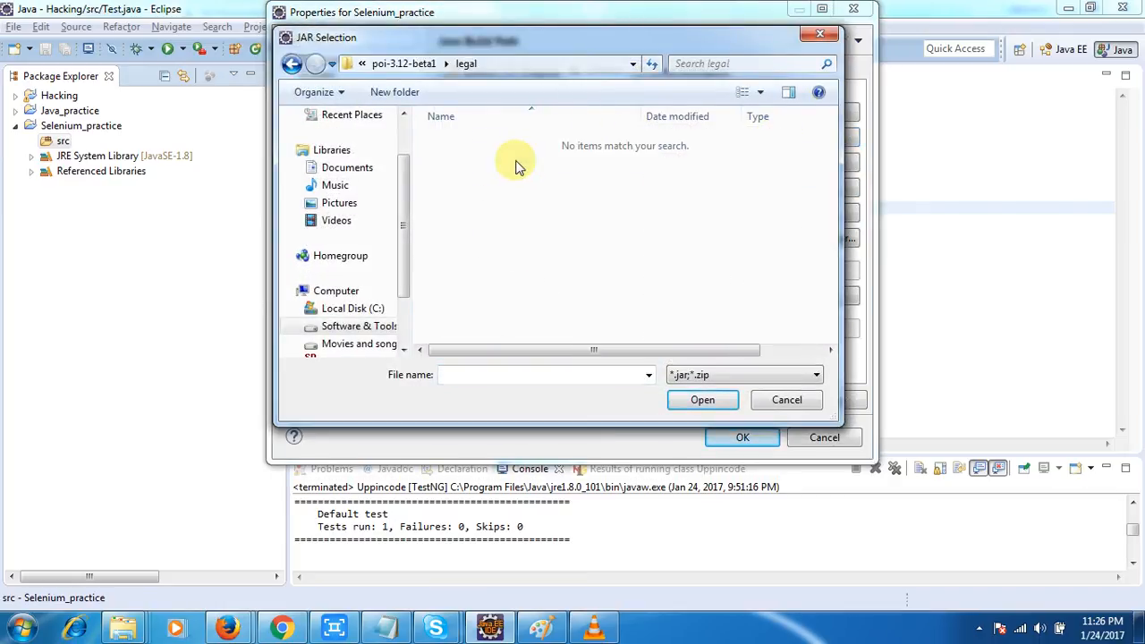
key(BackSpace)
double_click(518, 170)
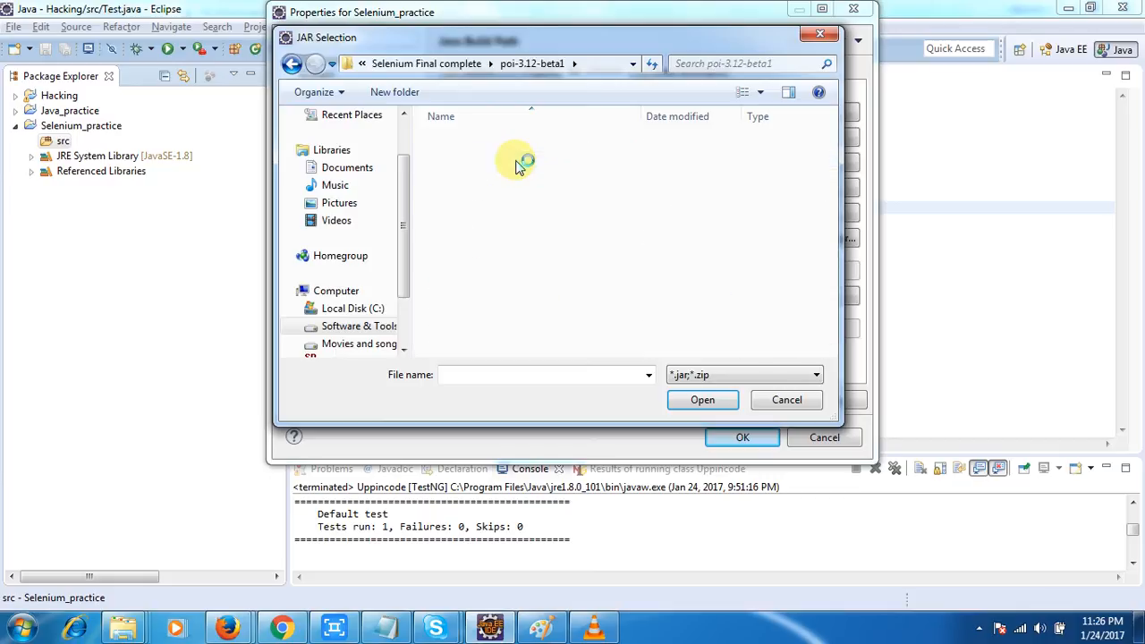
key(ctrl+a)
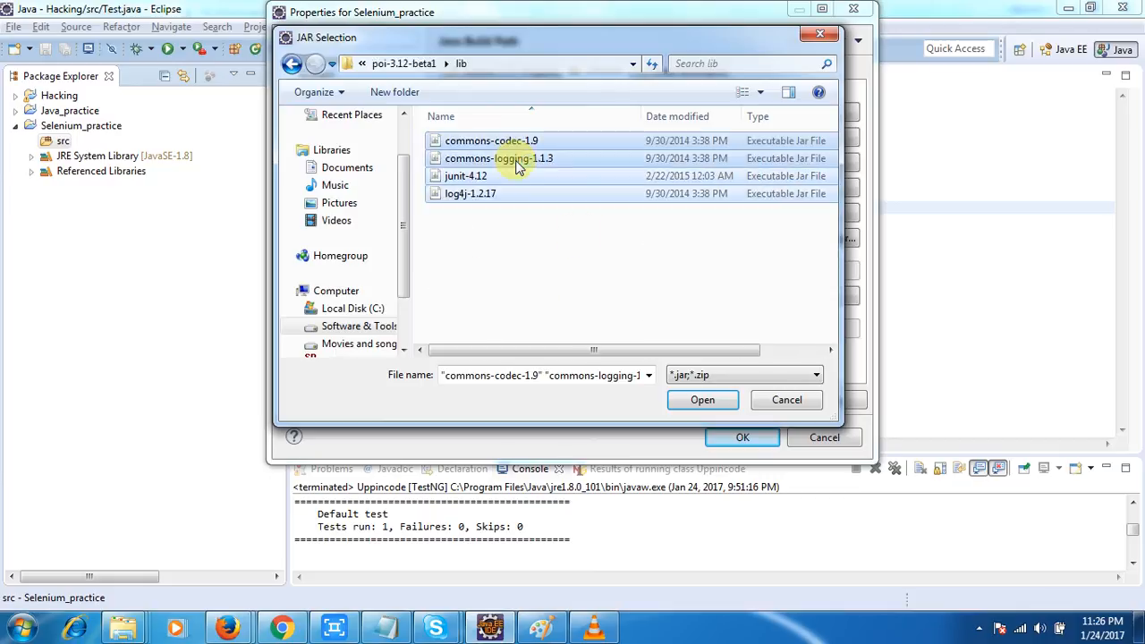
click(702, 400)
Step: Add xmlbeans-2.6.0 from the ooxml-lib folder of poi-3.12-beta1 as an external JAR
click(785, 141)
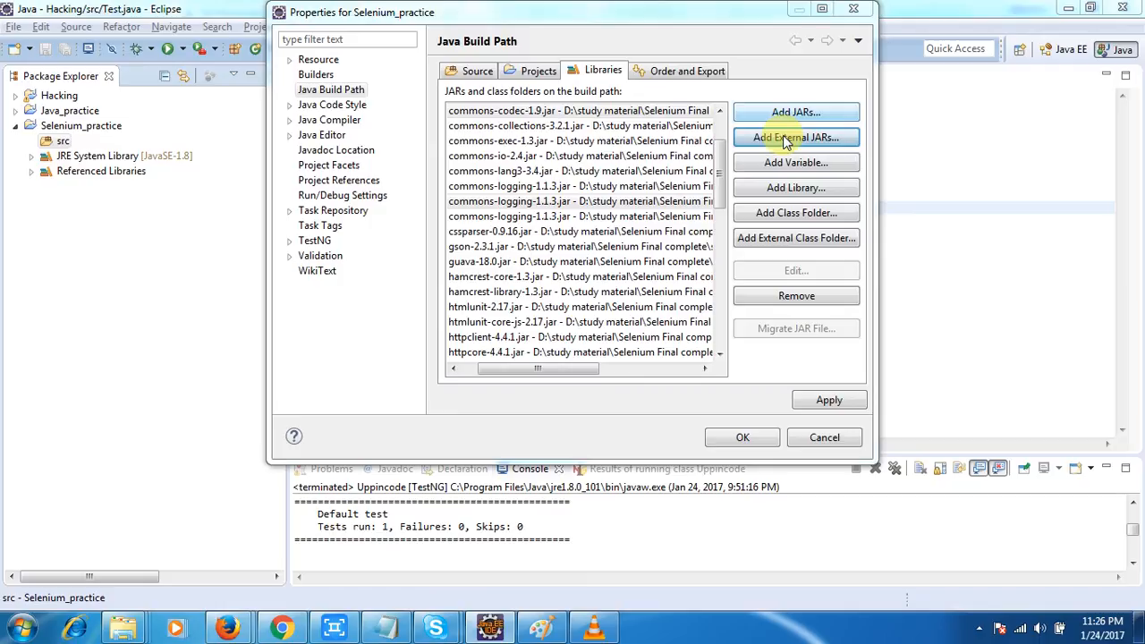
key(BackSpace)
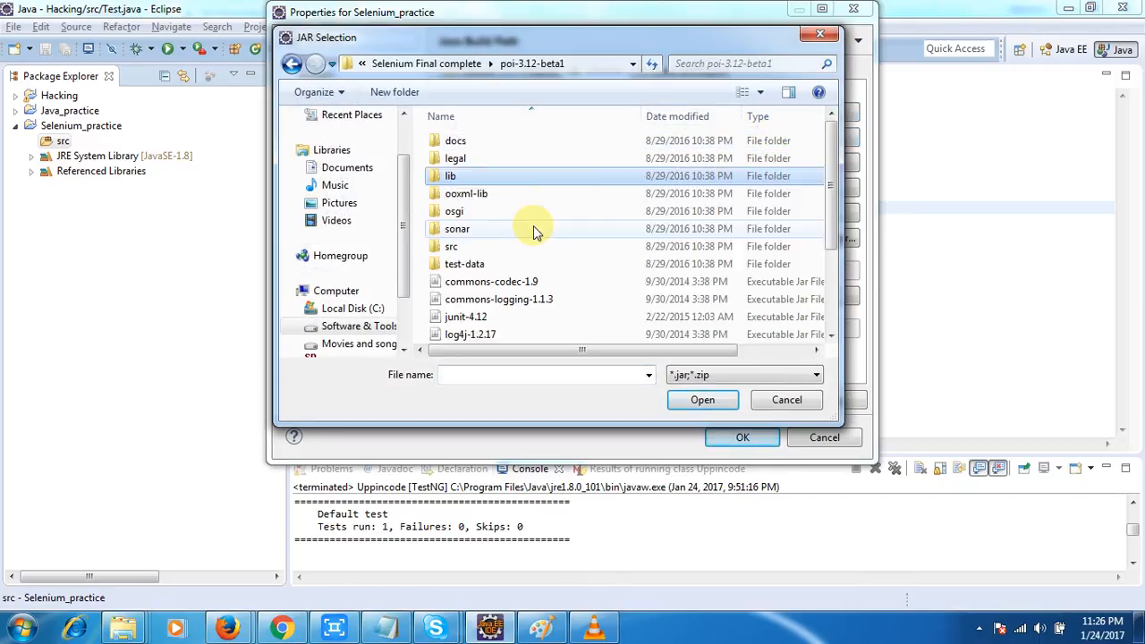
key(Down)
key(Return)
key(Down)
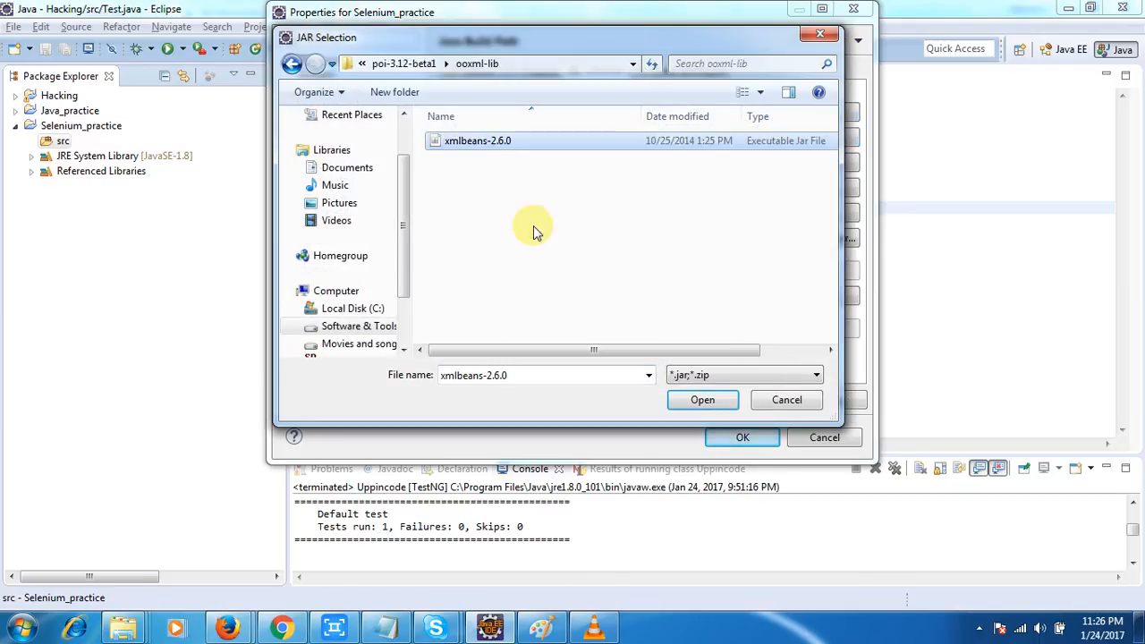
click(697, 402)
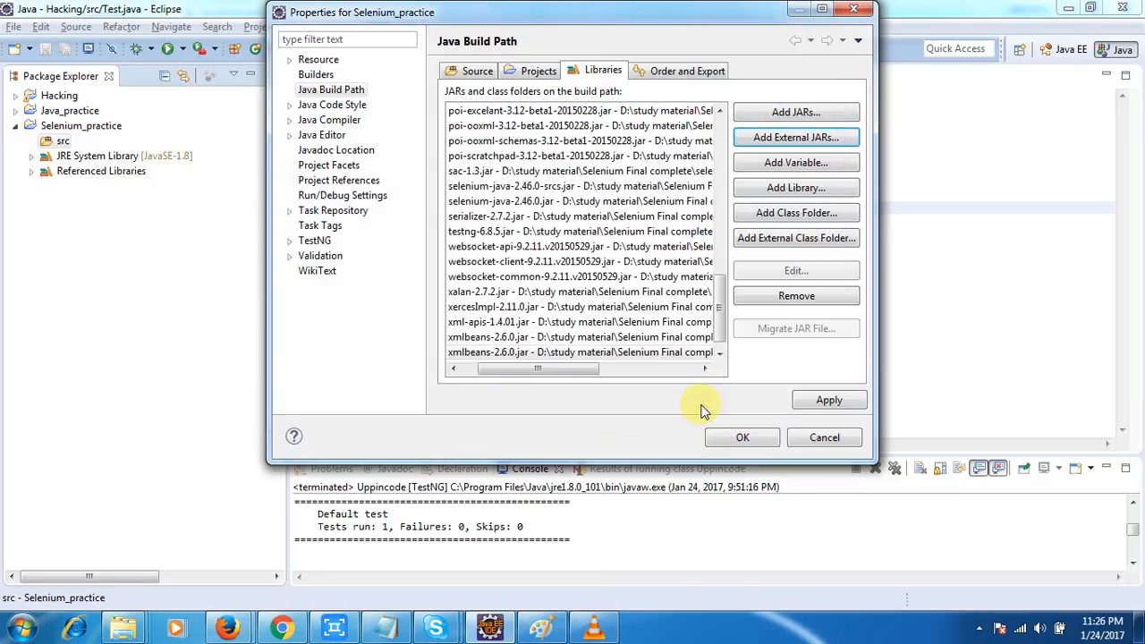
Step: Check the sonar folder of poi-3.12-beta1 for further external JARs, and leave the JAR selection without adding any
click(809, 147)
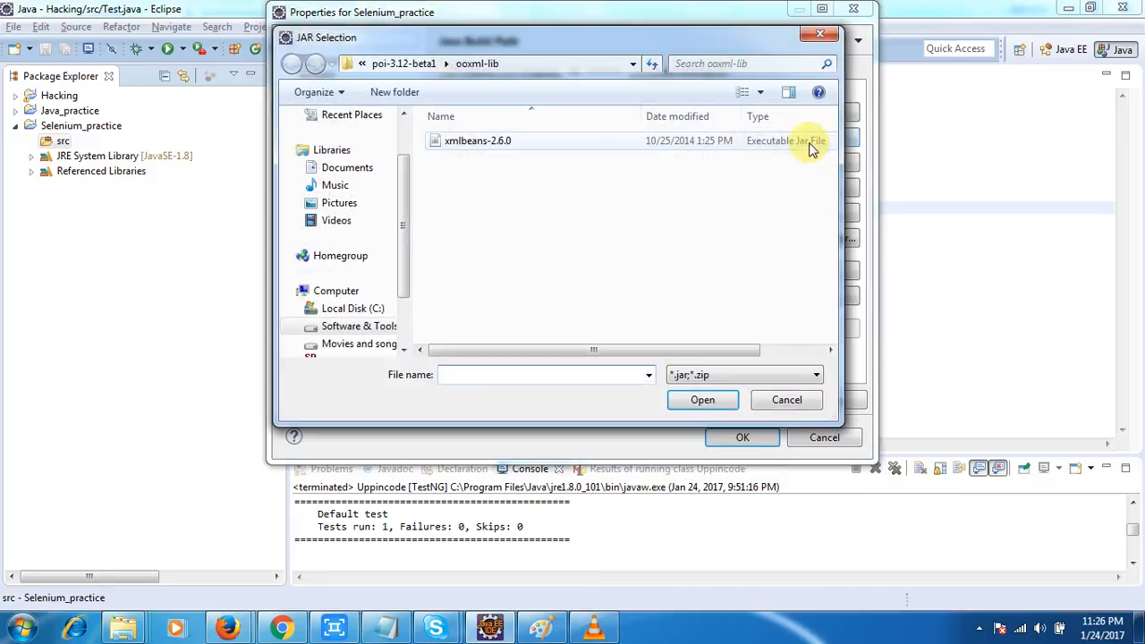
key(BackSpace)
key(Down)
key(Down)
key(Down)
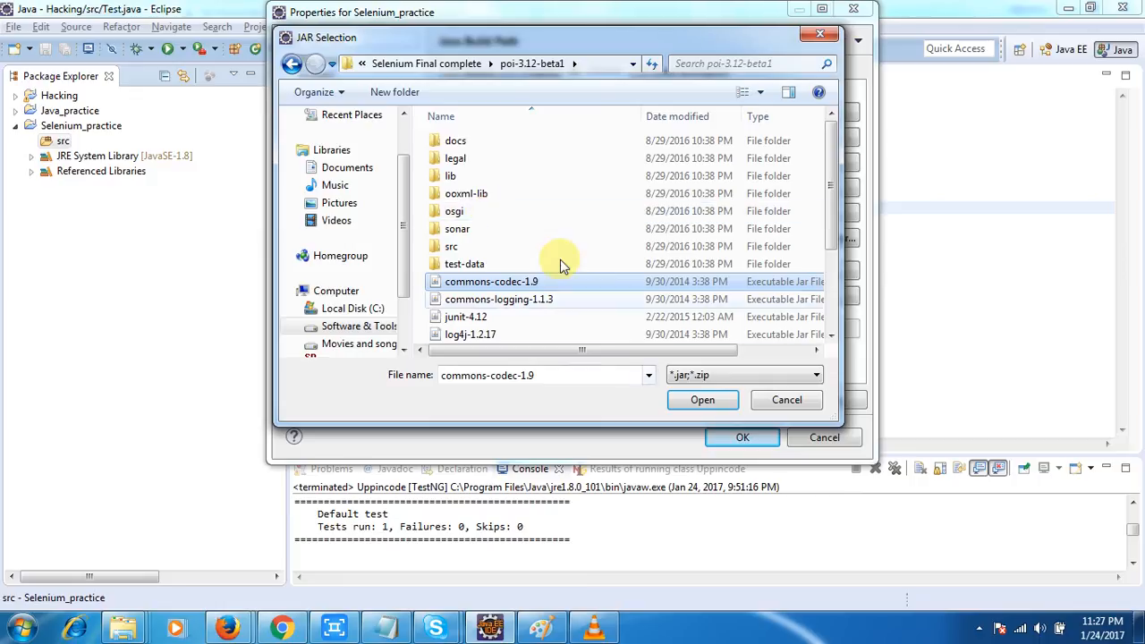
double_click(542, 227)
key(BackSpace)
key(BackSpace)
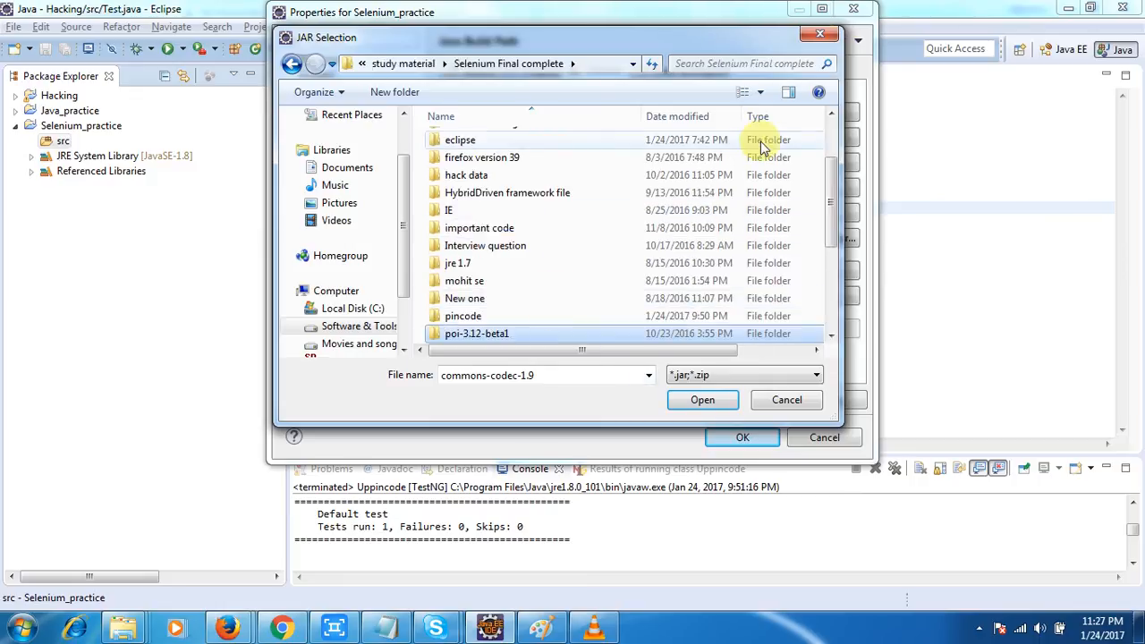
click(821, 35)
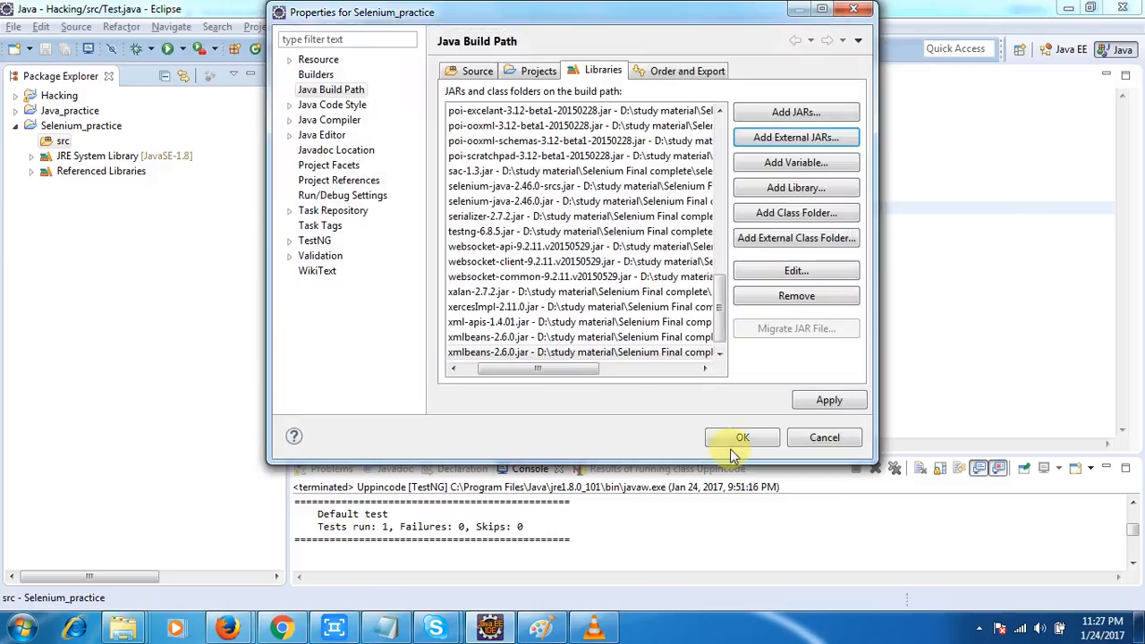
Step: Apply the library changes to the Java build path of Selenium_practice and close the project properties
click(829, 400)
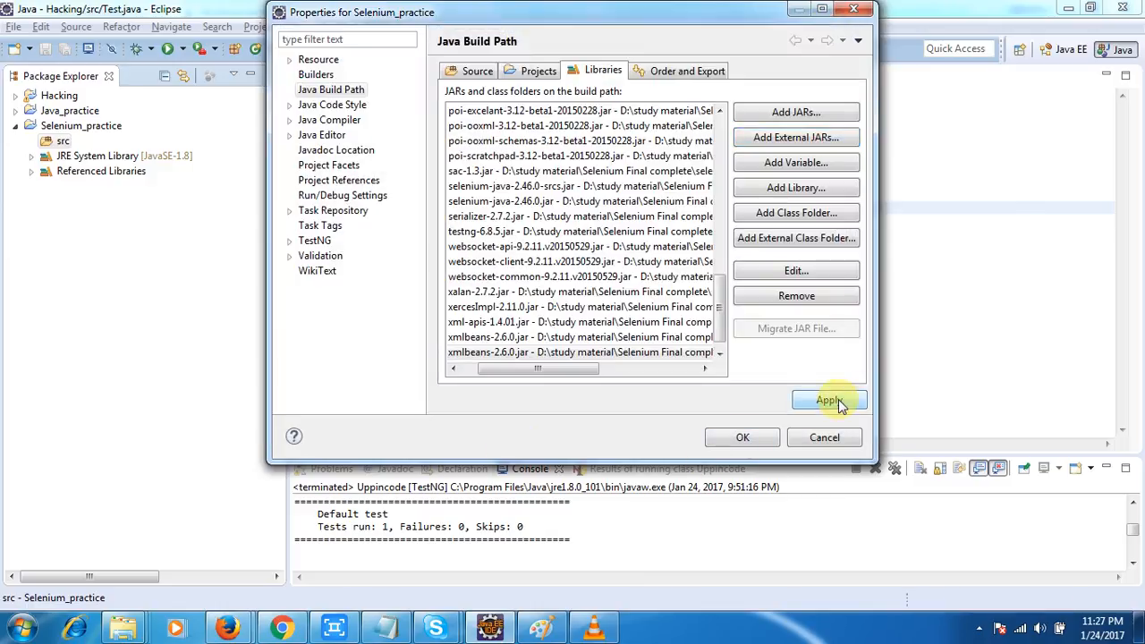
click(741, 440)
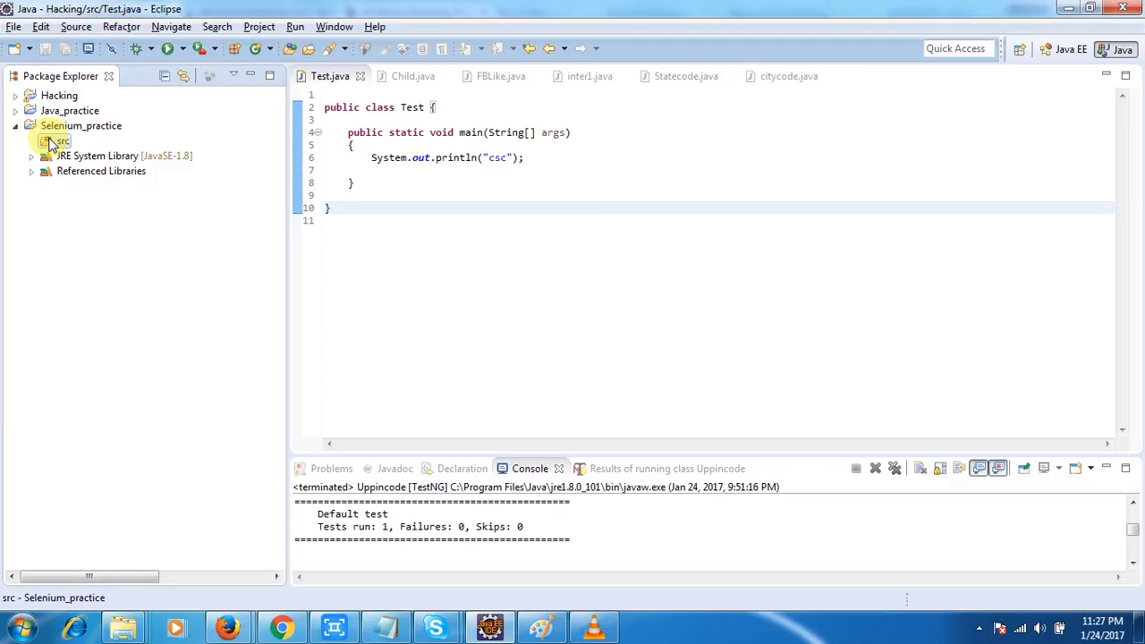
Step: Create a new Java class named test1 in the src folder of Selenium_practice
right_click(51, 146)
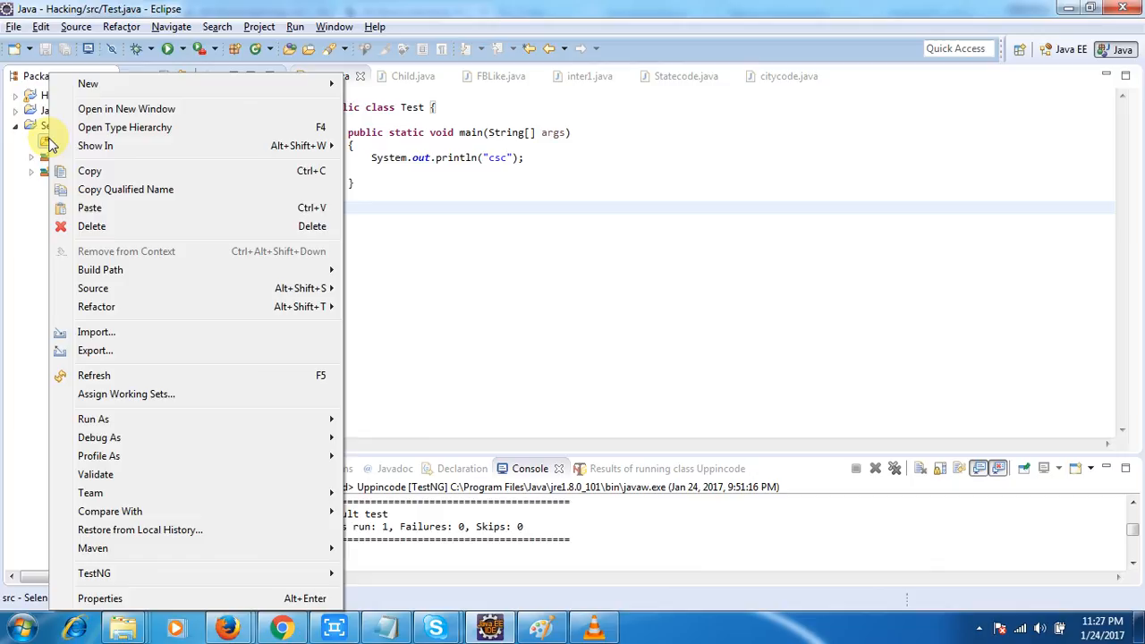
mouse_move(260, 94)
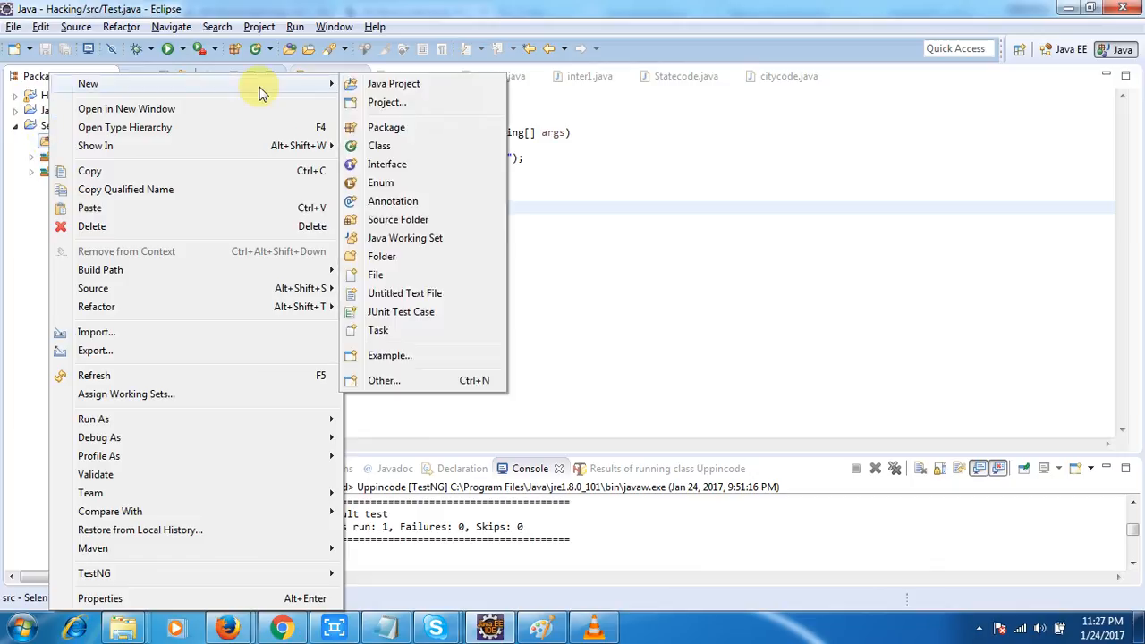
click(376, 148)
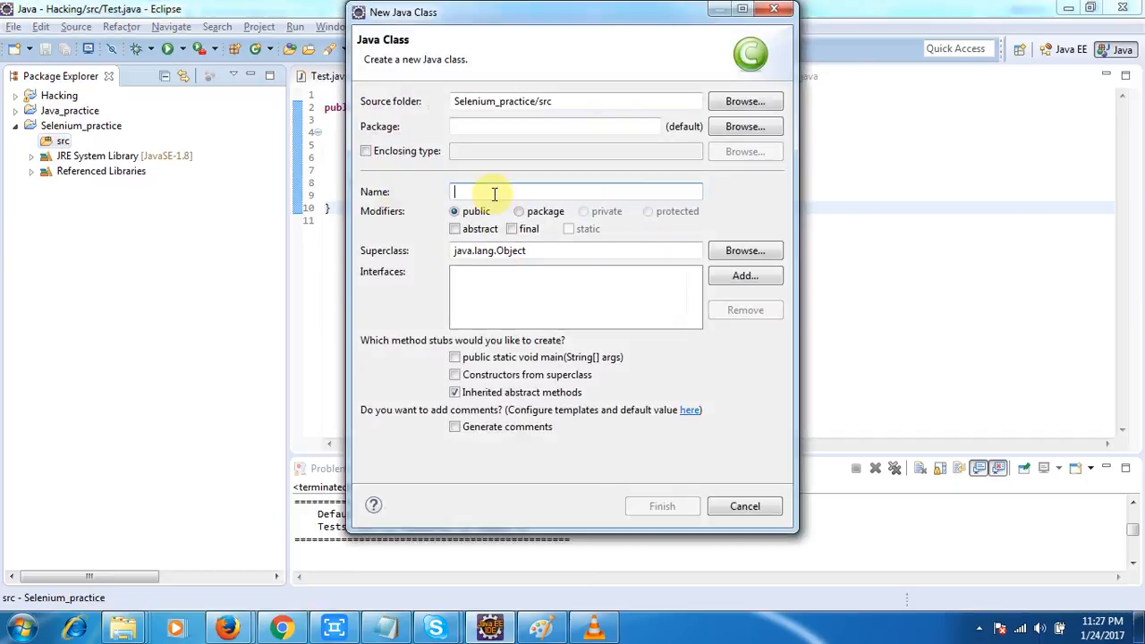
text(te)
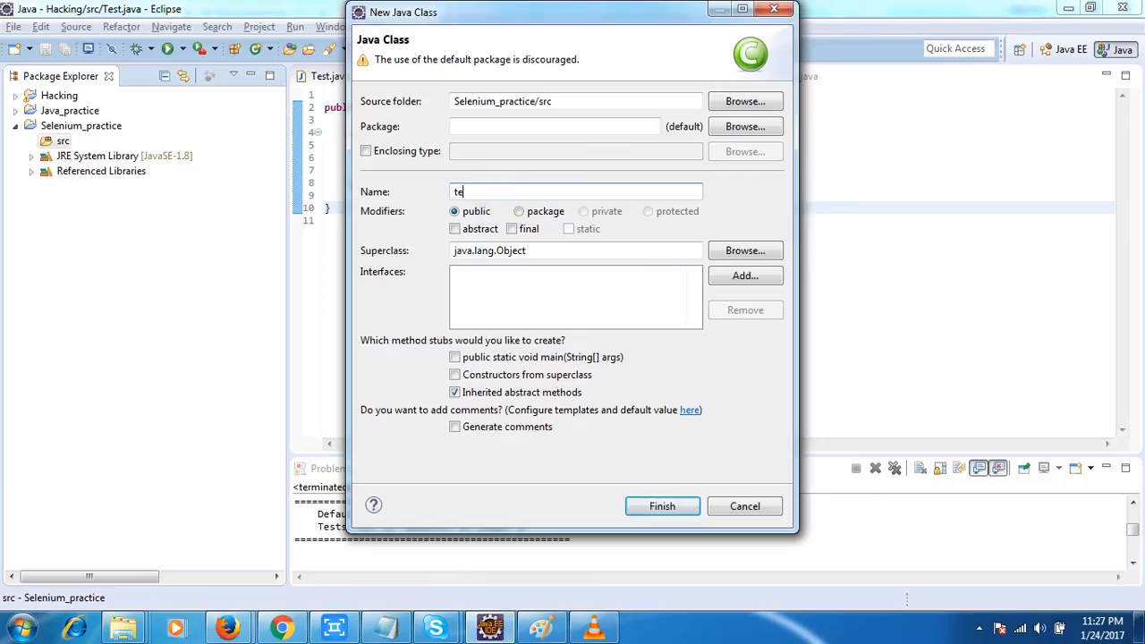
key(Return)
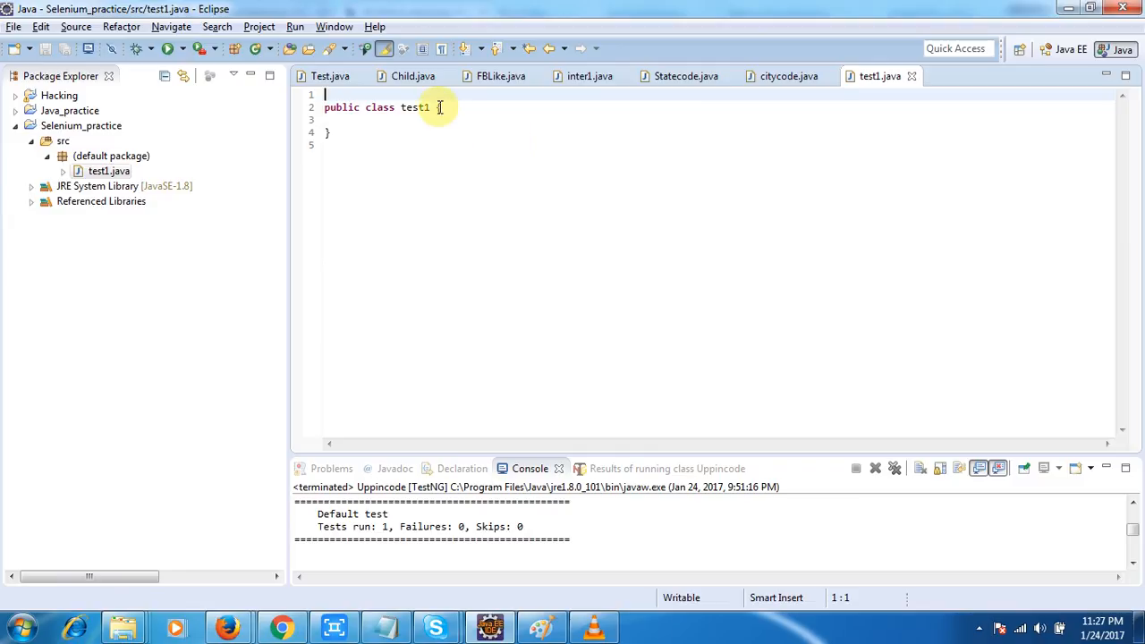
Step: Move the opening brace of class test1 onto its own line and place the cursor inside the class body
click(438, 106)
key(Return)
key(Down)
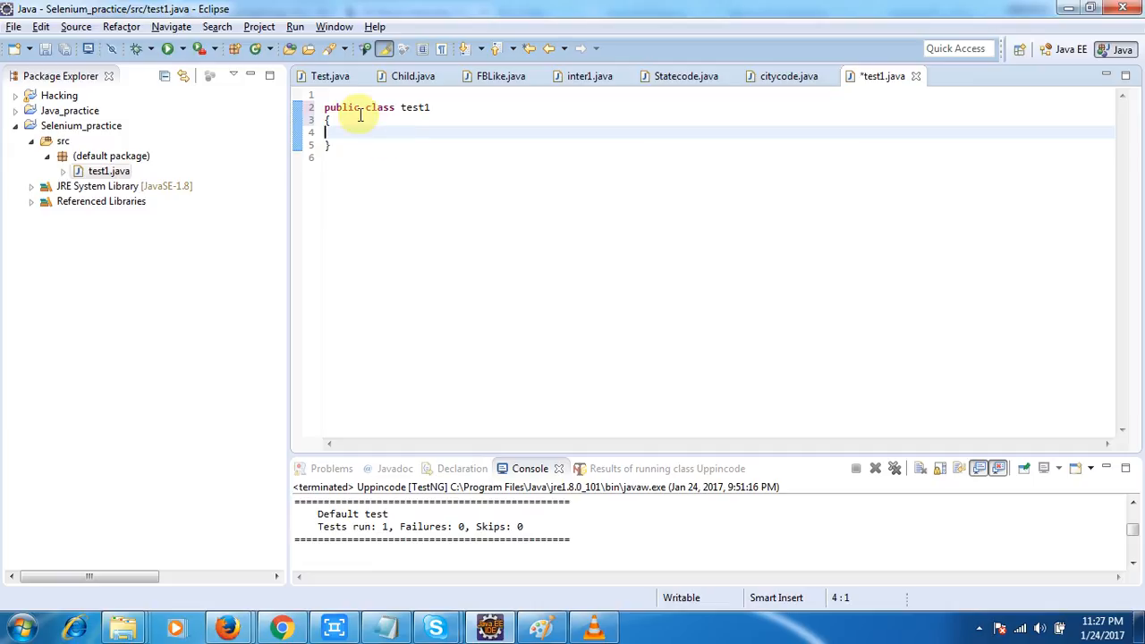
Step: Open the installation of new software and start adding a repository named TestNg
click(374, 28)
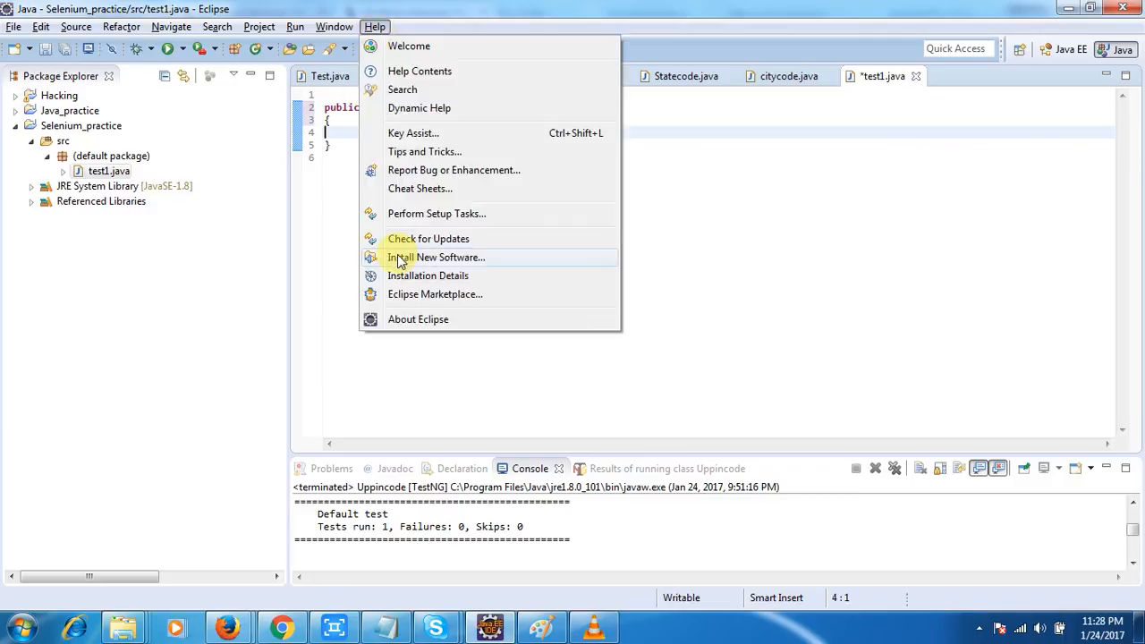
click(400, 259)
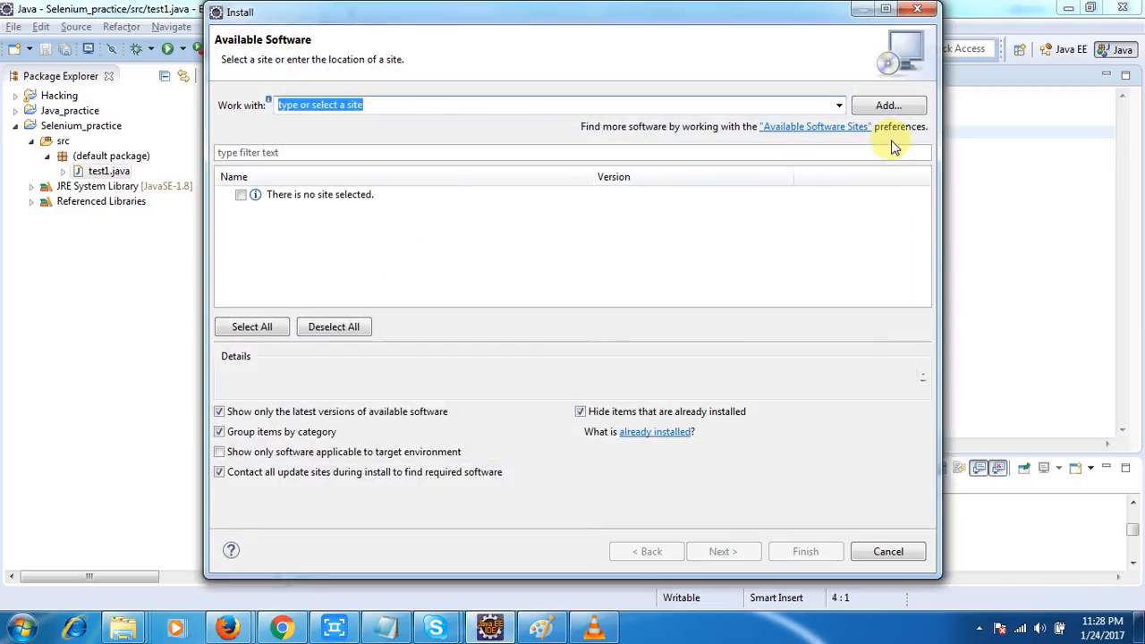
click(881, 105)
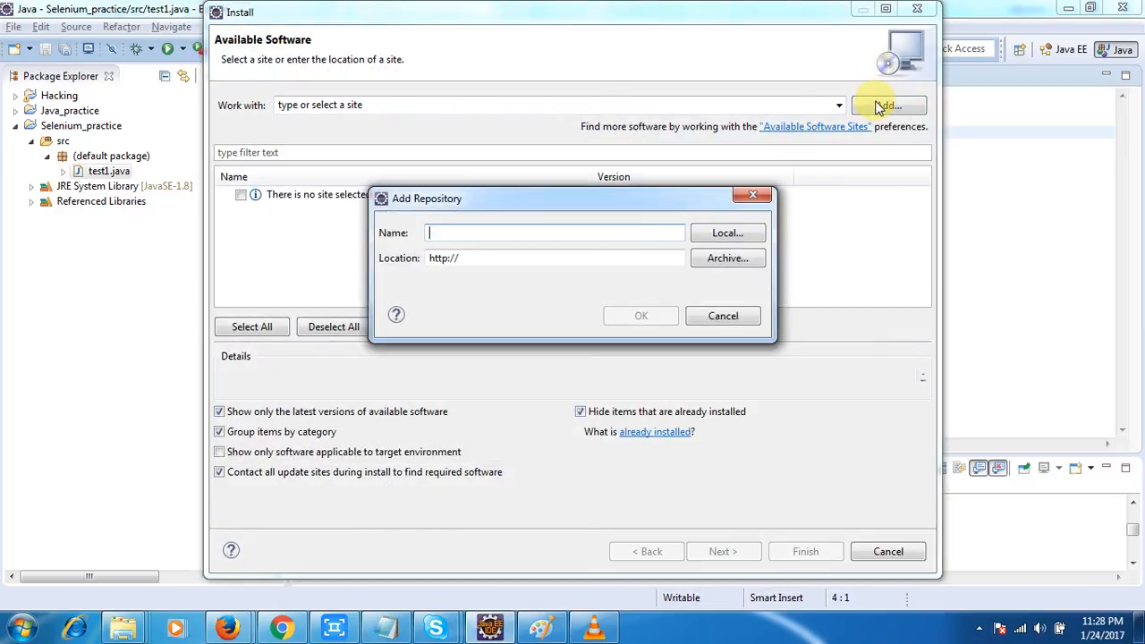
text(TestNg)
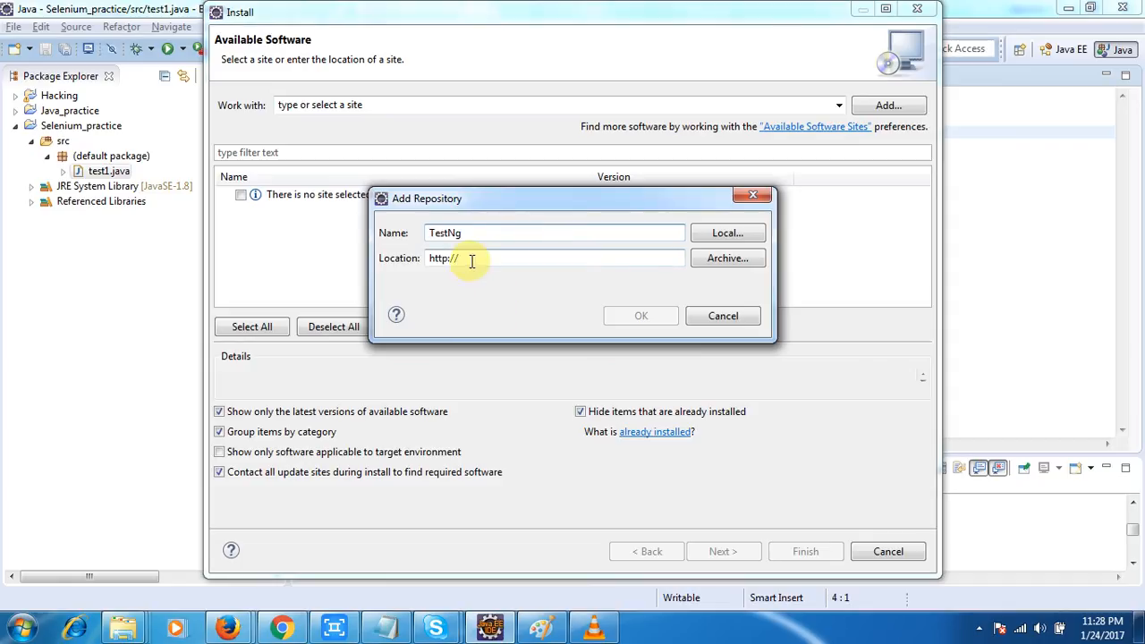
click(471, 260)
click(231, 628)
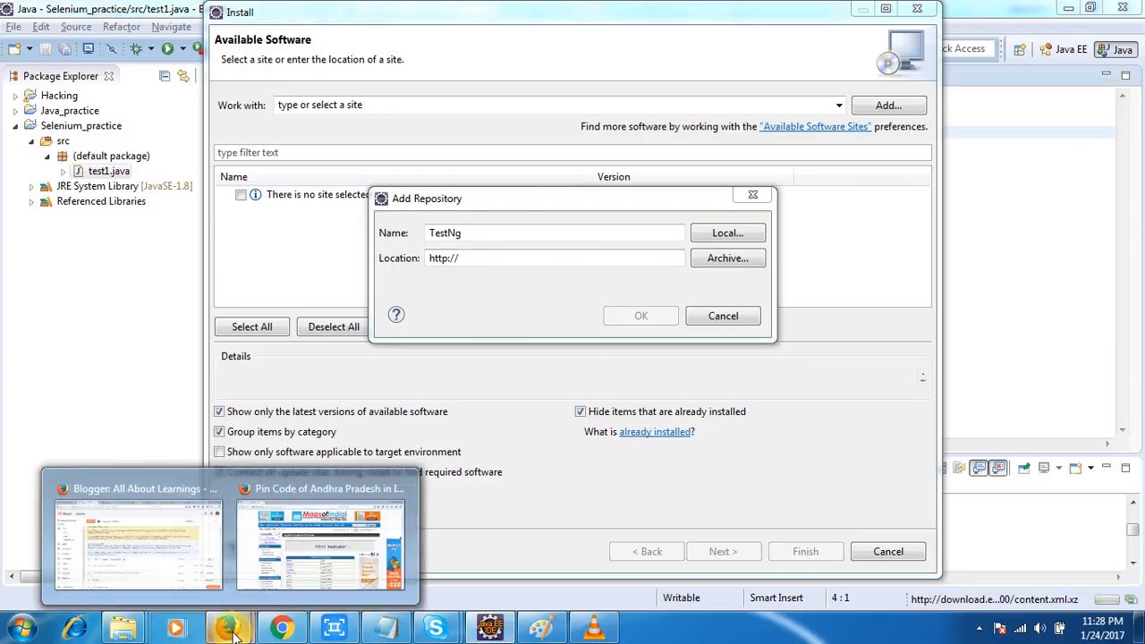
click(135, 541)
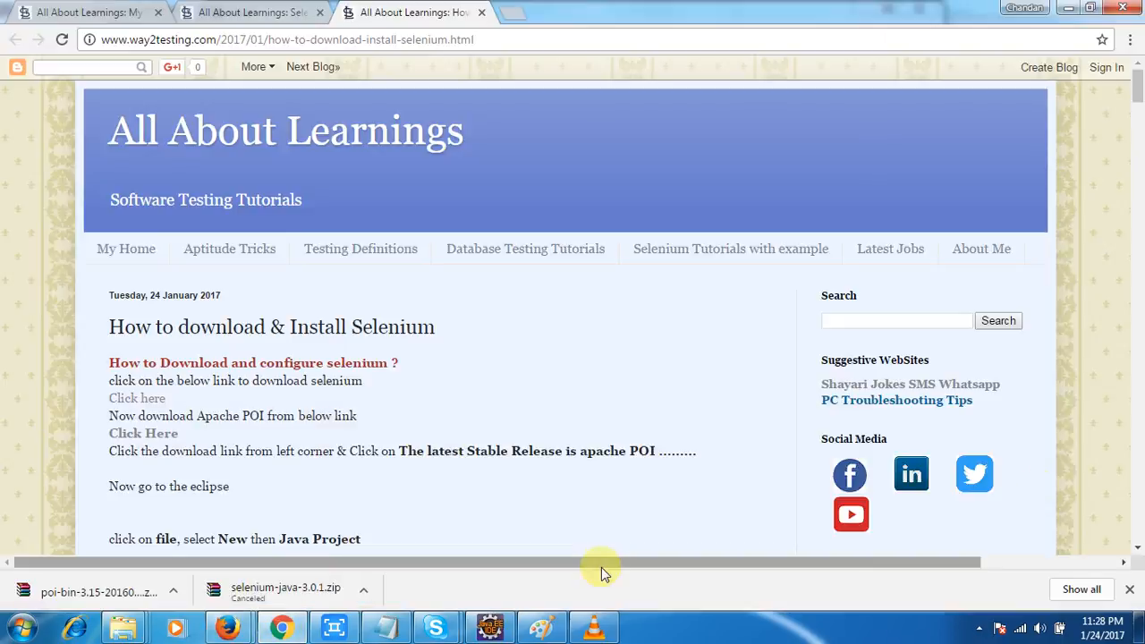
click(1138, 549)
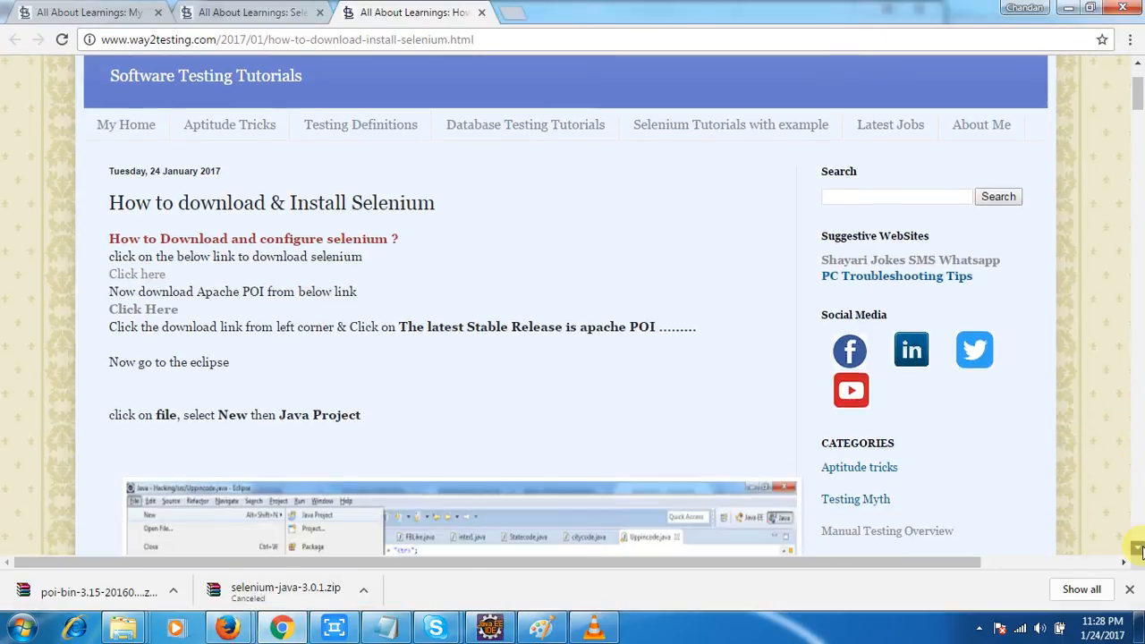
drag(1137, 549, 1137, 549)
drag(281, 347, 179, 348)
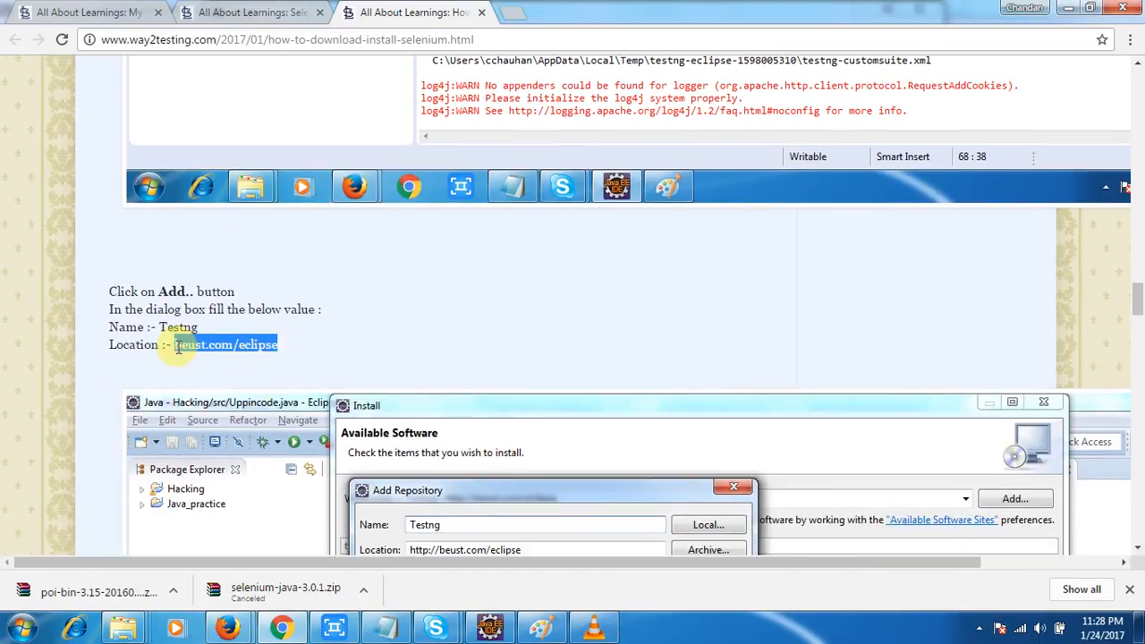
key(alt+Tab)
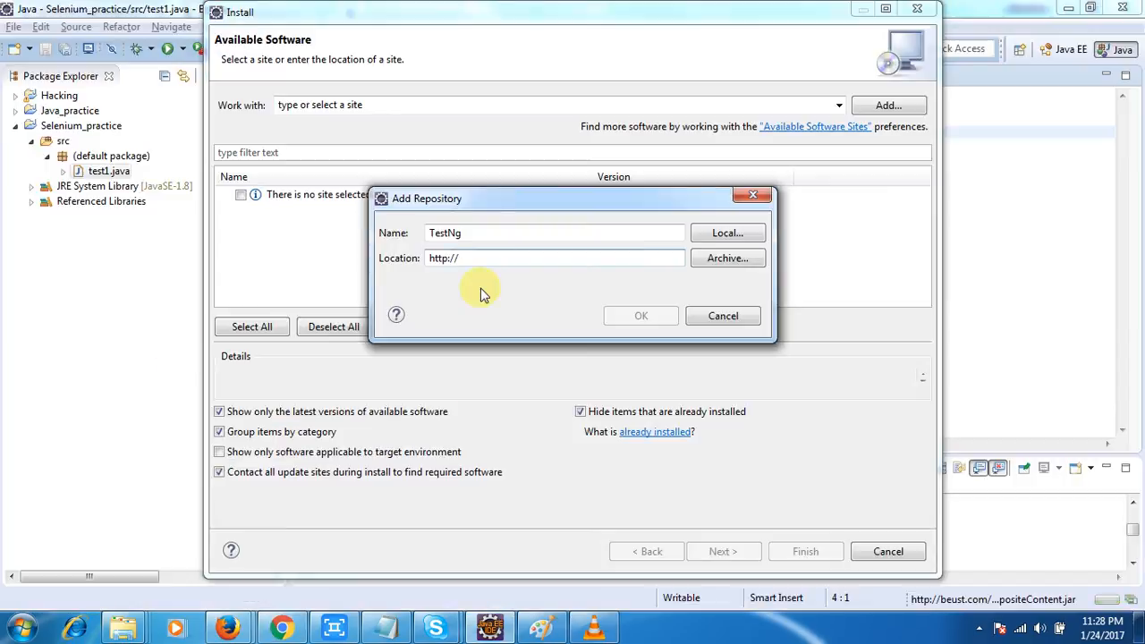
text(beust.com/eclipse)
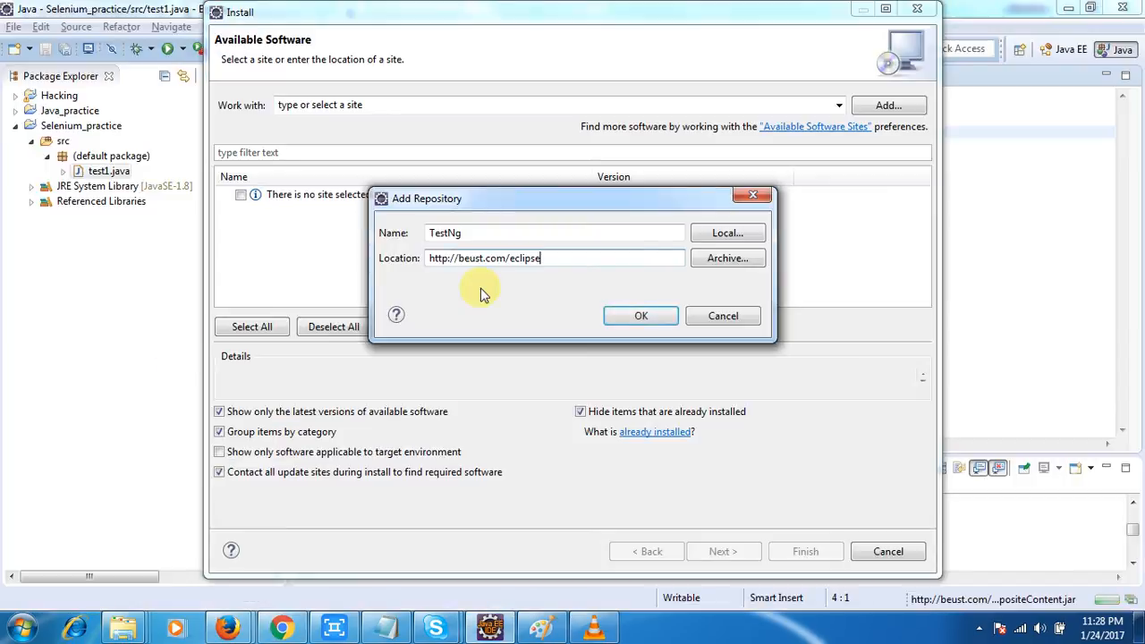
click(640, 317)
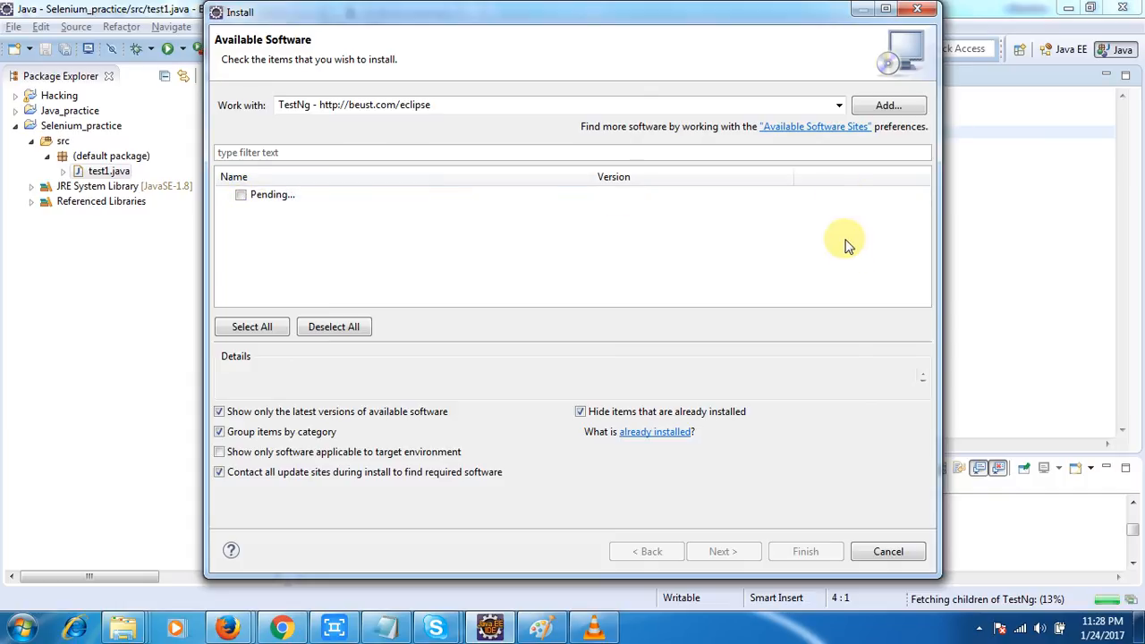
click(839, 105)
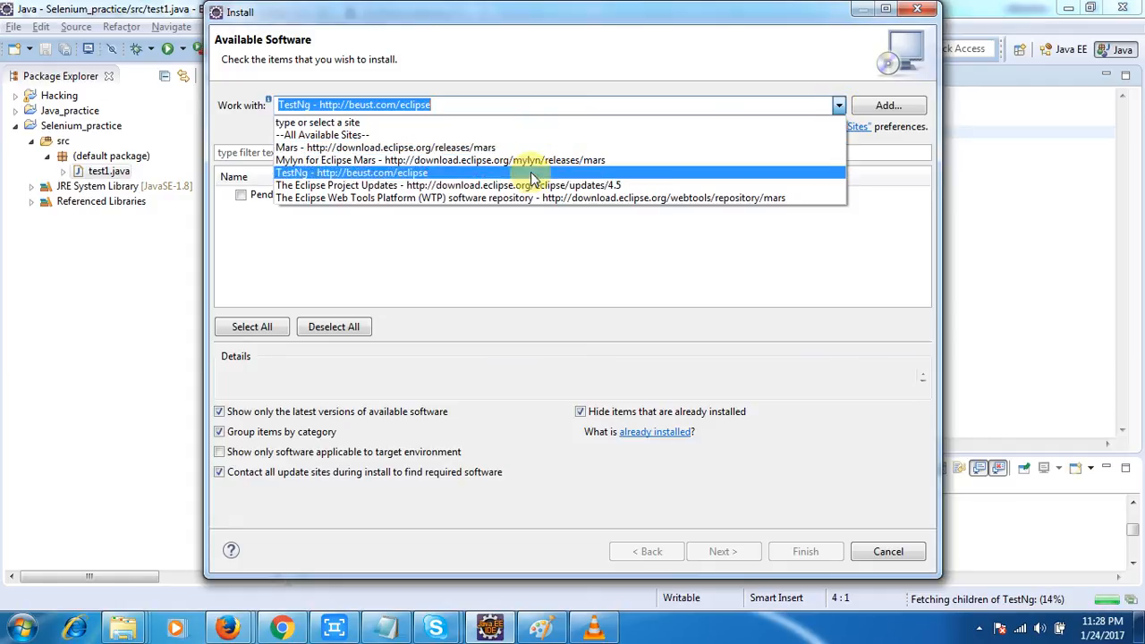
click(530, 171)
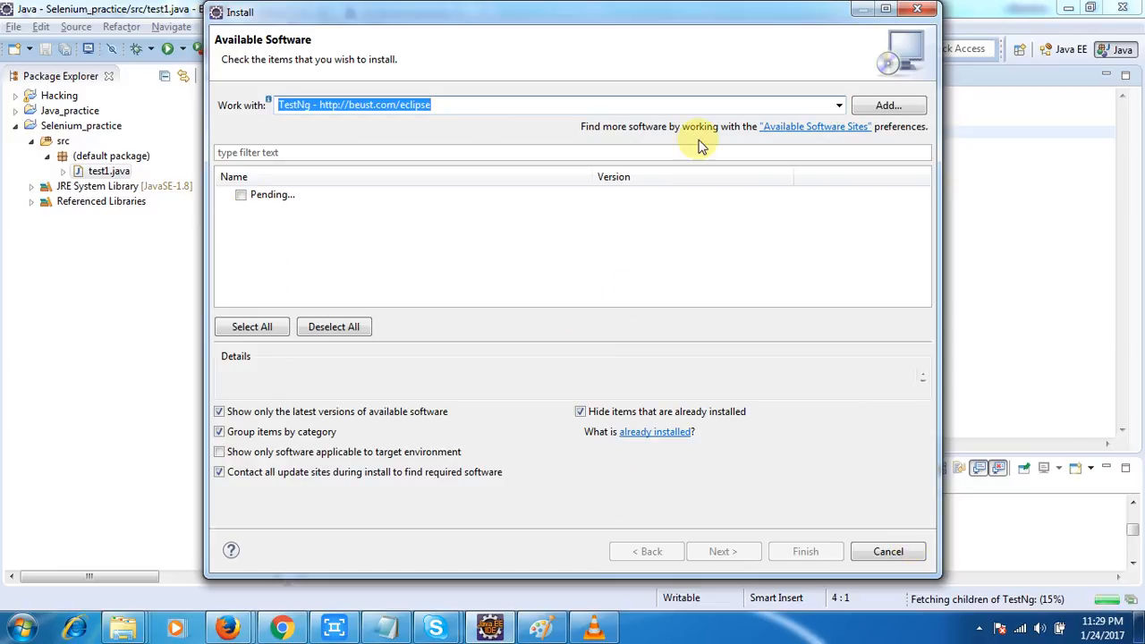
click(403, 260)
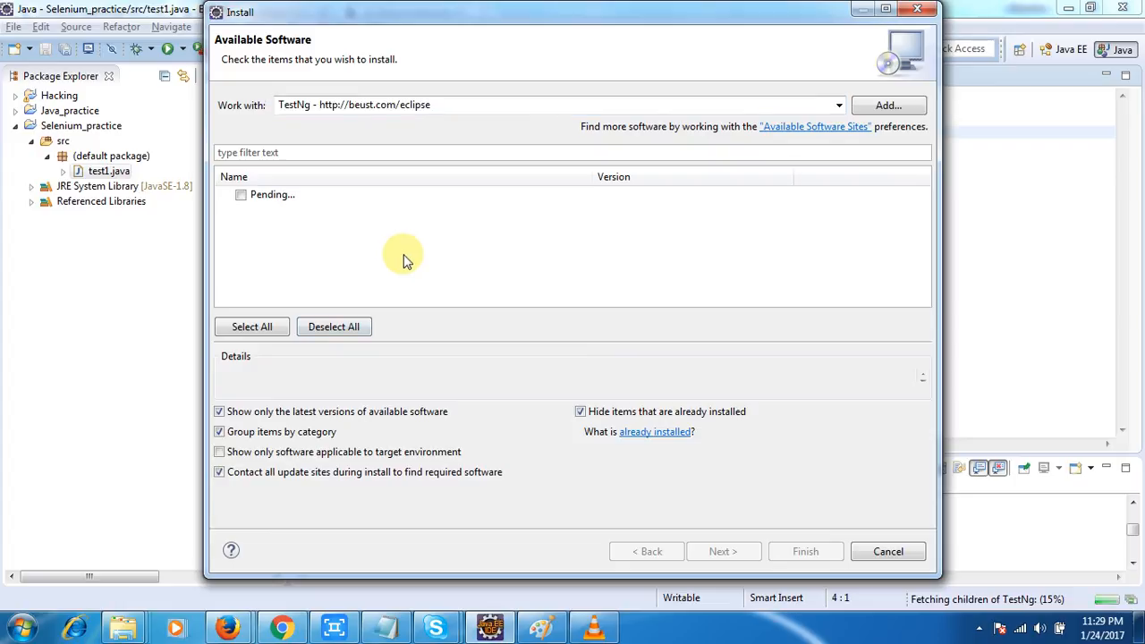
Step: Switch to Chrome and review the way2testing tutorial's instructions for installing TestNG and configuring the Selenium JARs
click(283, 630)
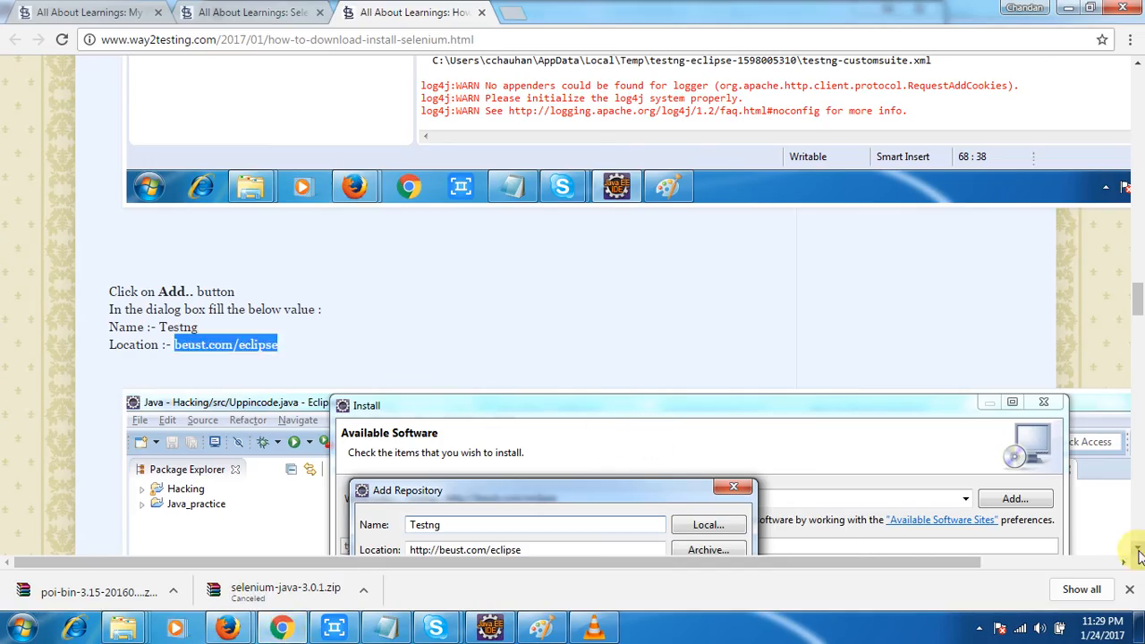
scroll(1138, 554, down, 5)
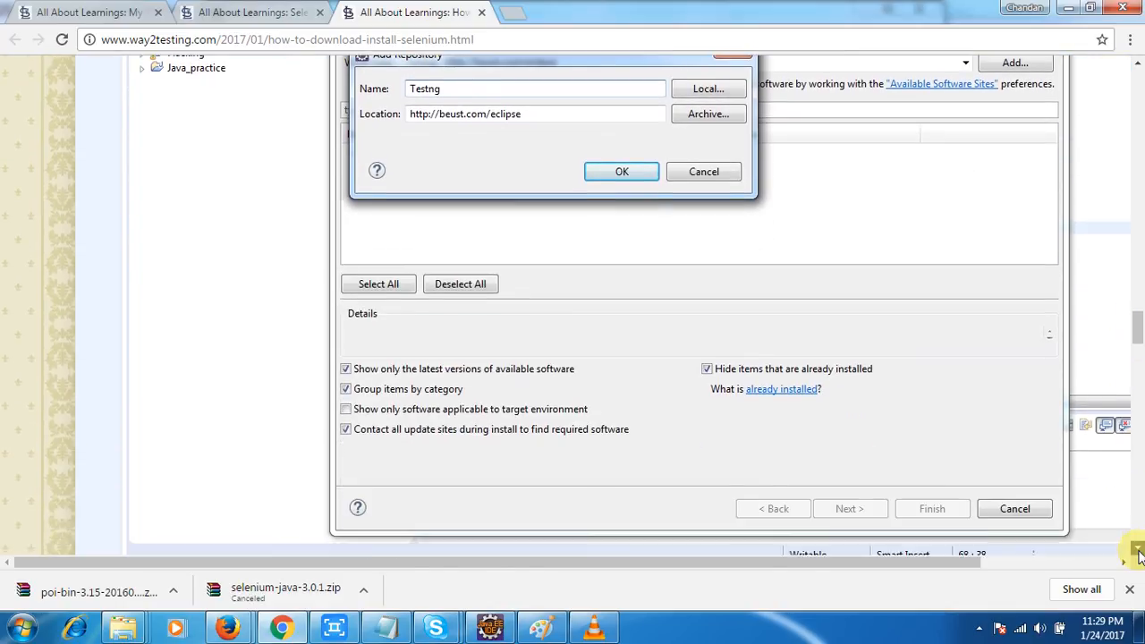
scroll(1137, 554, down, 5)
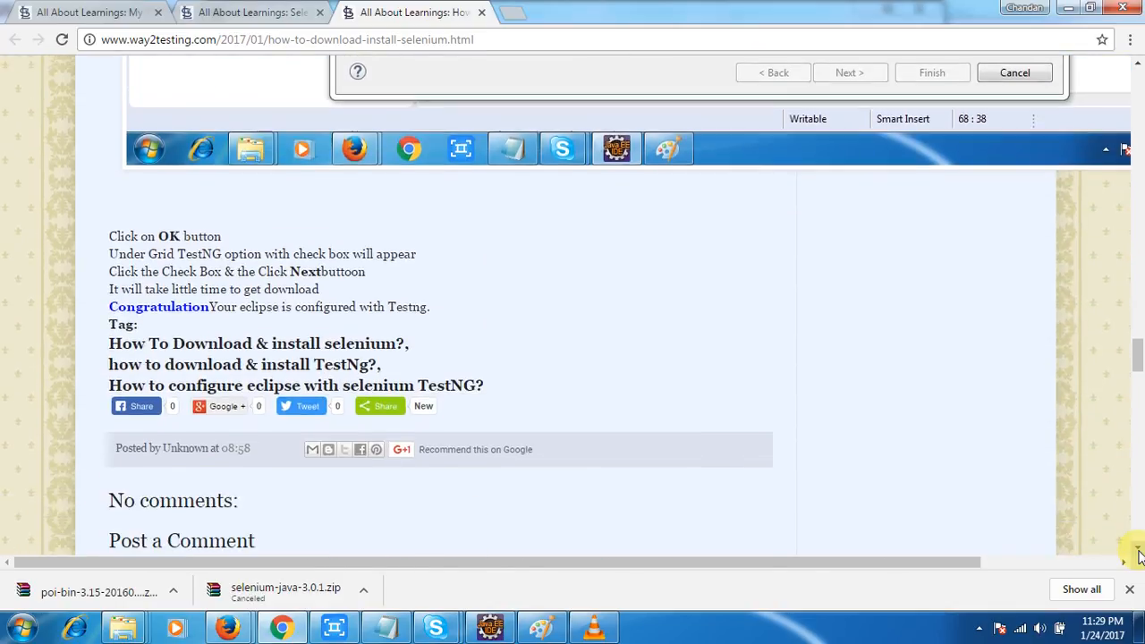
scroll(1139, 62, up, 5)
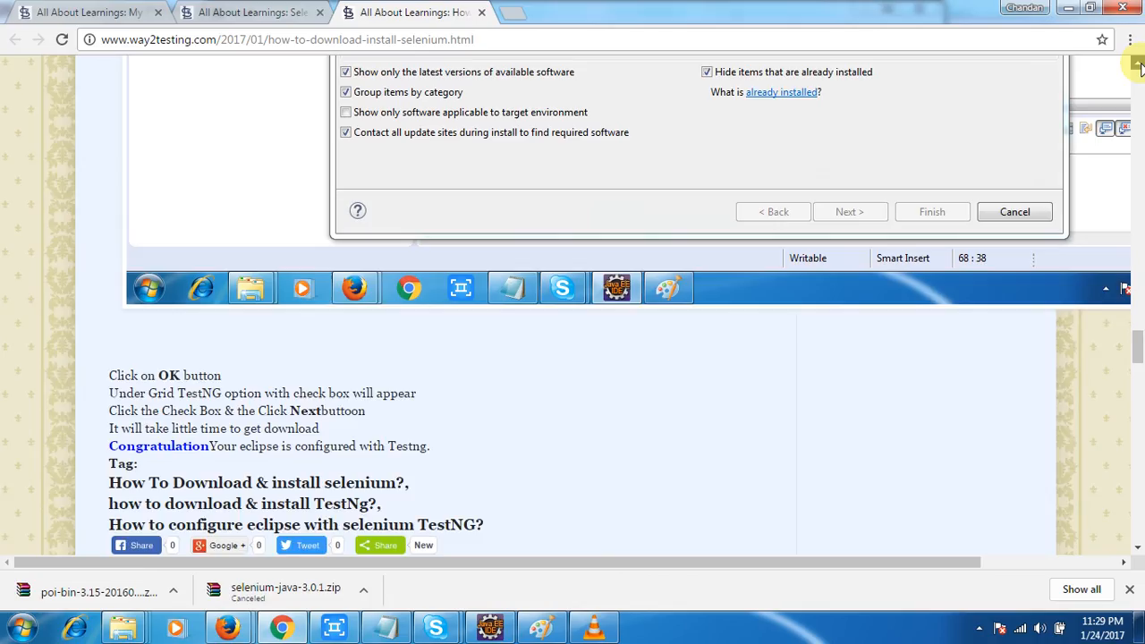
scroll(1138, 67, up, 8)
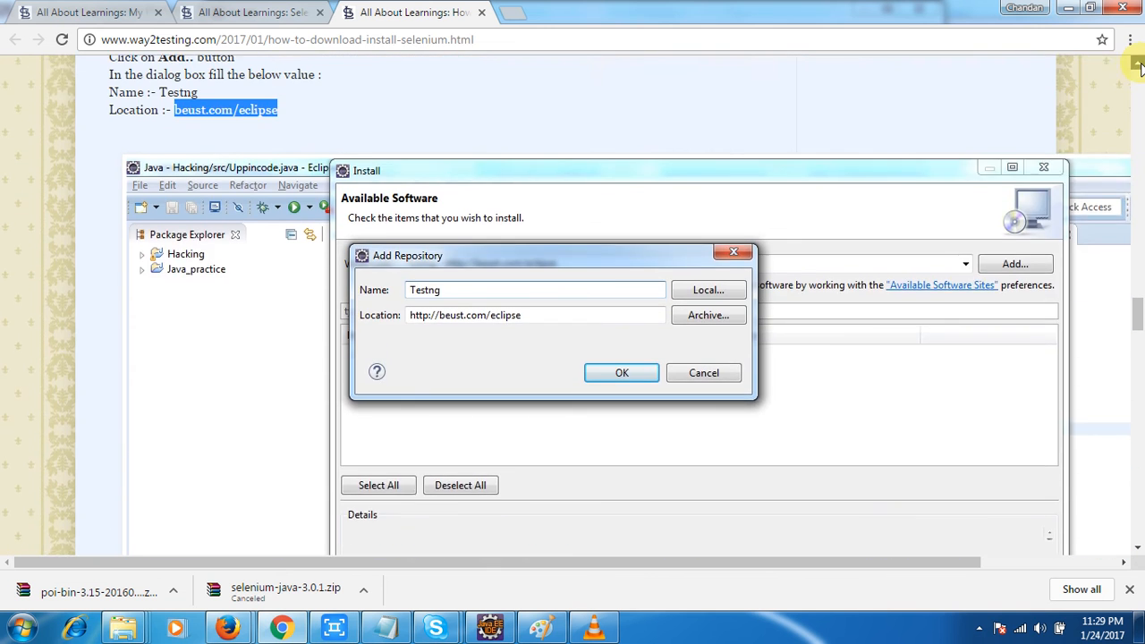
scroll(1139, 67, up, 10)
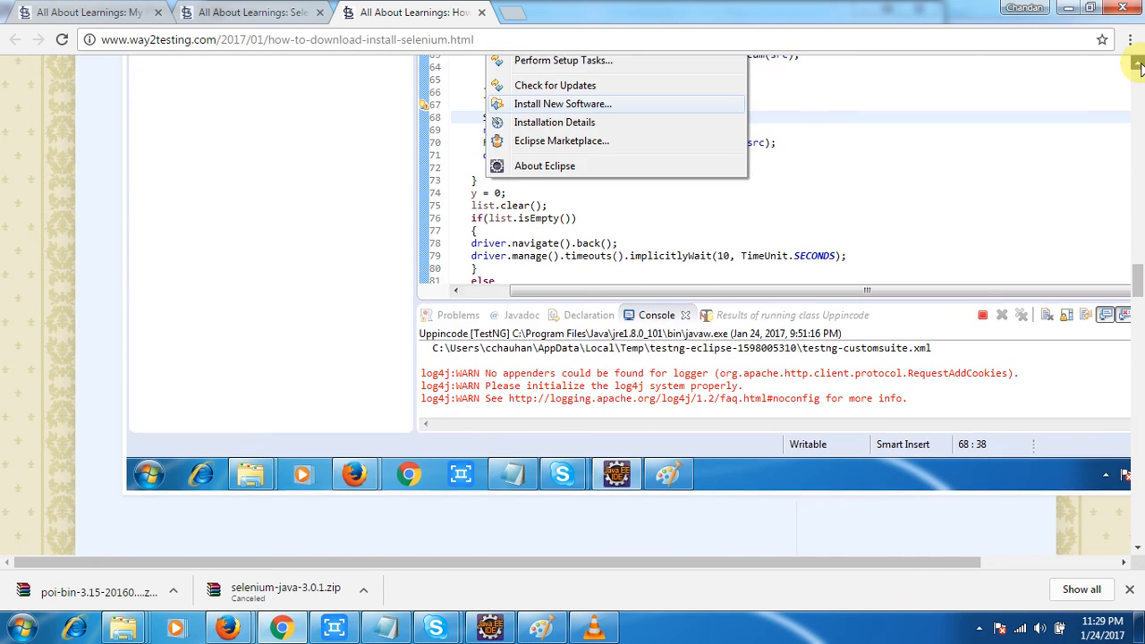
scroll(1138, 67, up, 8)
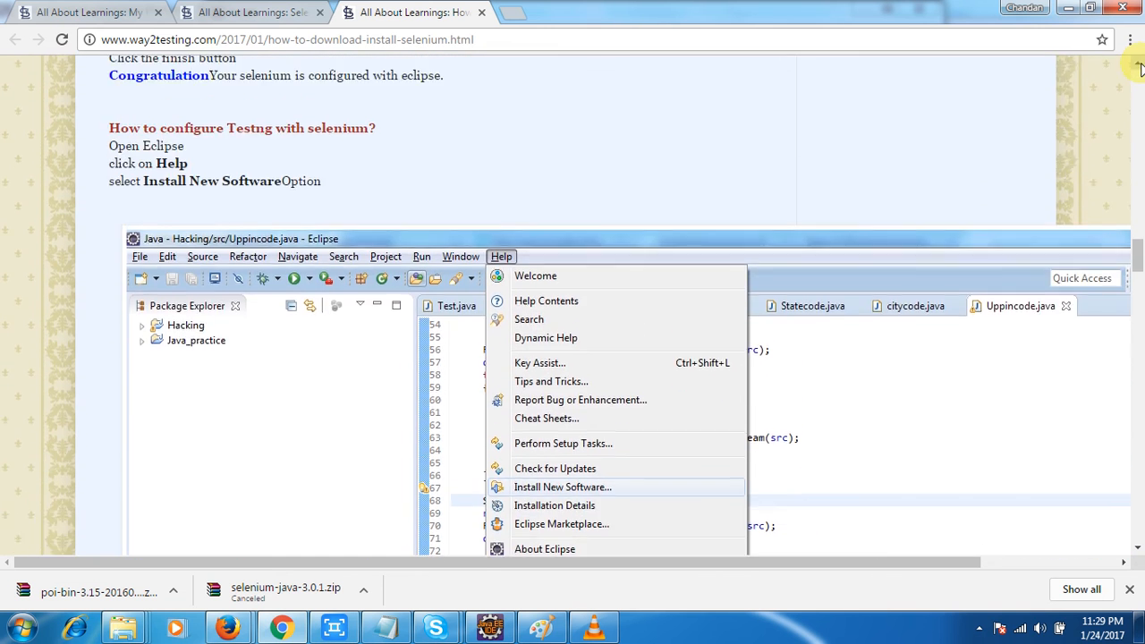
scroll(1139, 67, up, 10)
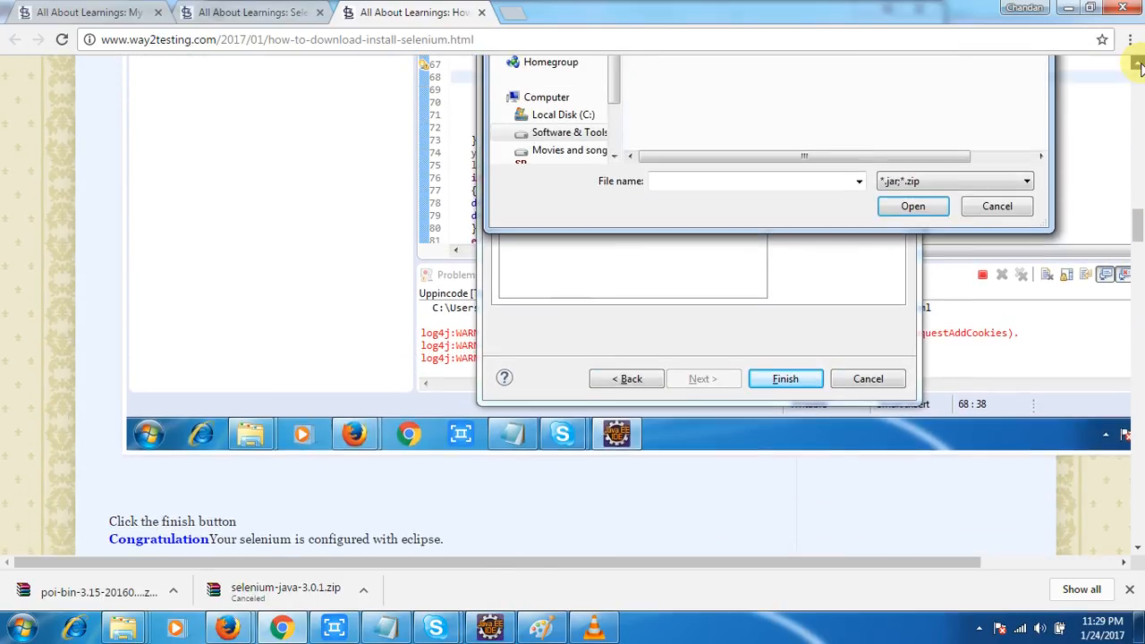
scroll(1138, 67, up, 6)
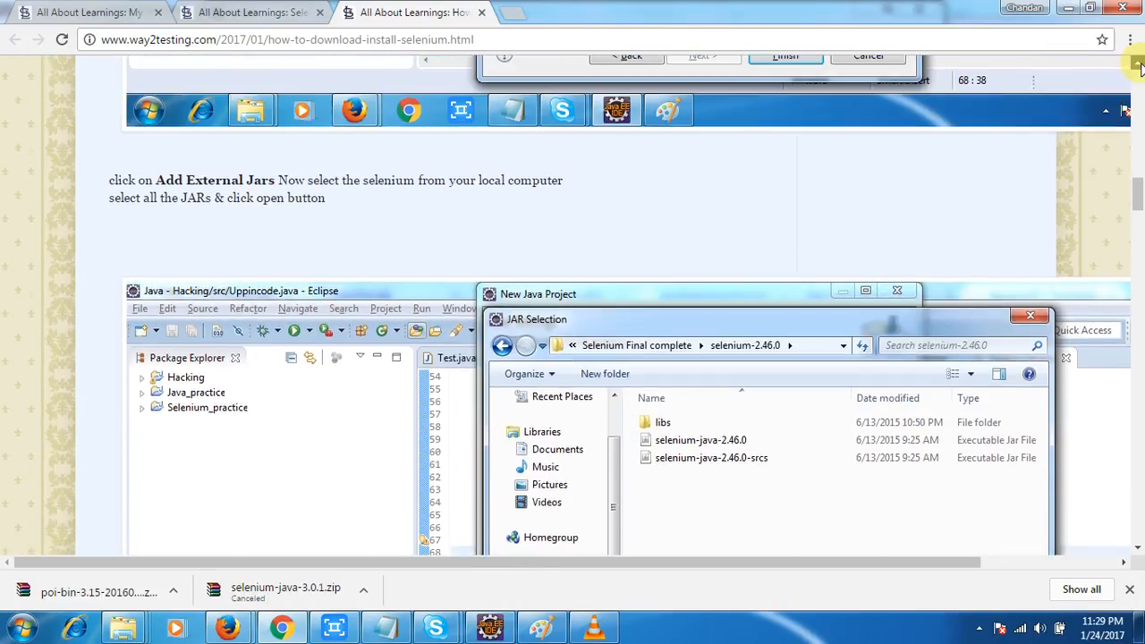
Step: Review the tutorial's instructions for the New Java Project library settings and adding external JARs
scroll(1139, 67, up, 3)
scroll(1137, 68, up, 4)
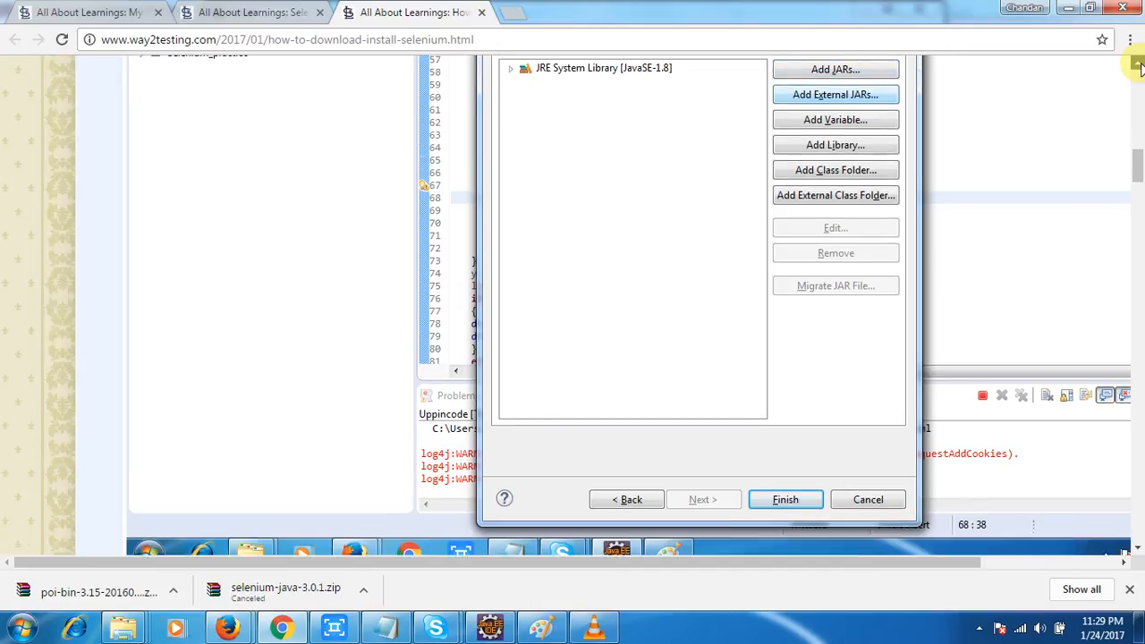
scroll(1137, 67, up, 3)
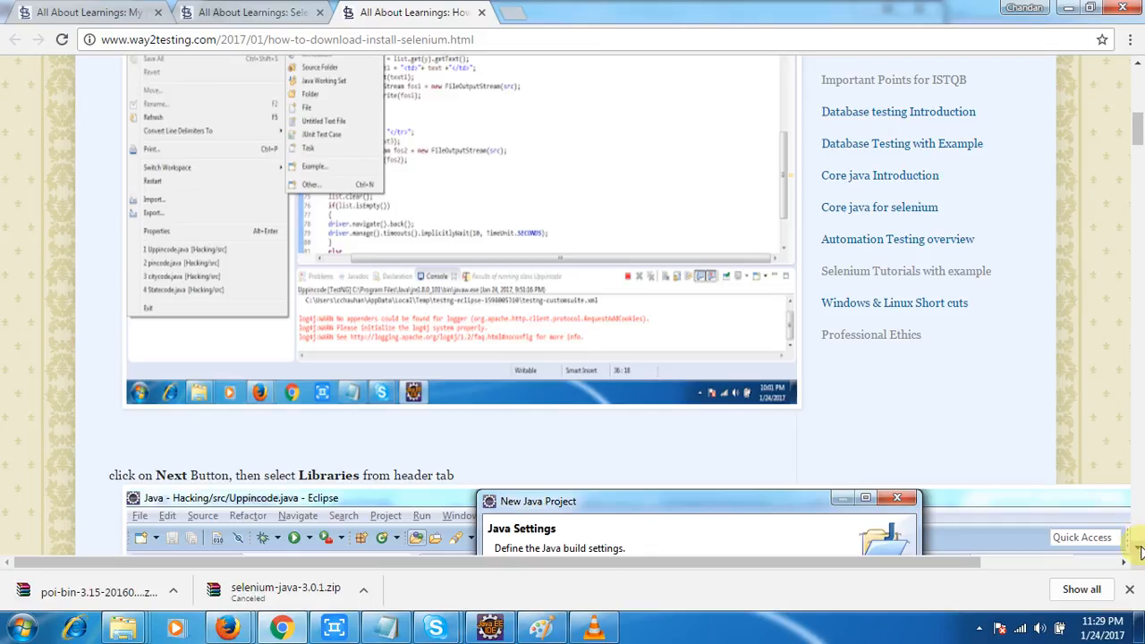
scroll(1139, 549, down, 6)
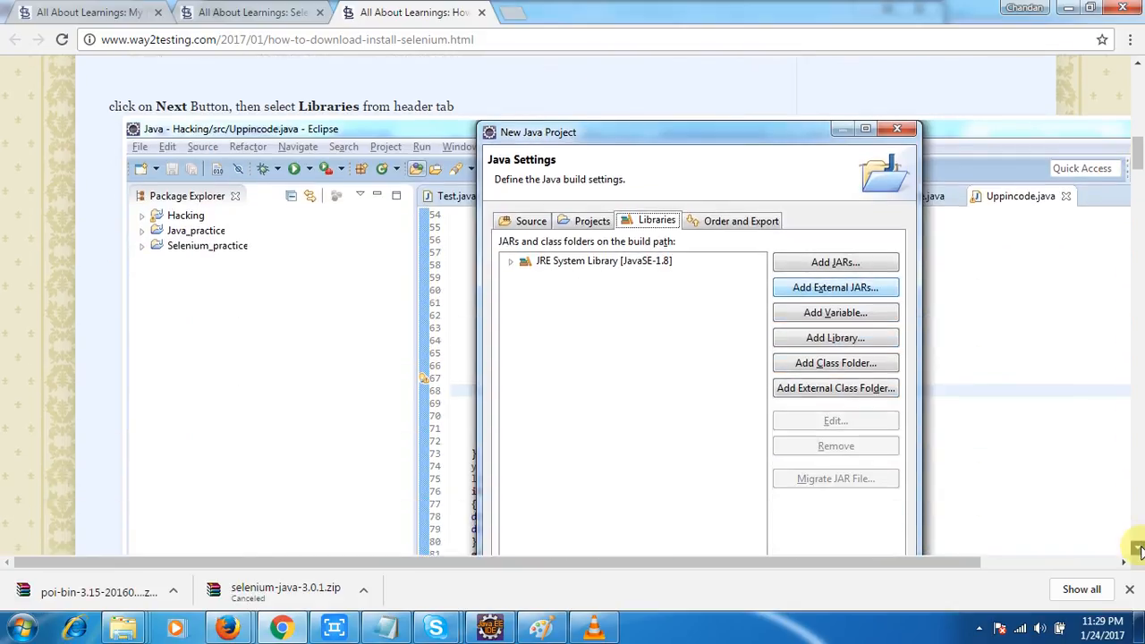
scroll(1139, 551, down, 3)
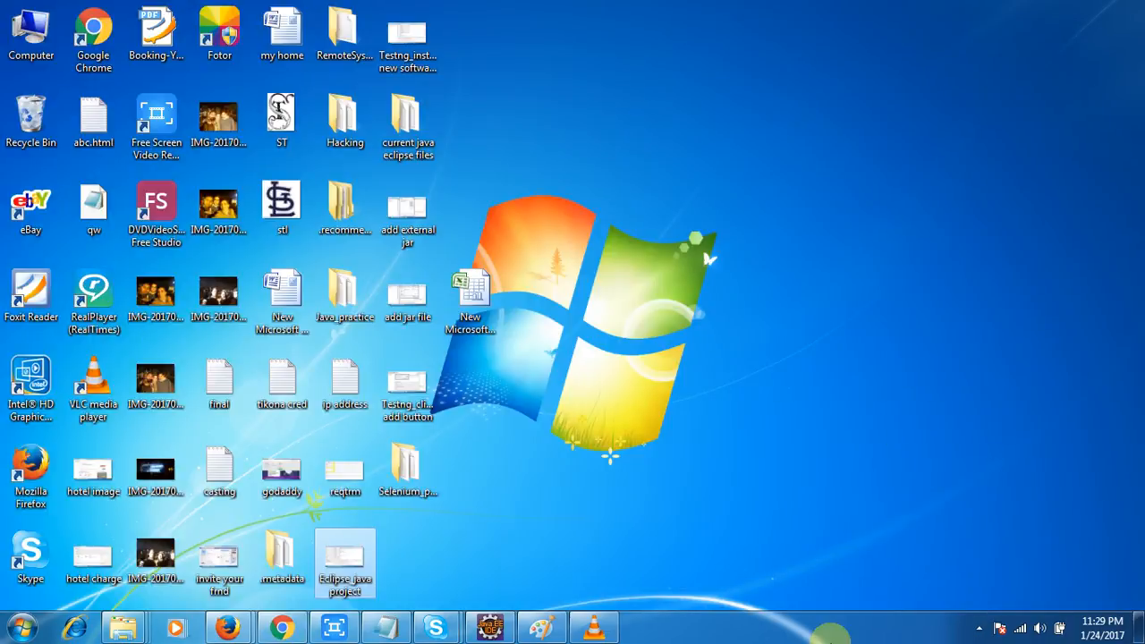
Step: Switch to Eclipse, close the Install wizard without installing, and check the TestNG options offered for test1.java
click(489, 629)
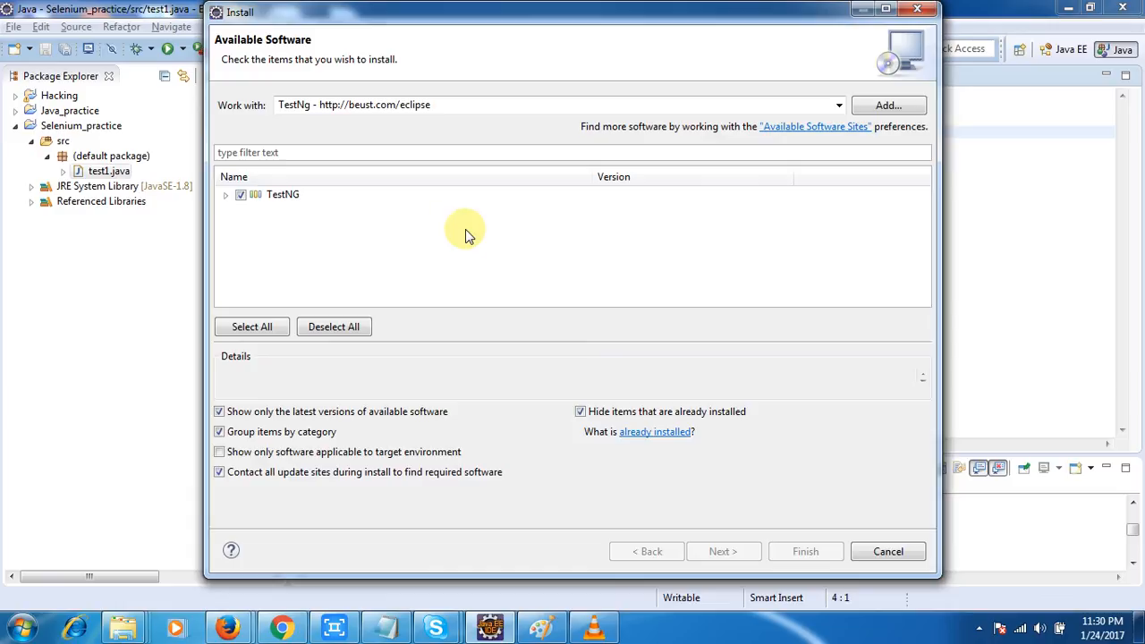
click(921, 10)
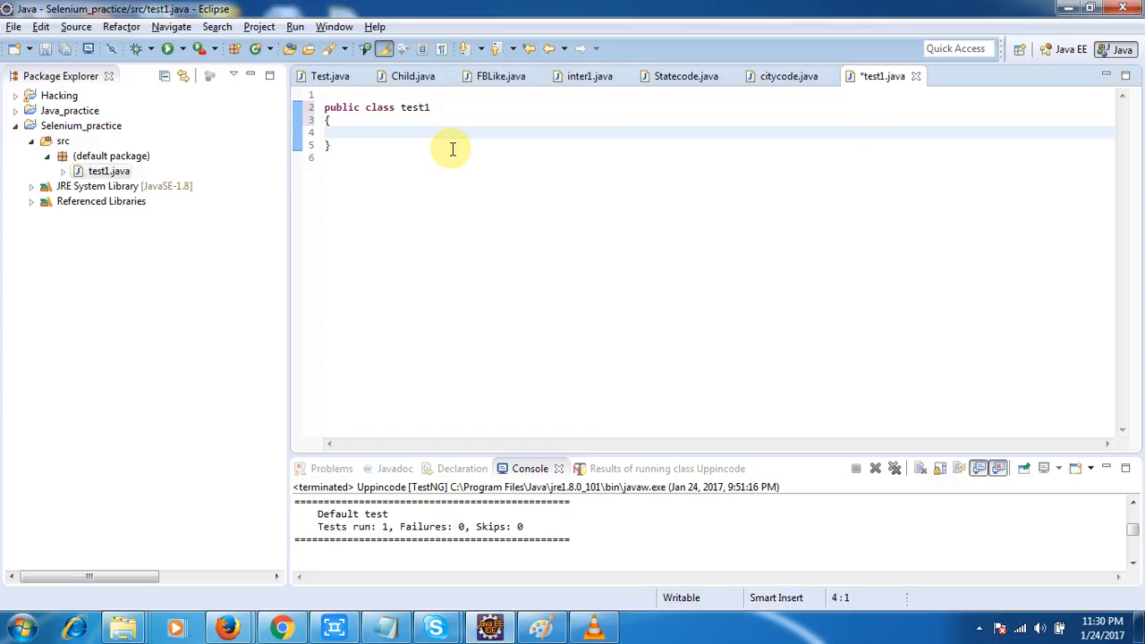
right_click(112, 174)
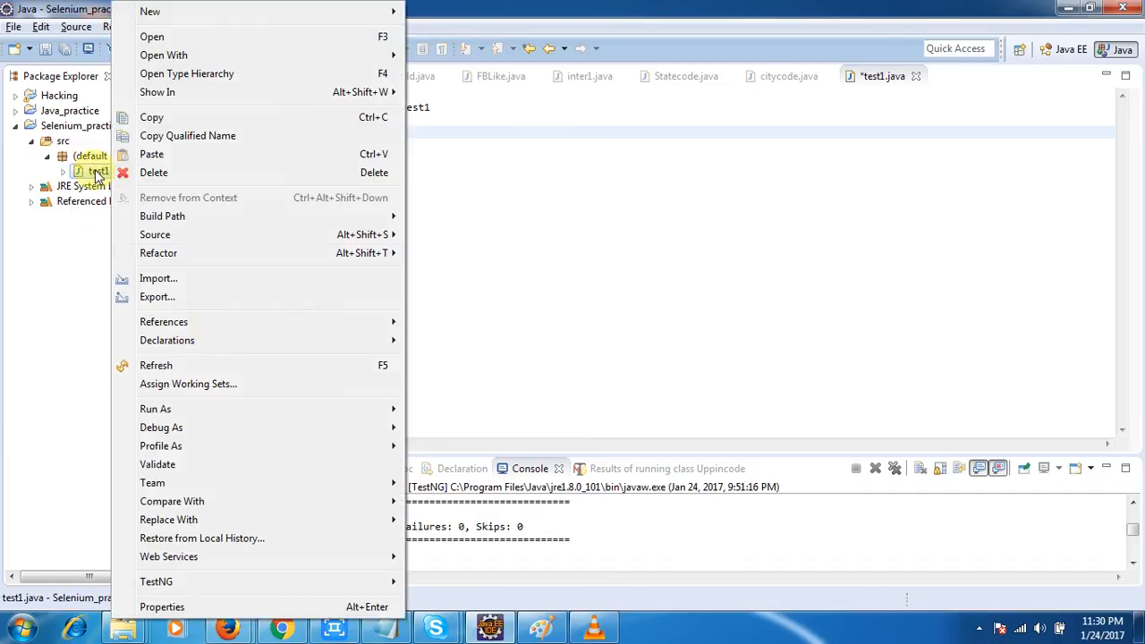
mouse_move(272, 583)
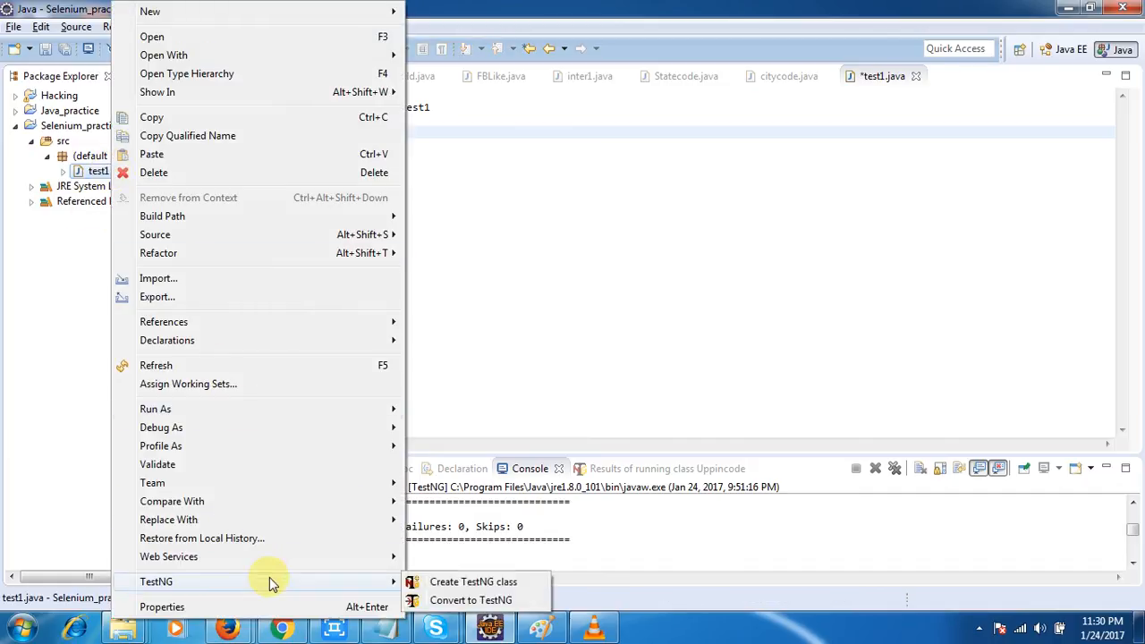
click(635, 302)
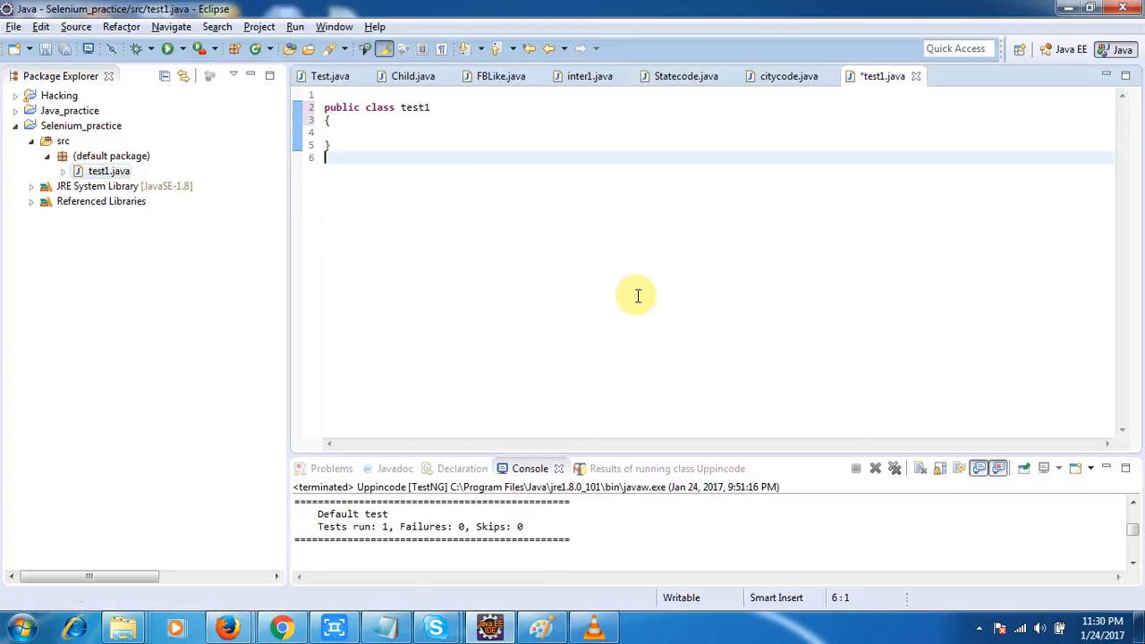
Step: Check the Run As options for test1.java and save the file
click(294, 27)
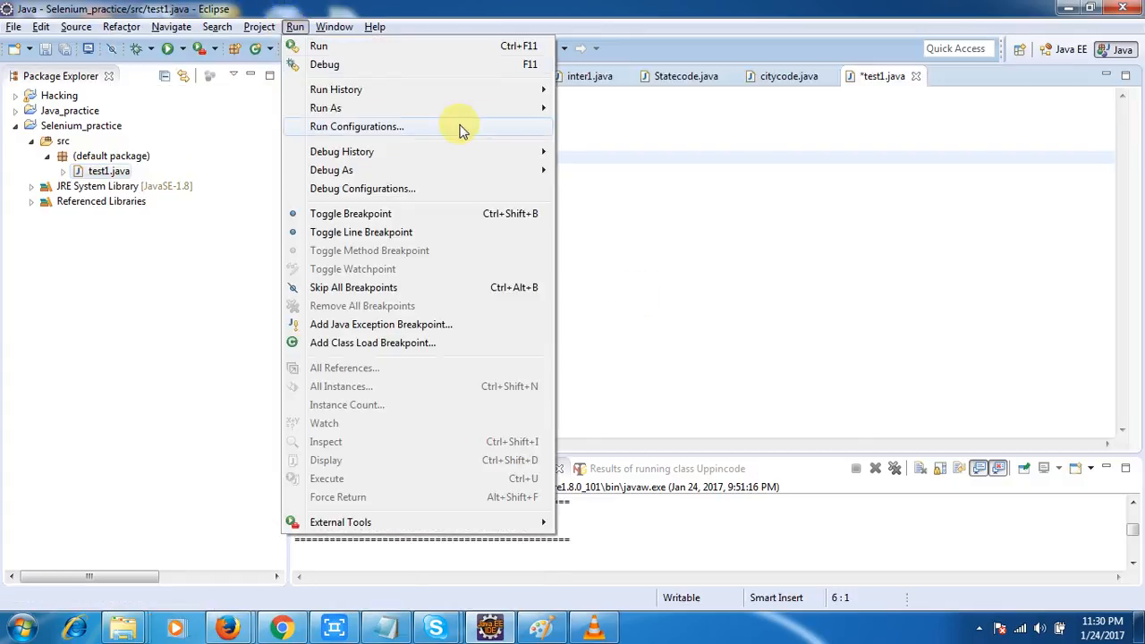
mouse_move(522, 114)
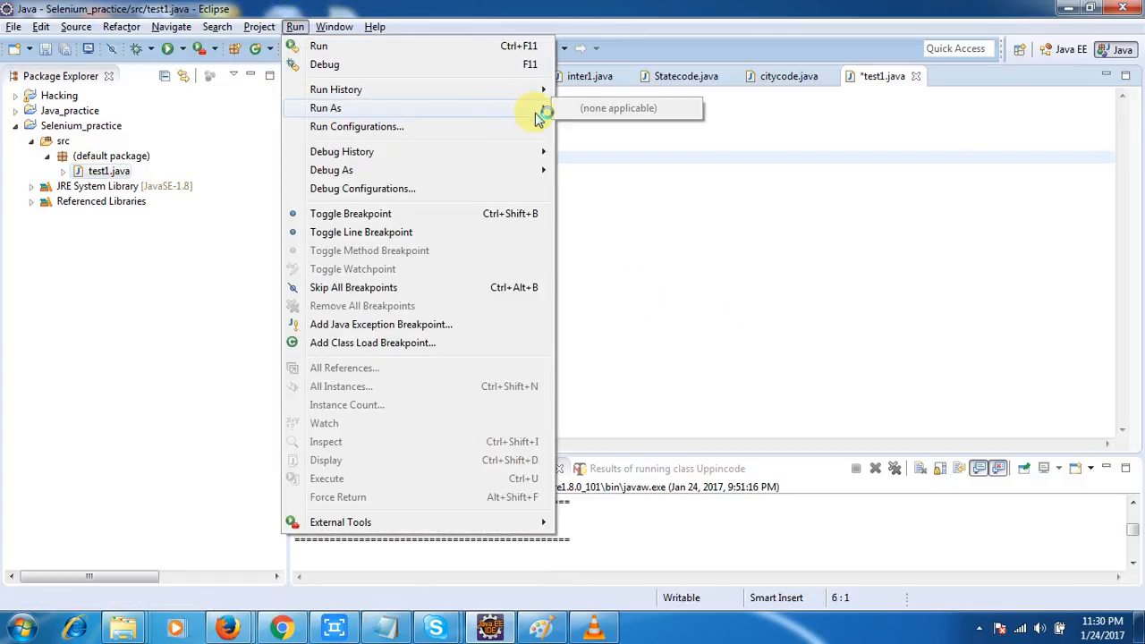
click(769, 335)
key(ctrl+s)
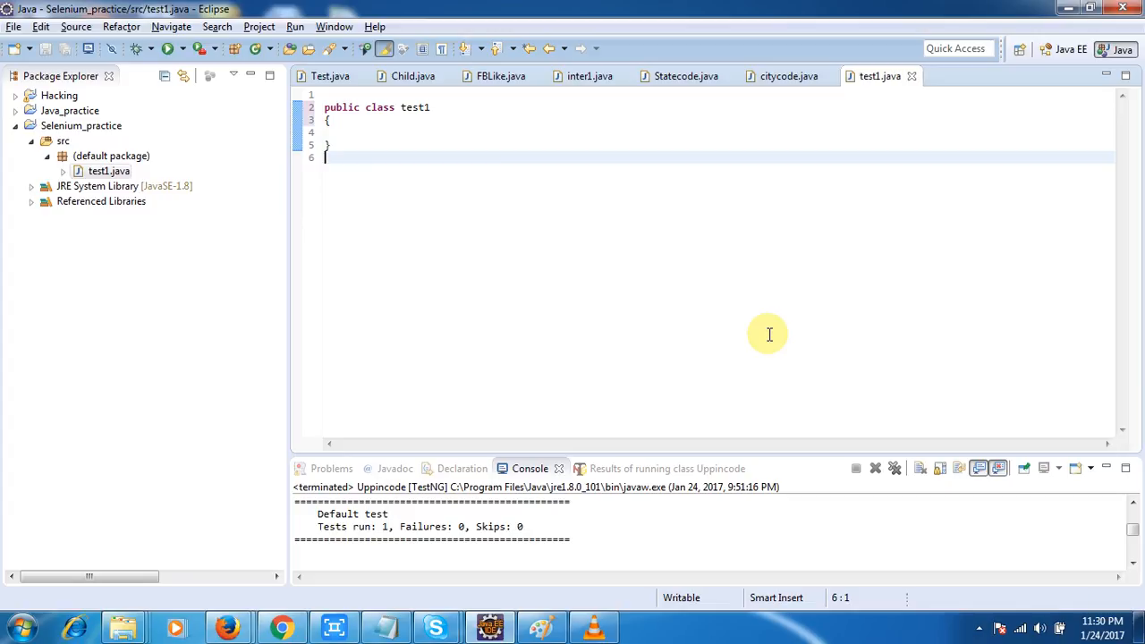
click(297, 26)
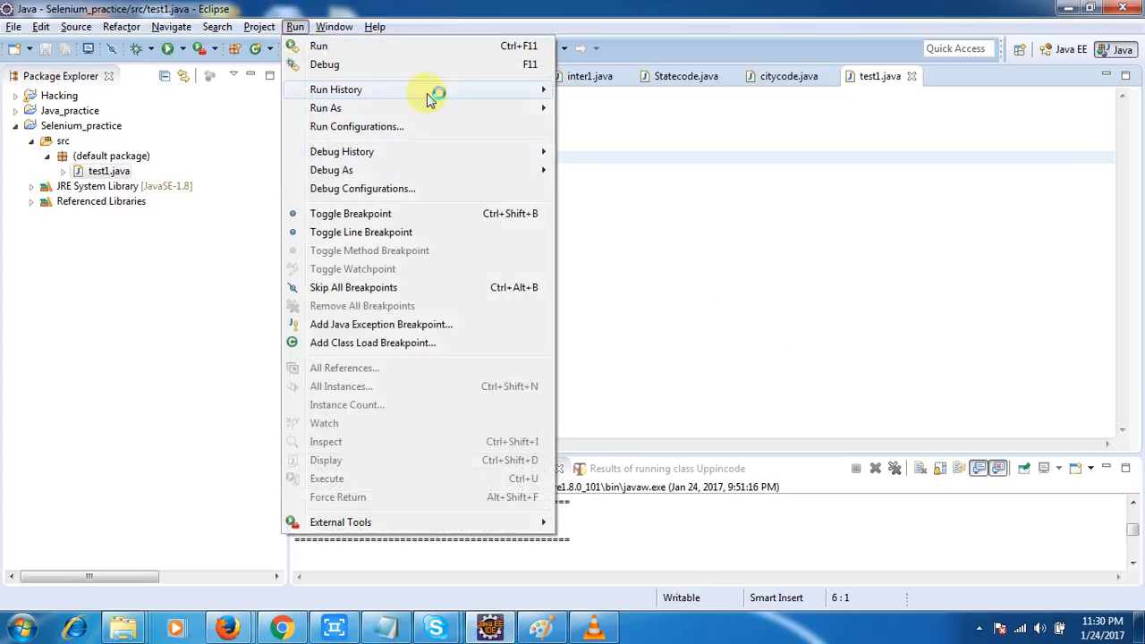
click(700, 244)
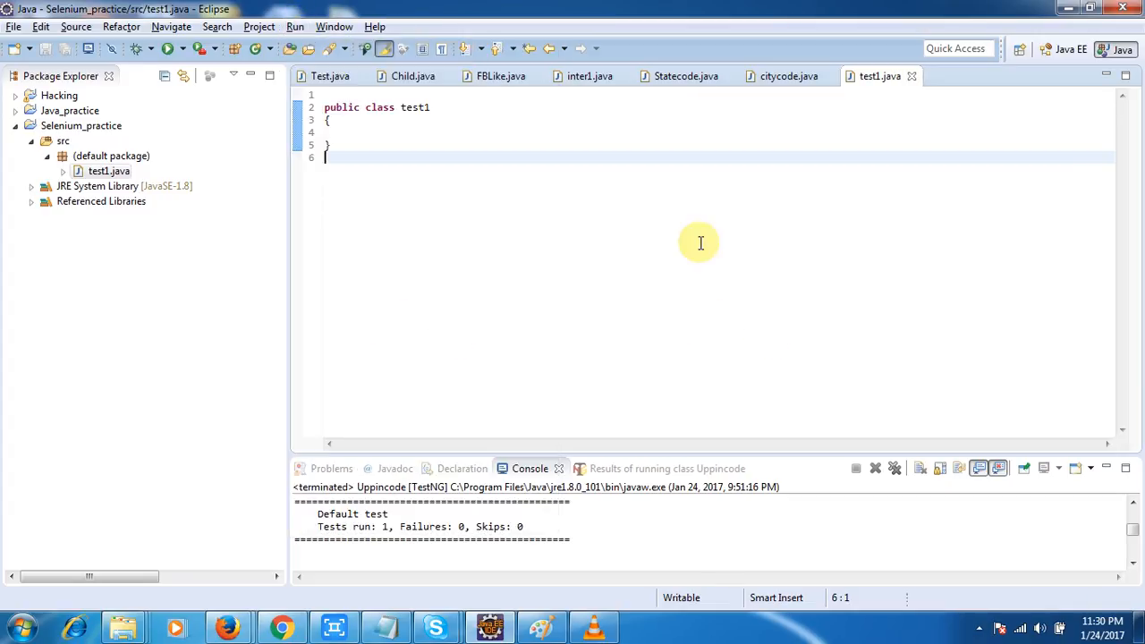
Step: Check the Run As options for citycode.java and return to test1.java
click(770, 80)
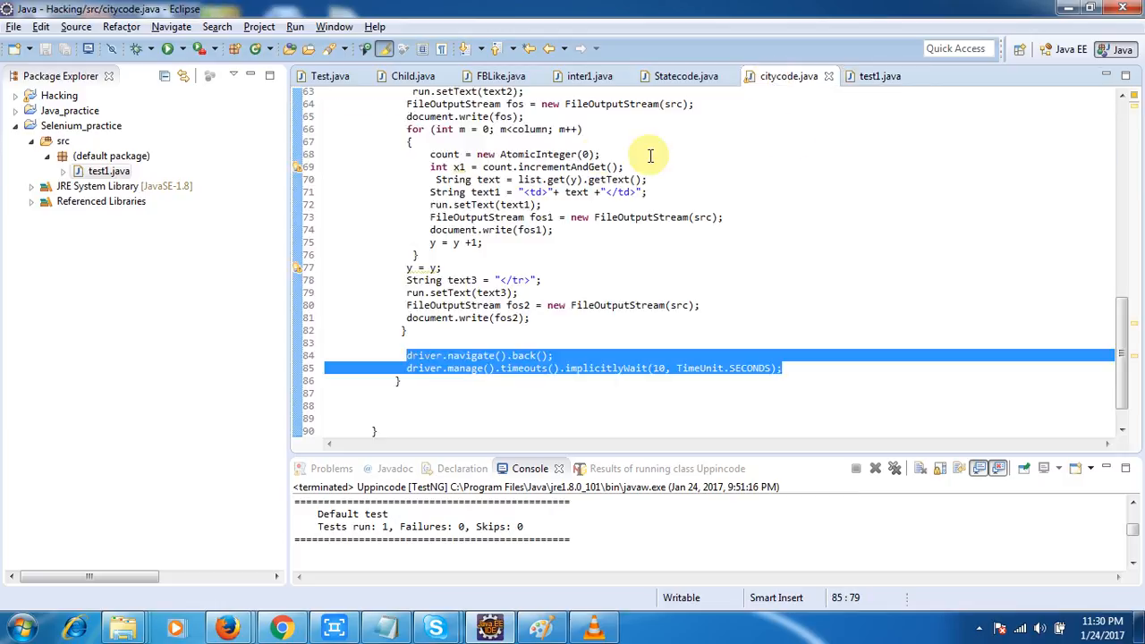
click(295, 27)
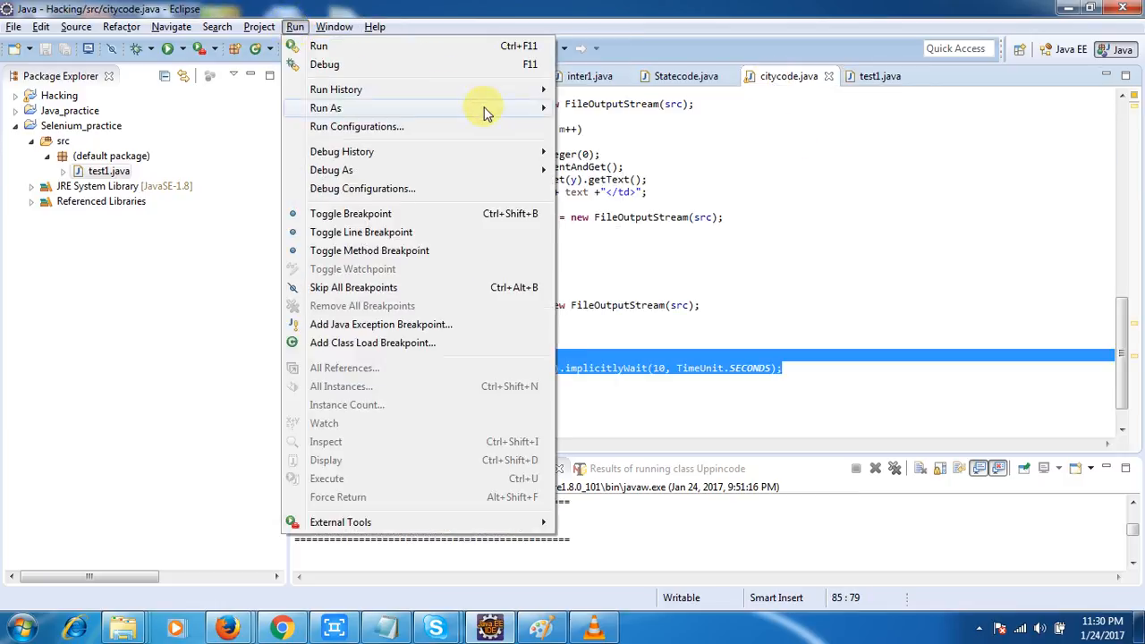
mouse_move(486, 108)
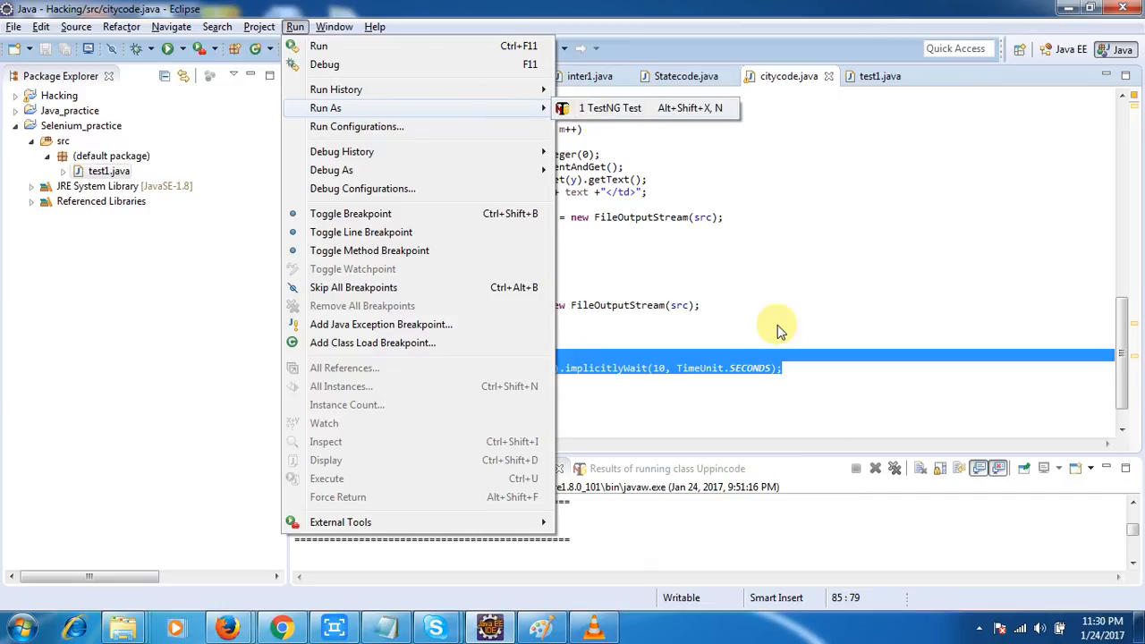
click(824, 419)
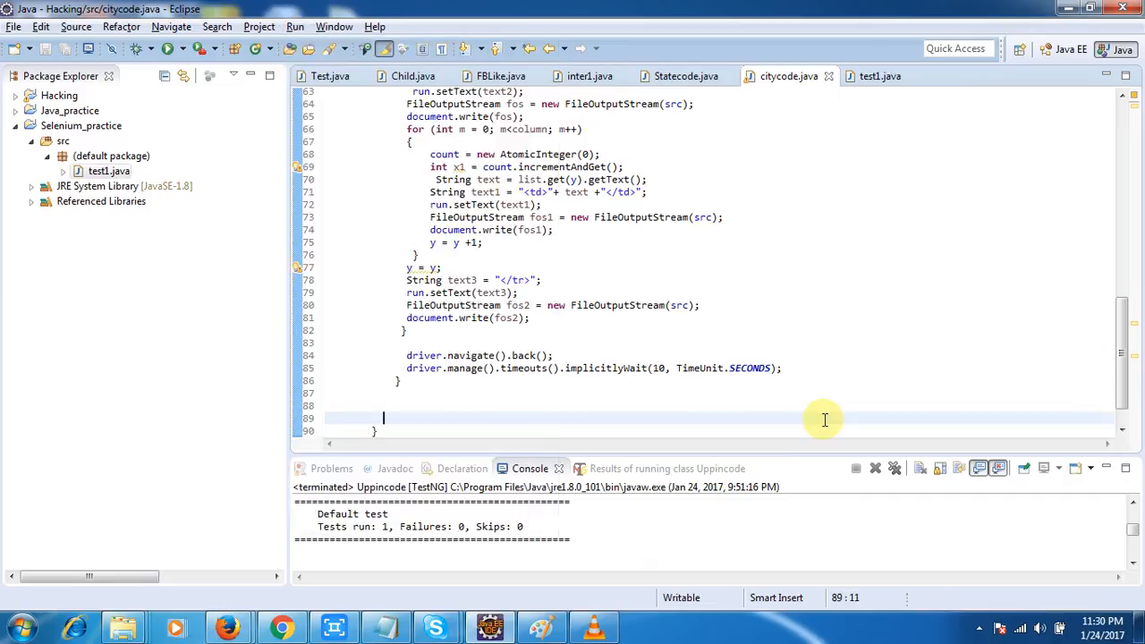
click(868, 78)
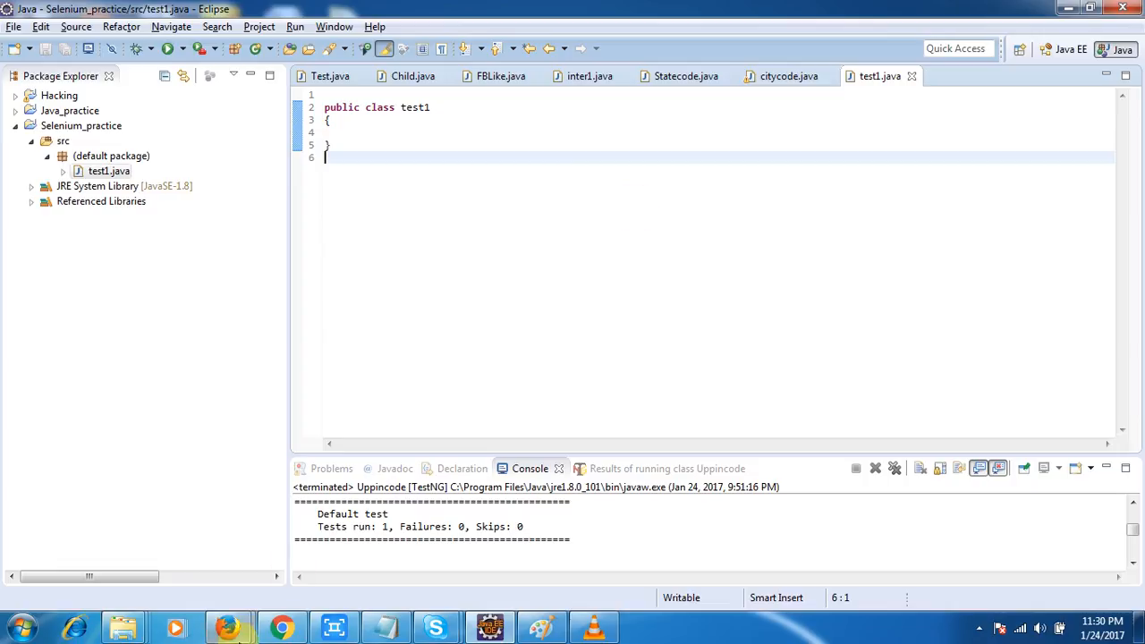
Step: Switch to Chrome and review the tutorial's TestNG repository and installation instructions, ending back at the start of the article
mouse_move(268, 630)
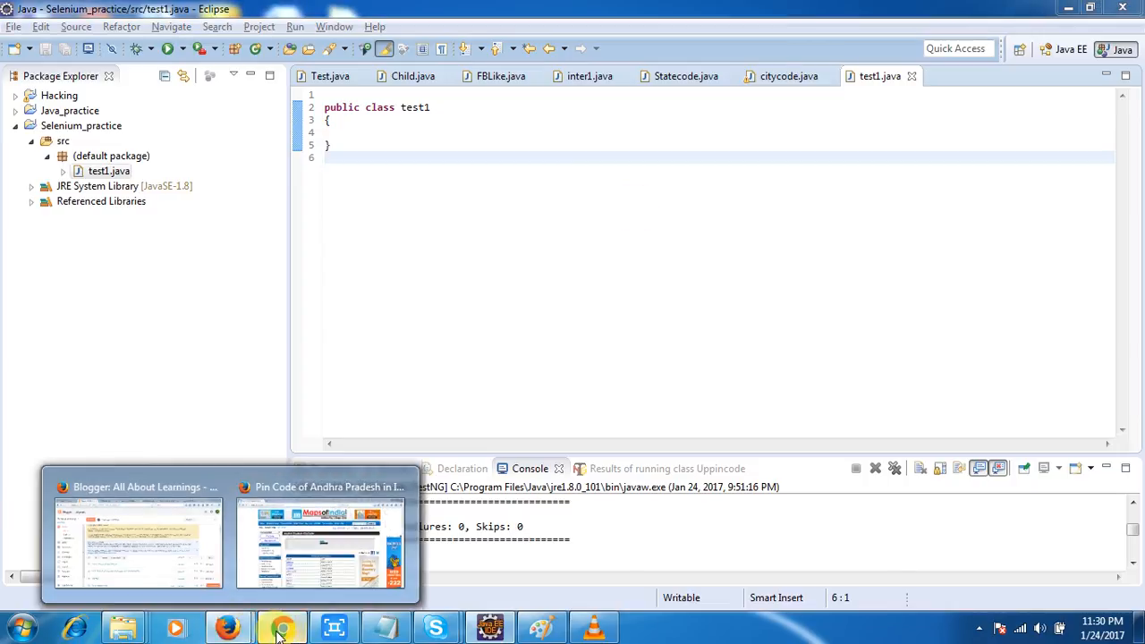
click(139, 541)
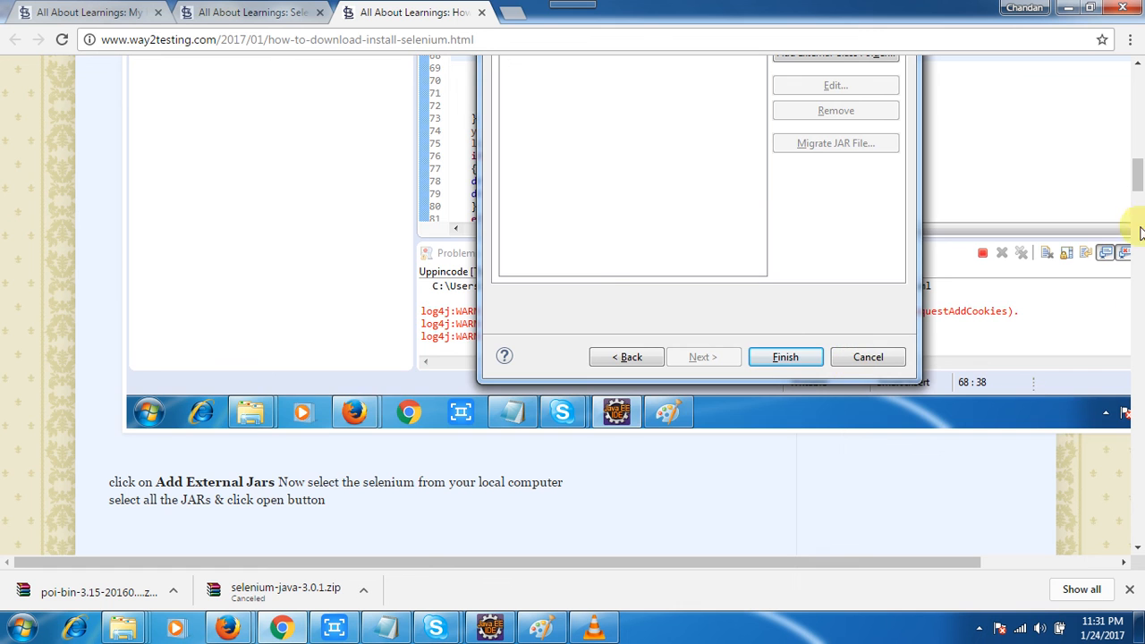
scroll(1138, 384, down, 10)
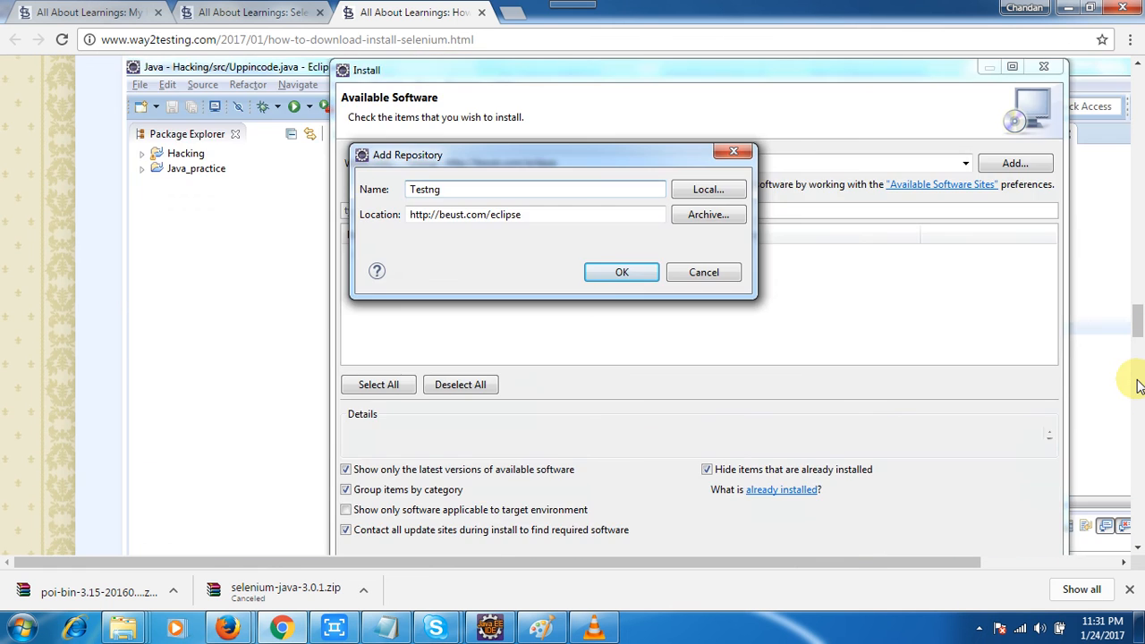
scroll(1138, 385, down, 5)
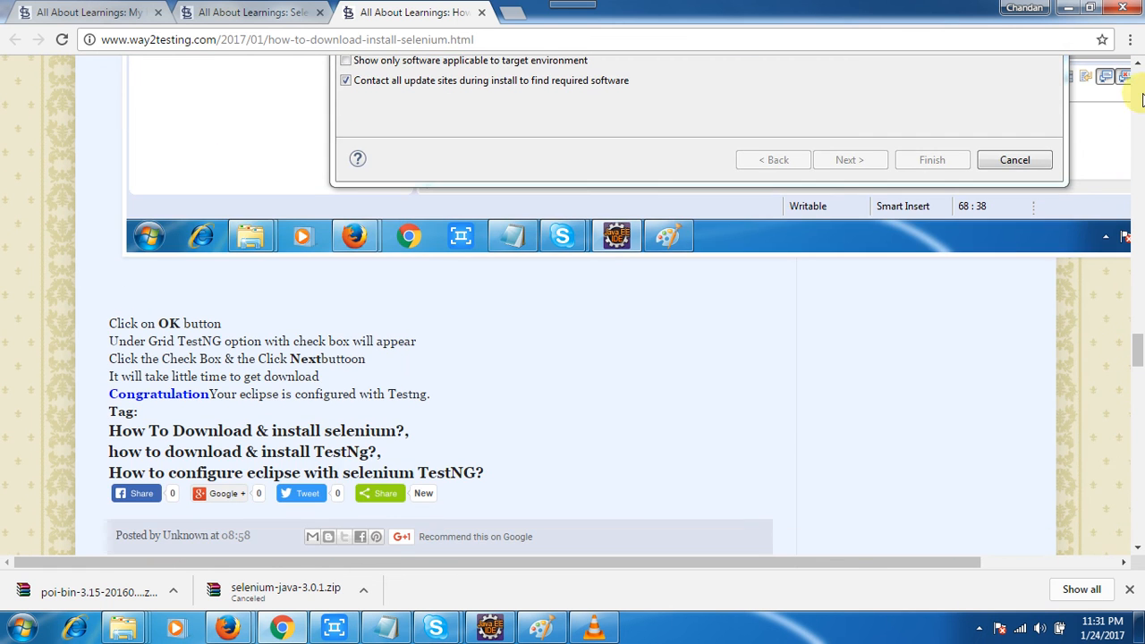
scroll(1140, 99, up, 10)
scroll(1141, 98, up, 15)
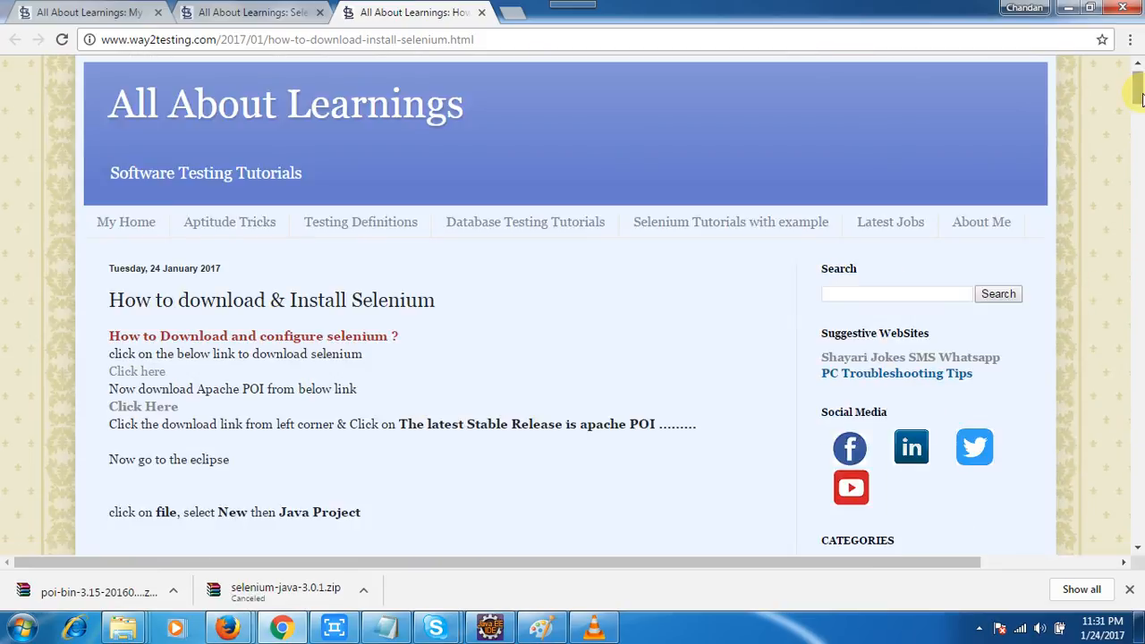
Step: Close the downloads bar and view the tutorial's section on the New Java Project libraries
click(1130, 591)
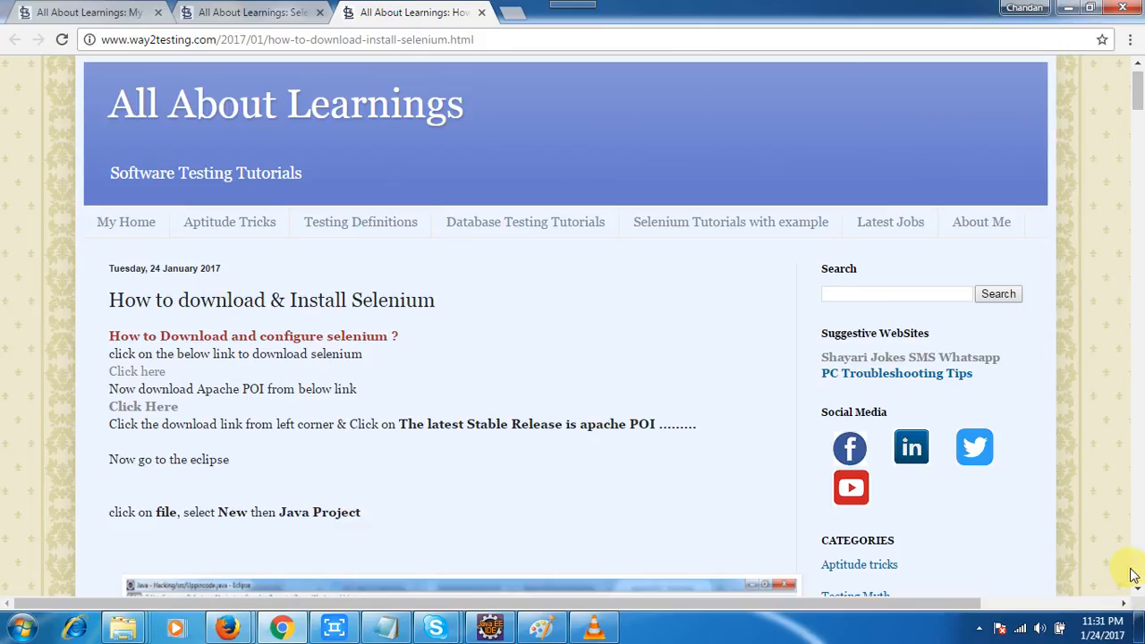
drag(1138, 591, 1137, 592)
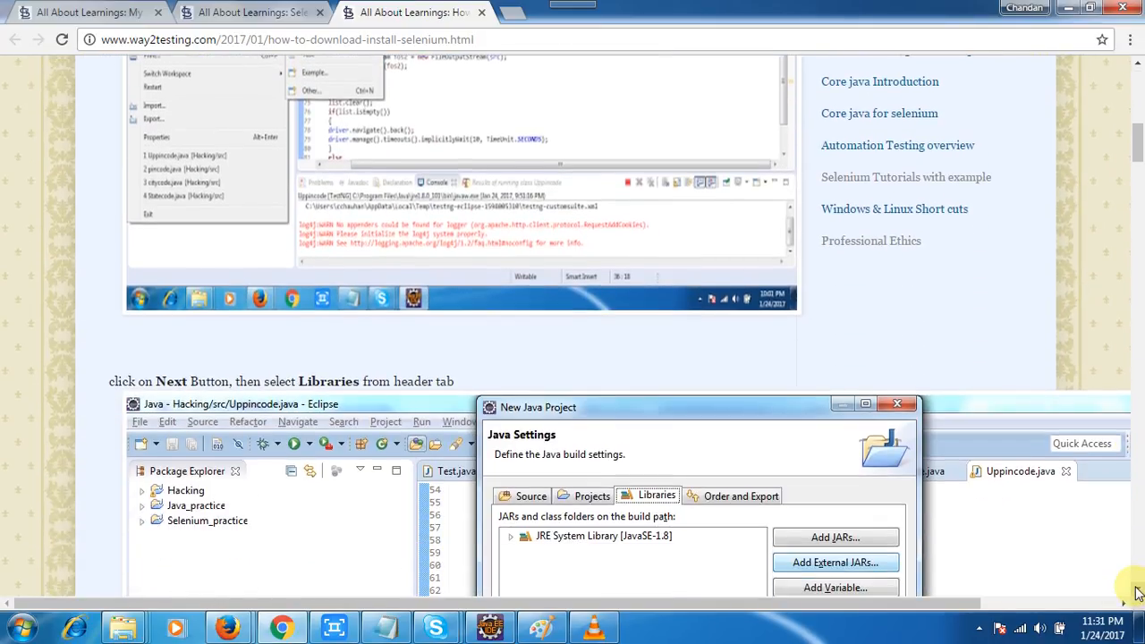
click(273, 11)
click(426, 16)
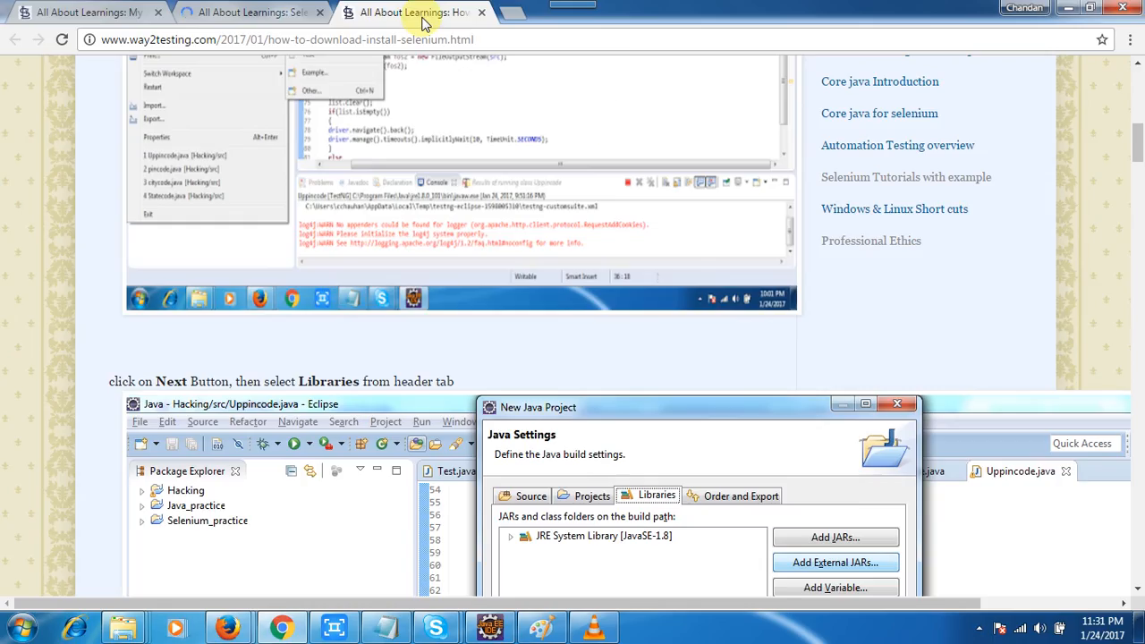
click(978, 628)
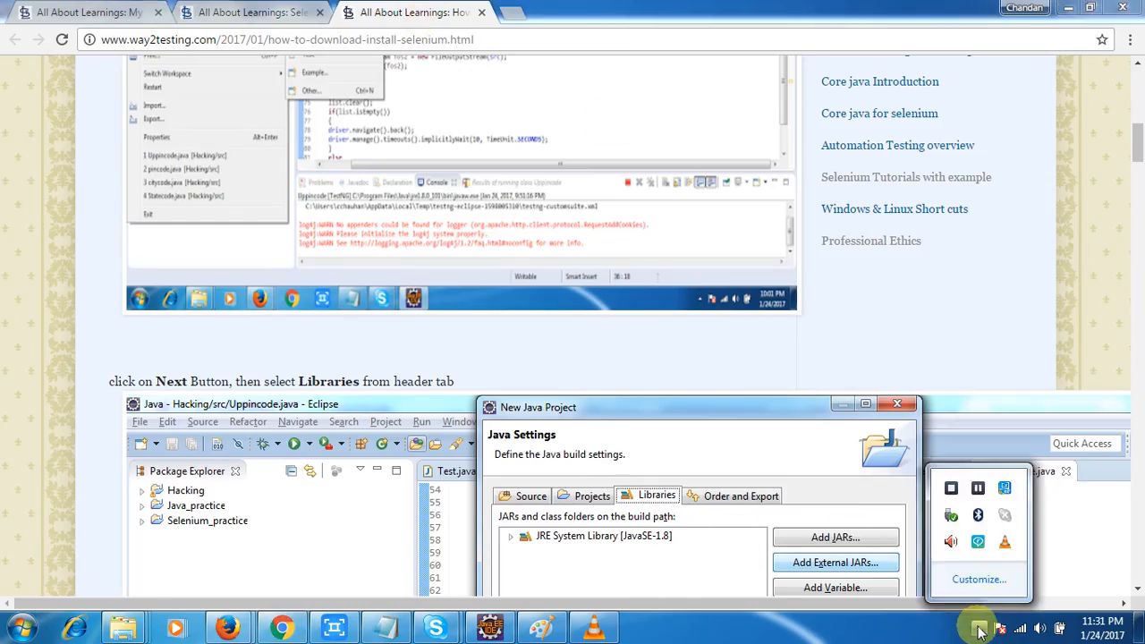